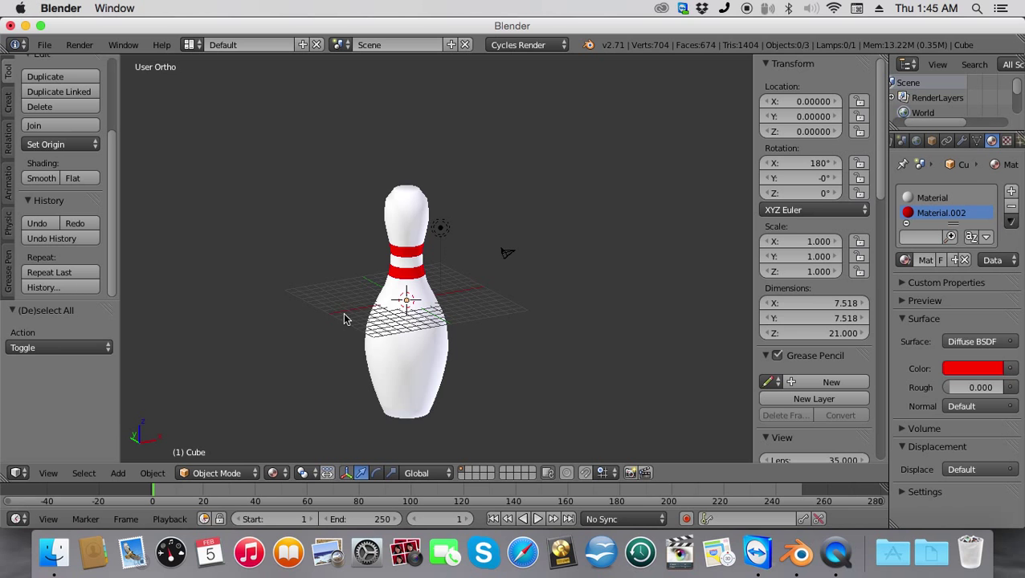
pyautogui.scroll(4, 343, 318)
pyautogui.scroll(-6, 372, 327)
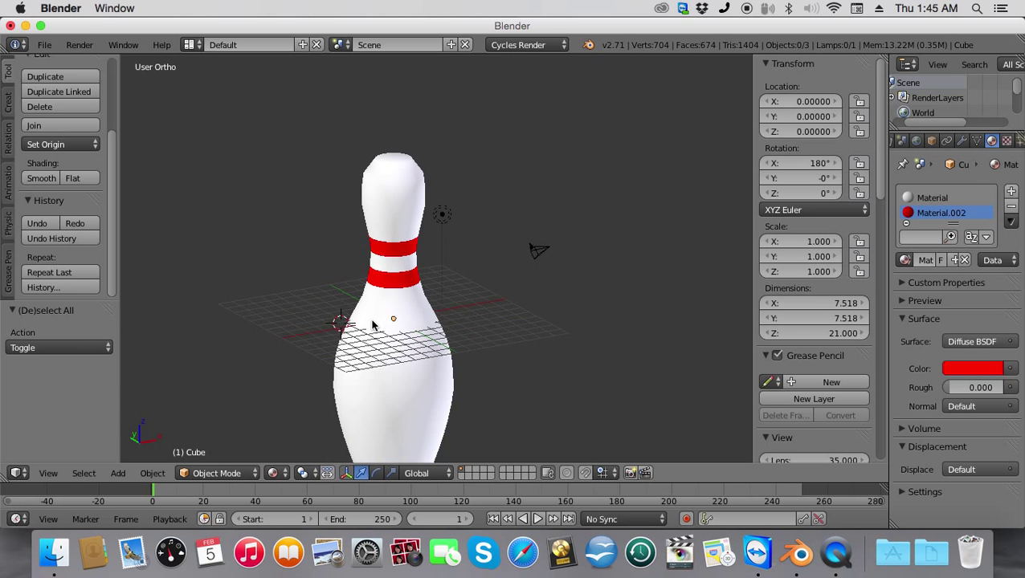
pyautogui.scroll(1, 372, 325)
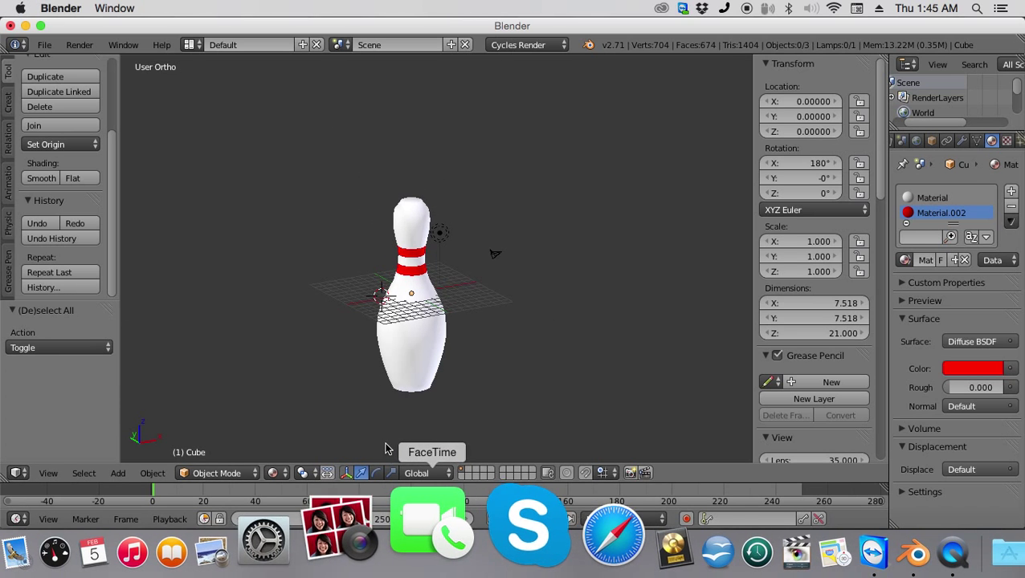
# Start a new scene from the start-up file and delete the default cube
pyautogui.click(45, 48)
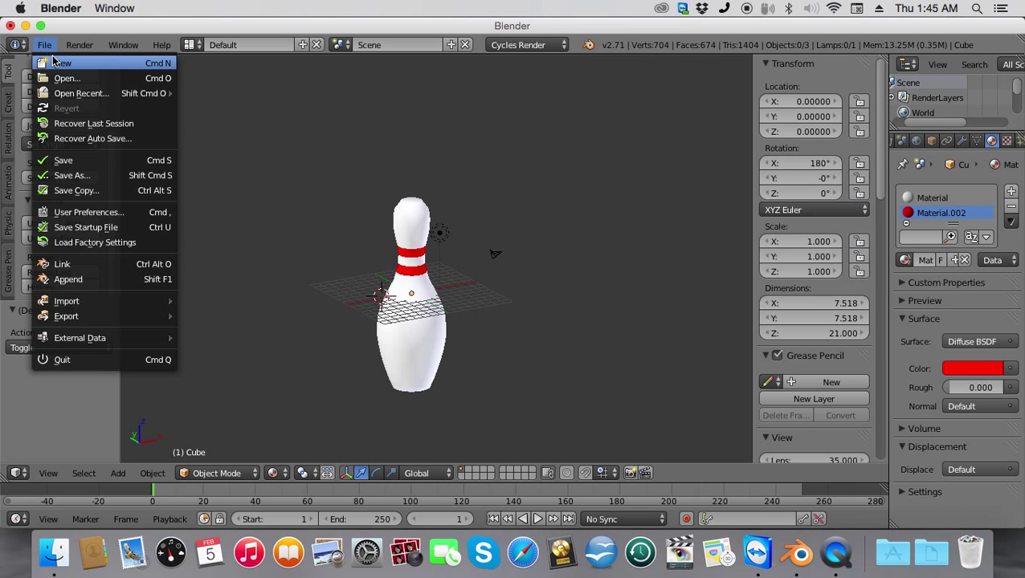
pyautogui.click(52, 57)
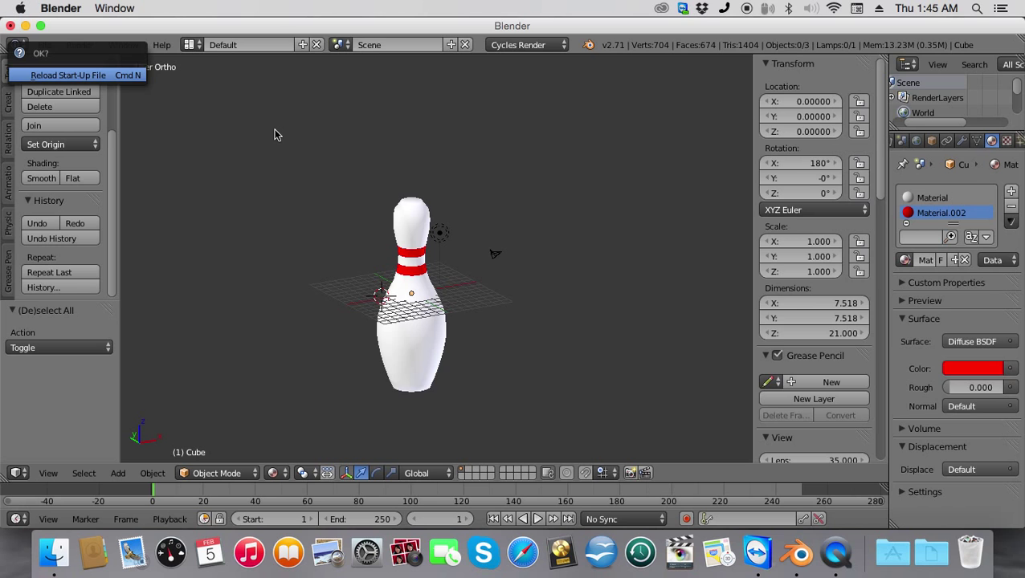
pyautogui.press('Return')
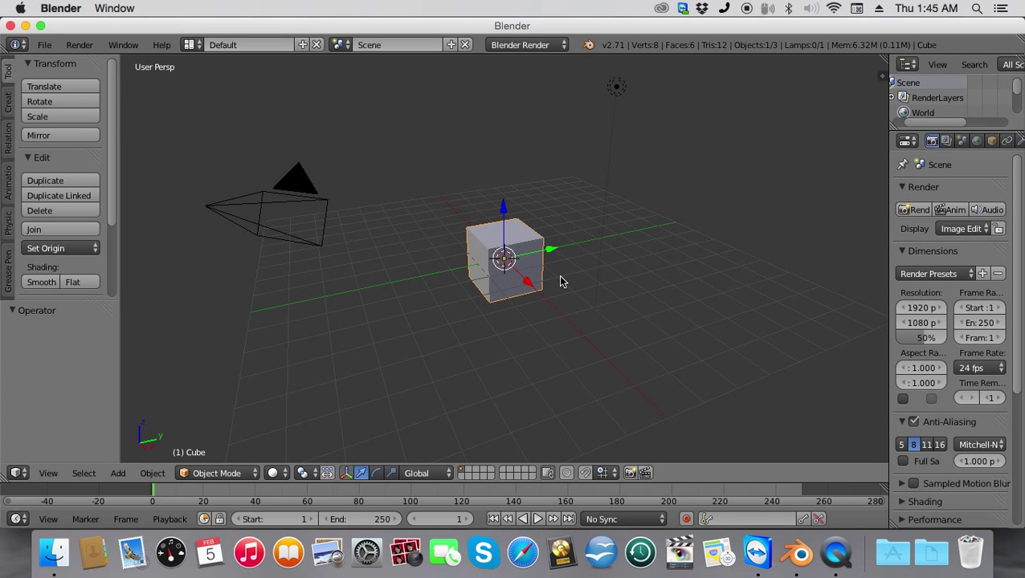
pyautogui.press('x')
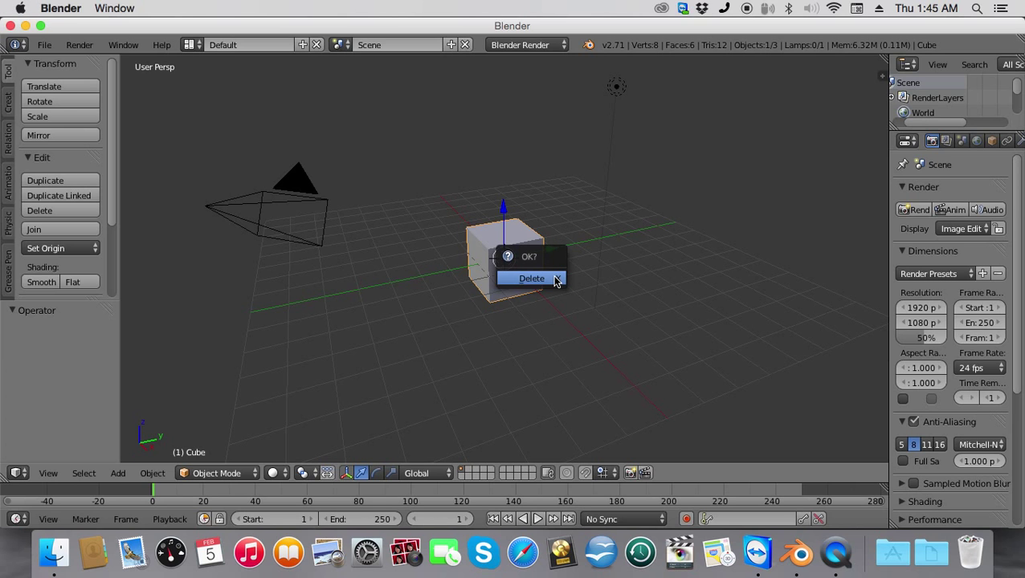
pyautogui.click(553, 278)
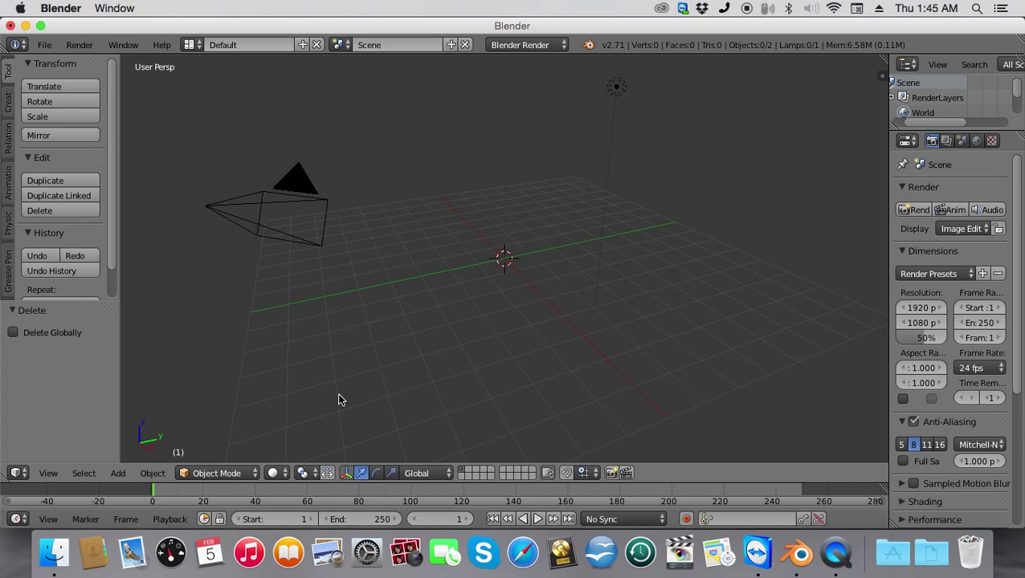
# Switch to the front orthographic view, enable background images and add an empty image slot
pyautogui.press('KP_1')
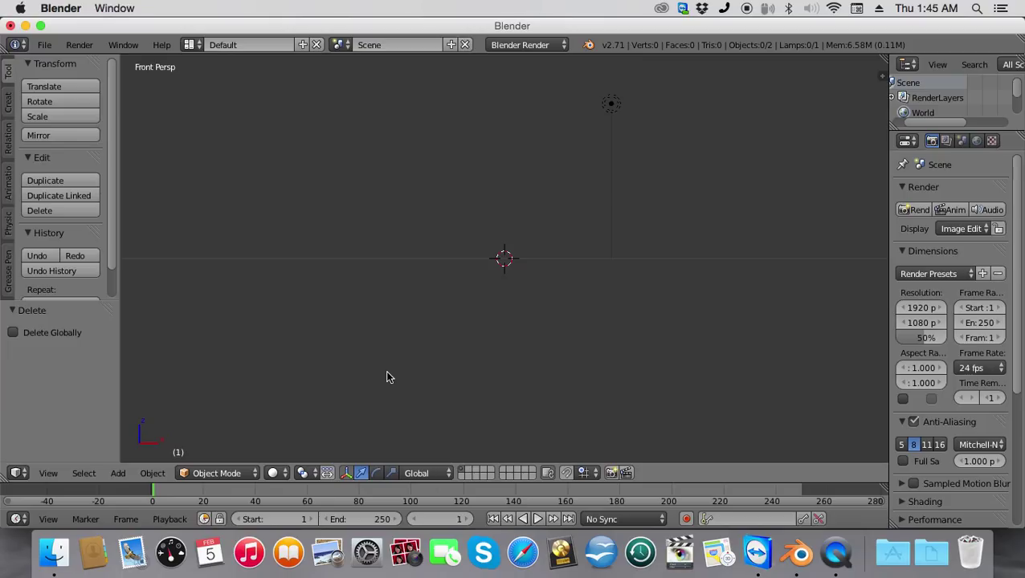
pyautogui.press('KP_5')
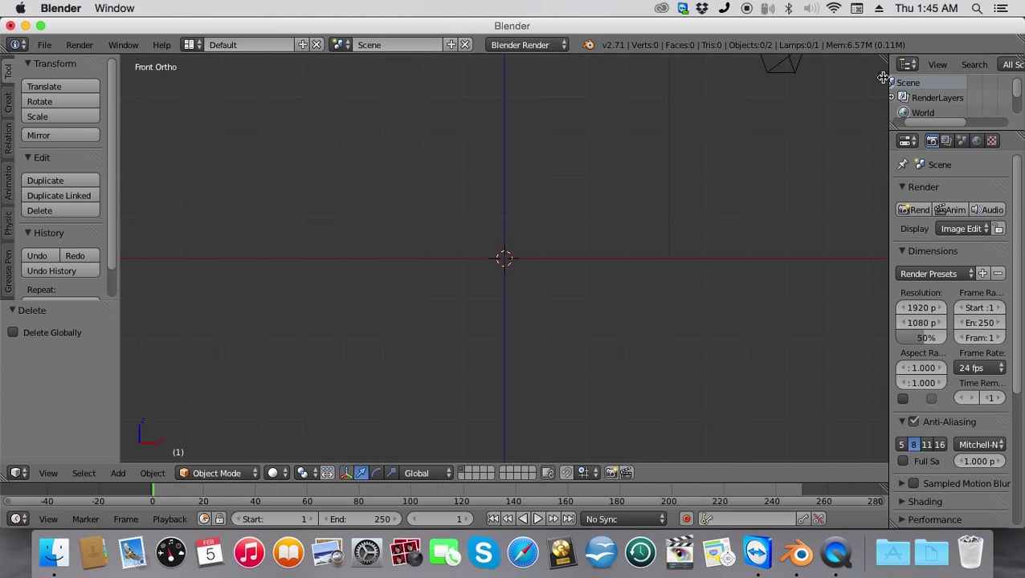
pyautogui.press('n')
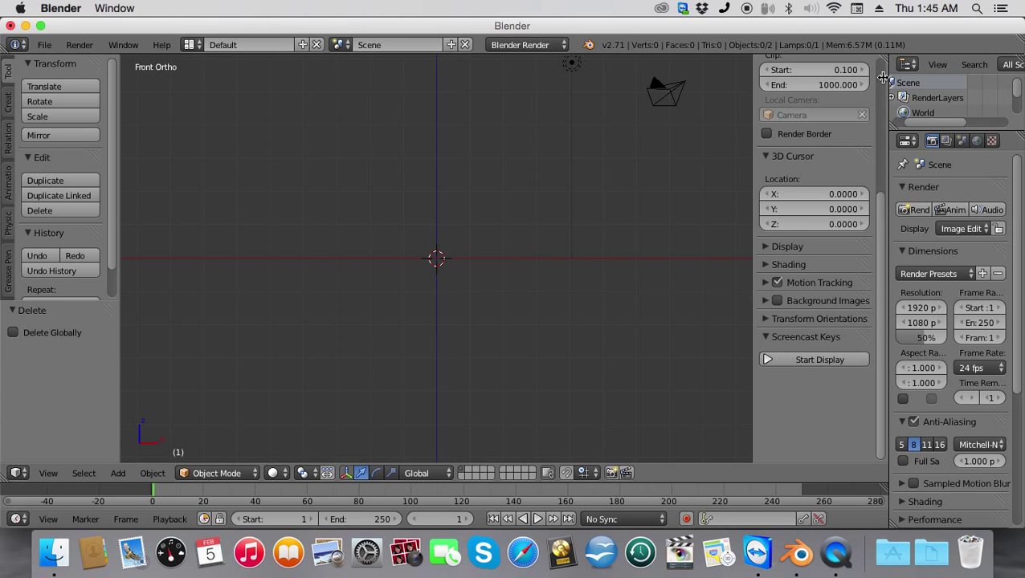
pyautogui.click(773, 301)
pyautogui.click(813, 323)
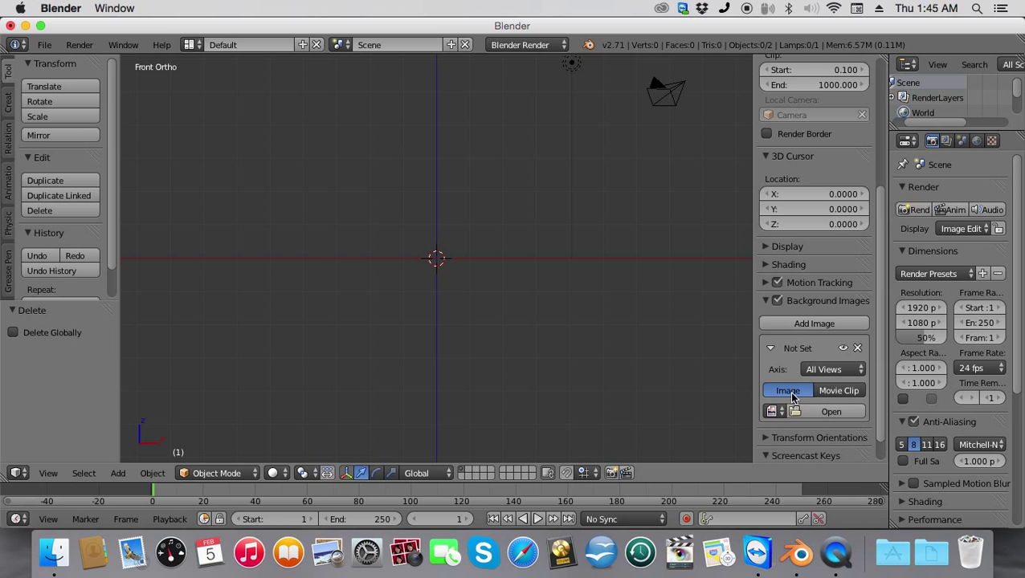
pyautogui.scroll(-1, 791, 397)
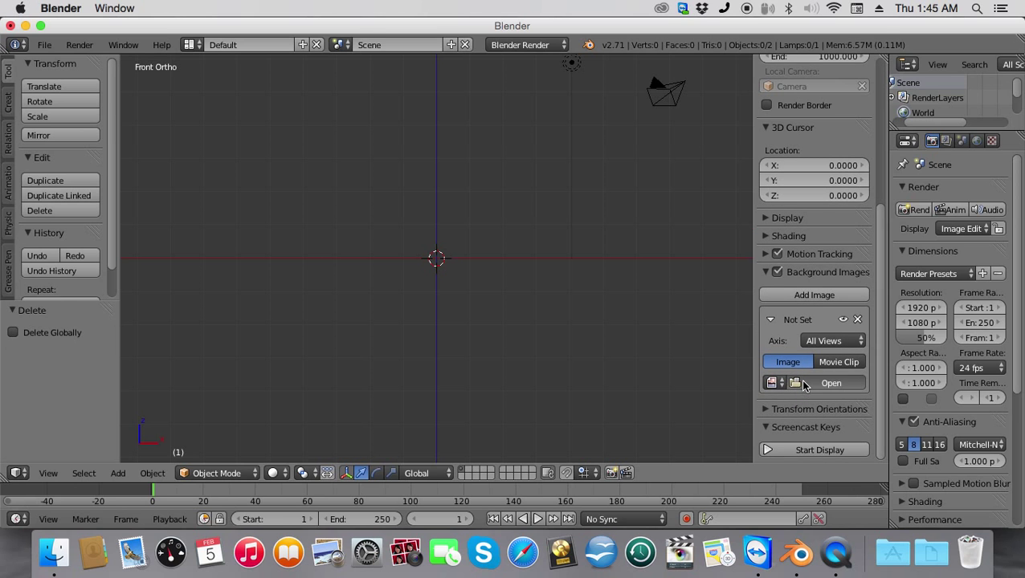
# Load pin-dimension.jpg from the BluePrints folder as the background image
pyautogui.click(803, 383)
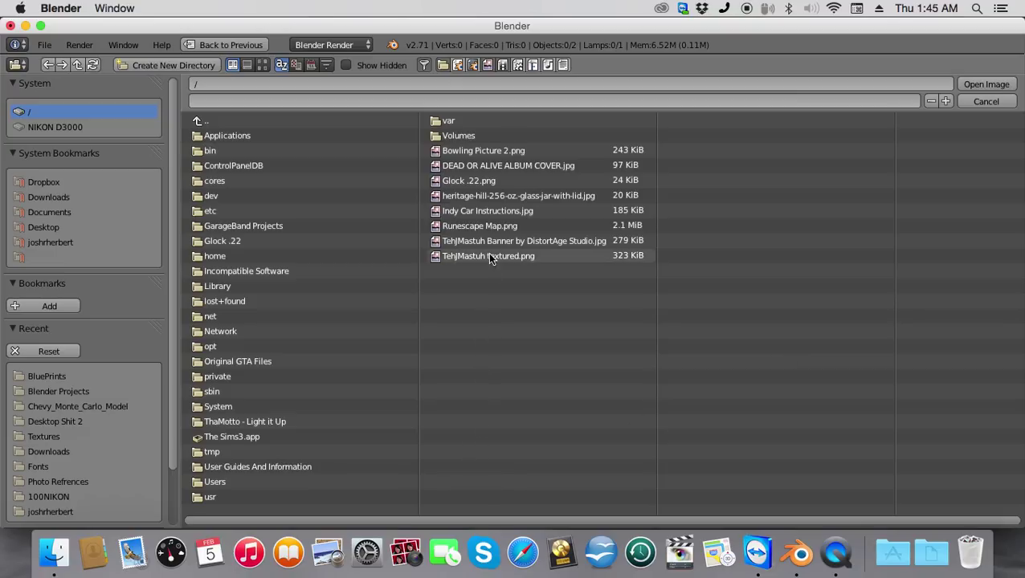
pyautogui.click(42, 377)
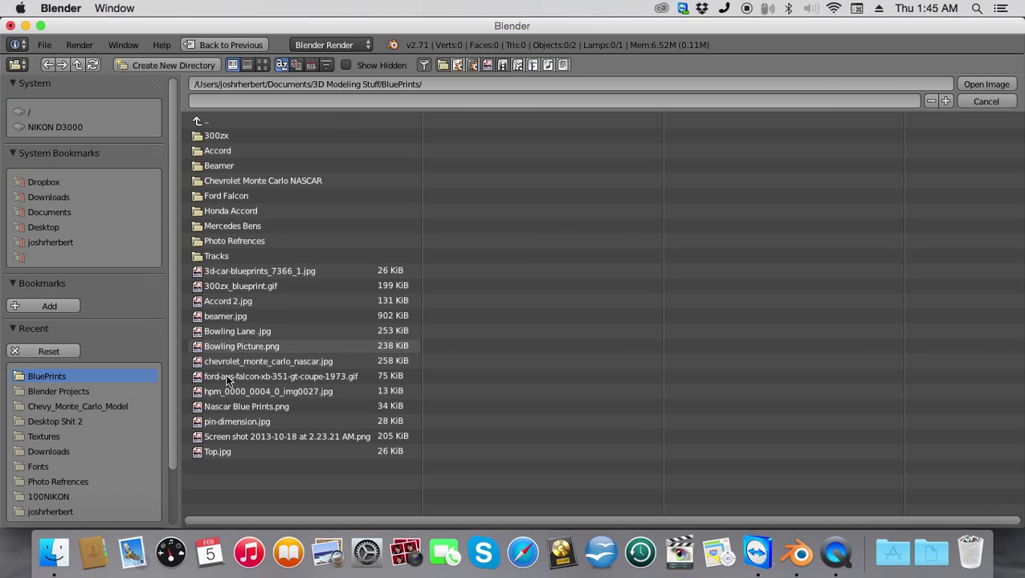
pyautogui.click(262, 65)
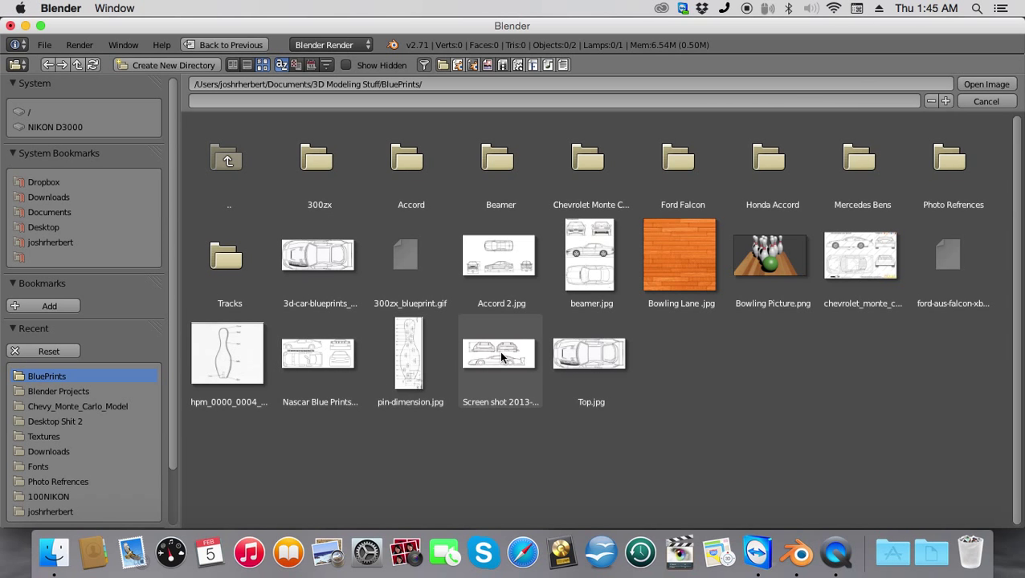
pyautogui.click(404, 351)
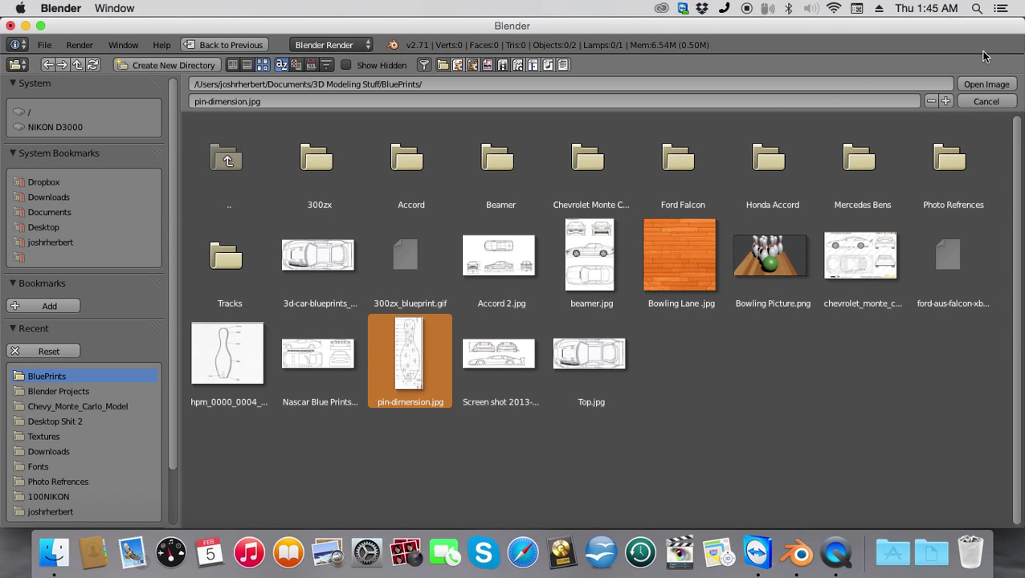
pyautogui.click(981, 83)
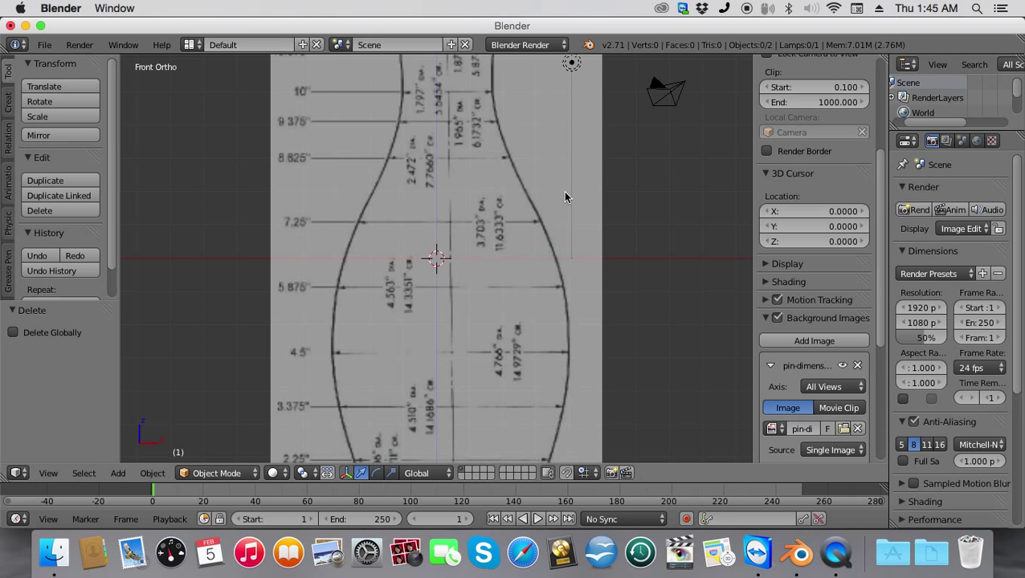
# Offset the background image horizontally by -0.360 to align the pin's centre line with the vertical axis
pyautogui.scroll(-3, 521, 204)
pyautogui.scroll(5, 597, 282)
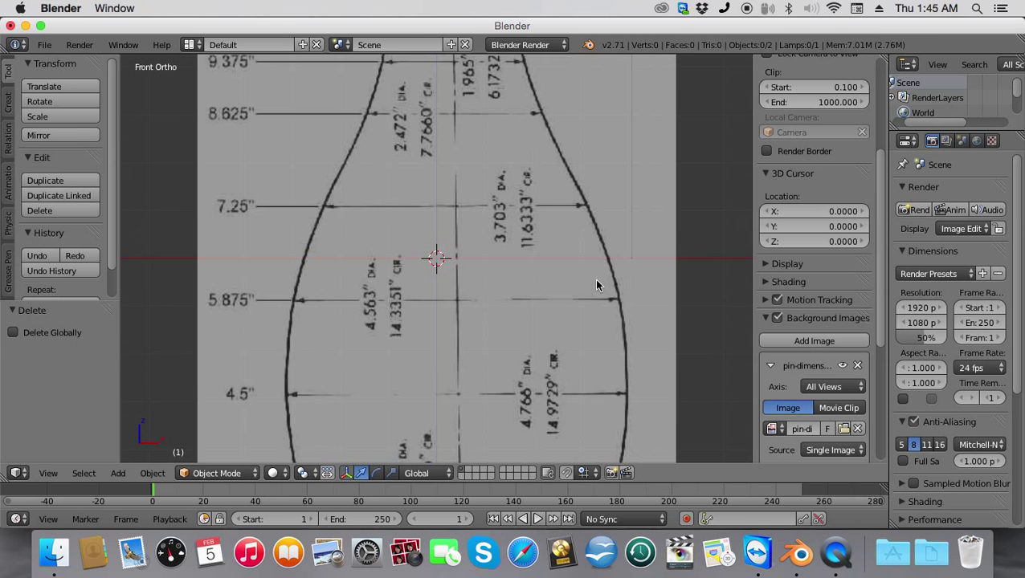
pyautogui.scroll(-6, 788, 297)
pyautogui.scroll(2, 313, 267)
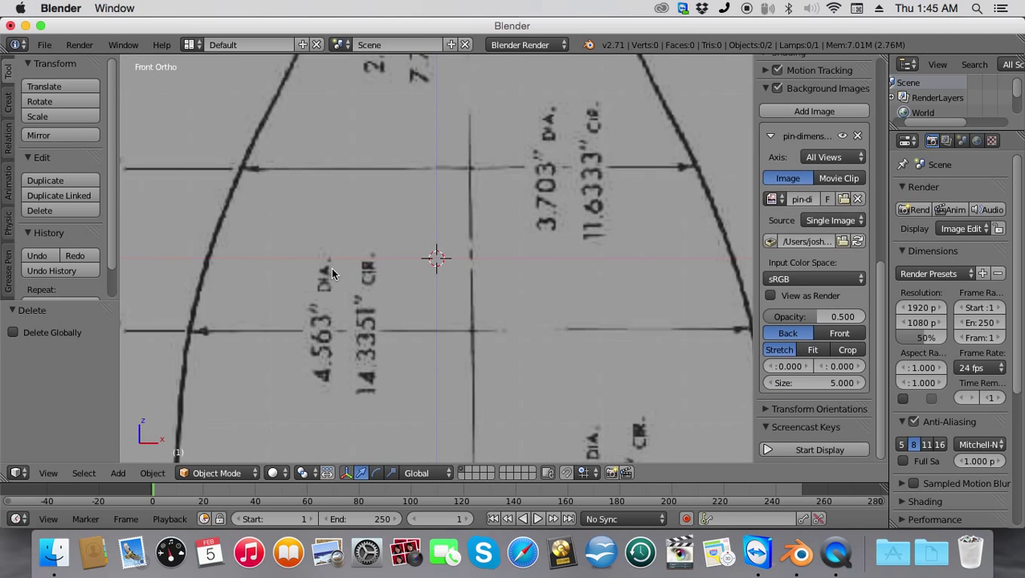
pyautogui.scroll(-2, 331, 269)
pyautogui.scroll(-1, 334, 274)
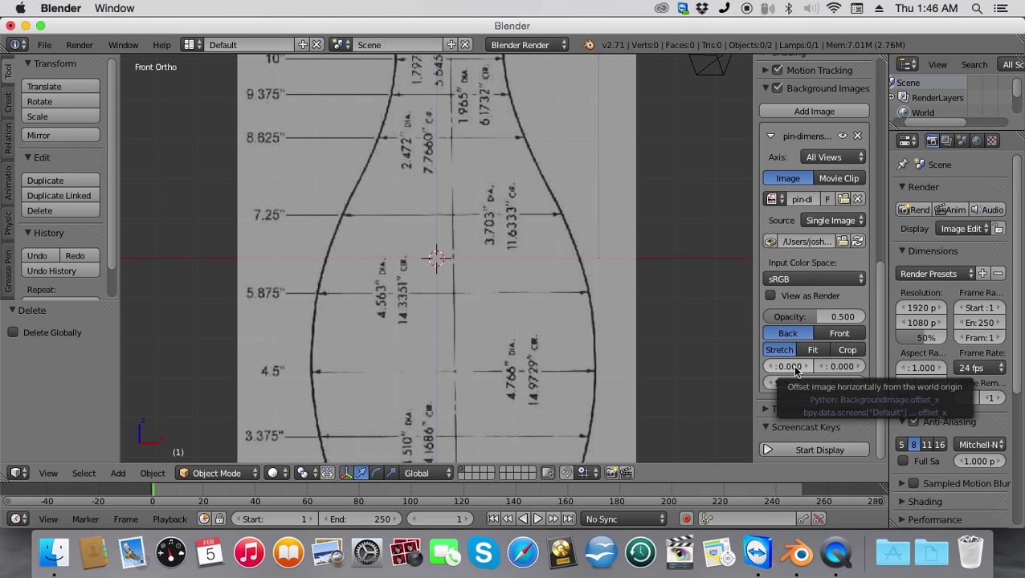
pyautogui.moveTo(793, 366); pyautogui.dragTo(749, 365)
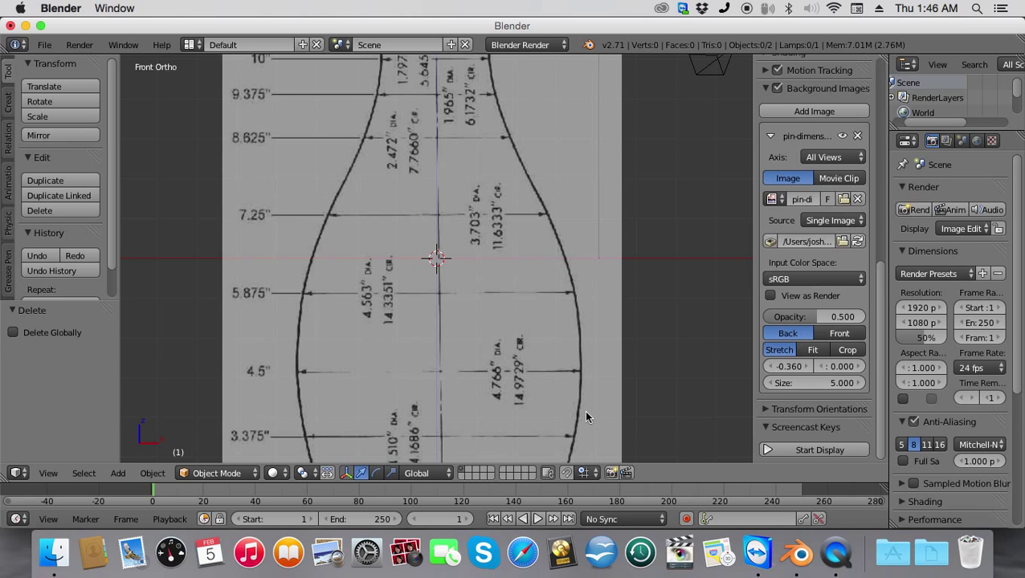
# Add a mesh circle and move it down about 9.209 units along Z to the blueprint's 0" base line
pyautogui.scroll(-3, 494, 268)
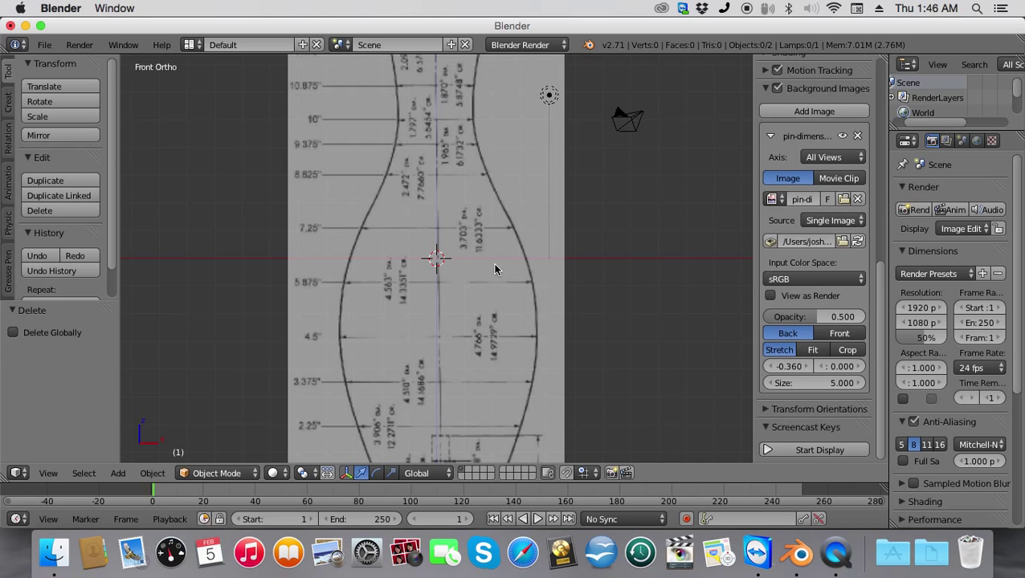
pyautogui.click(8, 102)
pyautogui.click(68, 132)
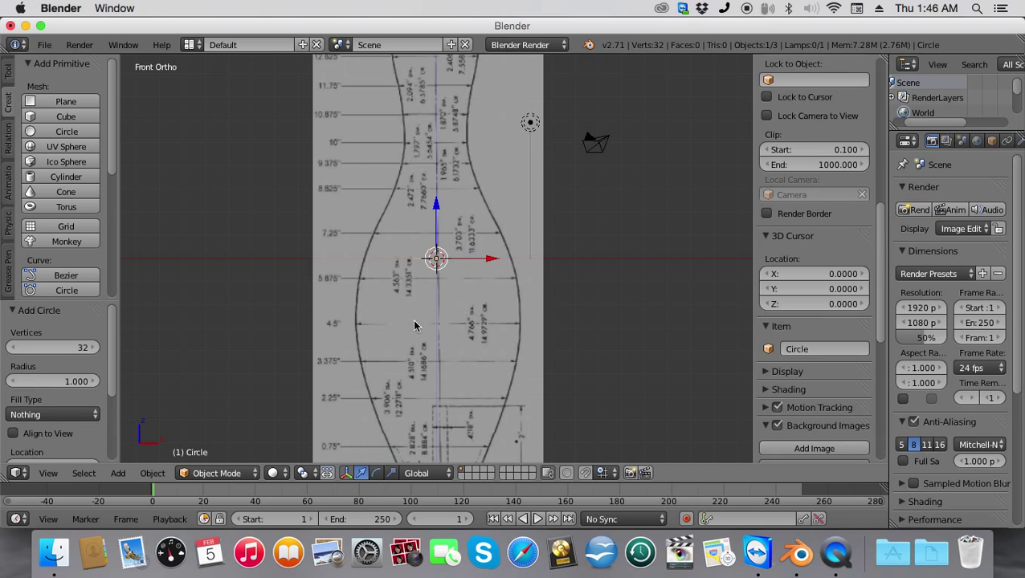
pyautogui.scroll(-2, 457, 358)
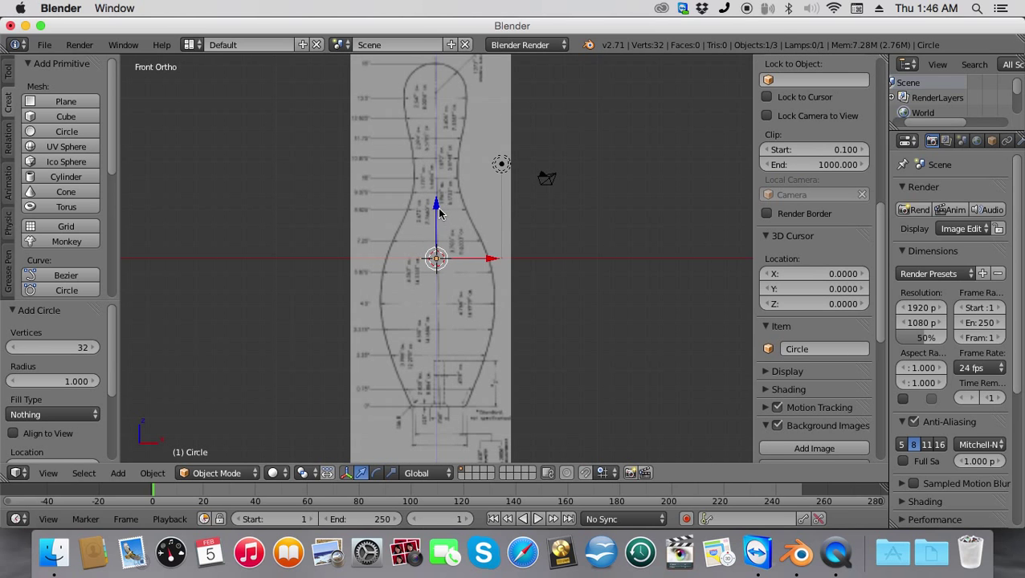
pyautogui.moveTo(434, 207); pyautogui.dragTo(433, 354)
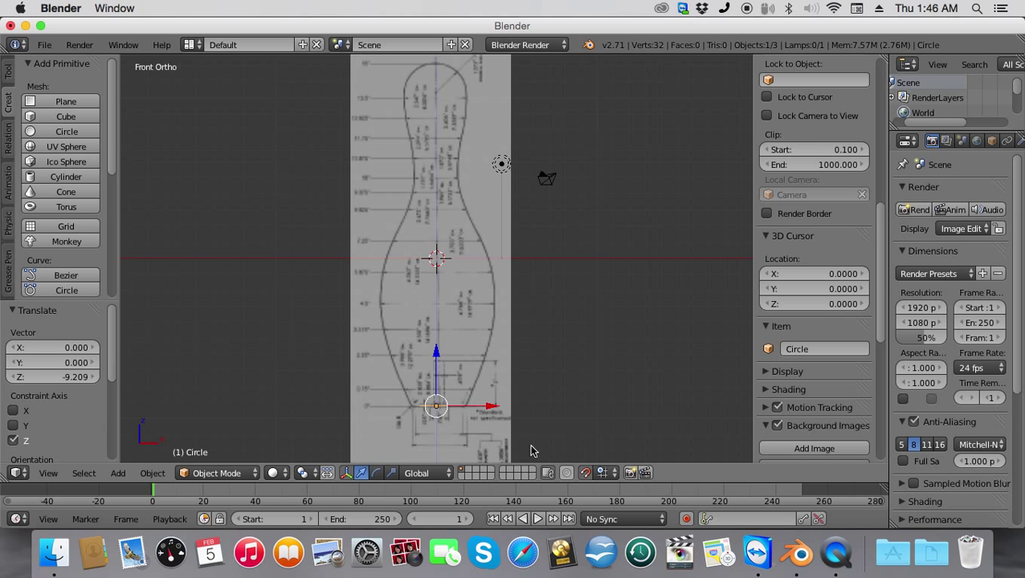
# Try to fine-tune the circle's height along Z against the blueprint's 0" base line
pyautogui.scroll(4, 372, 383)
pyautogui.moveTo(373, 383); pyautogui.dragTo(325, 271, button='middle')
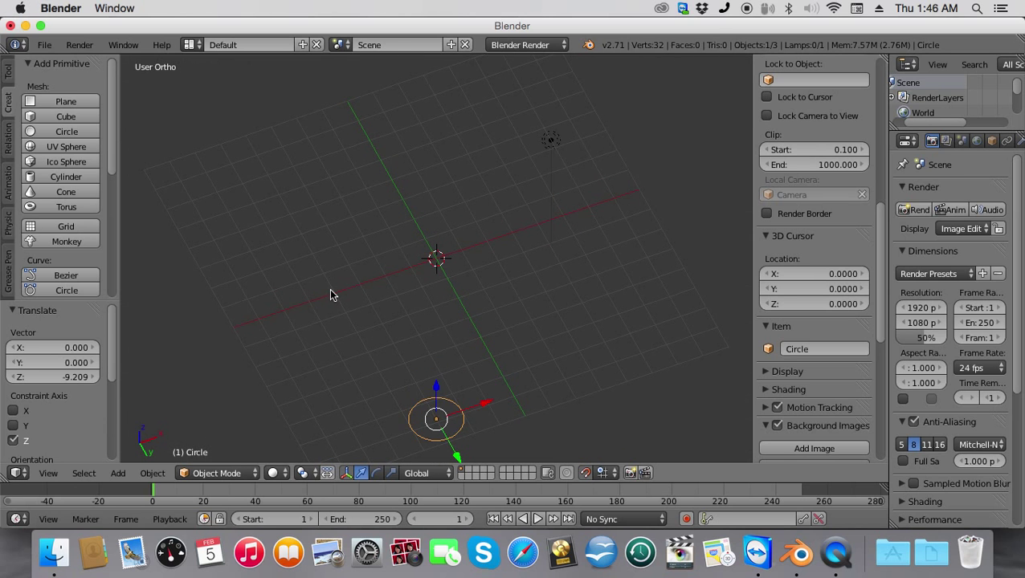
pyautogui.press('KP_7')
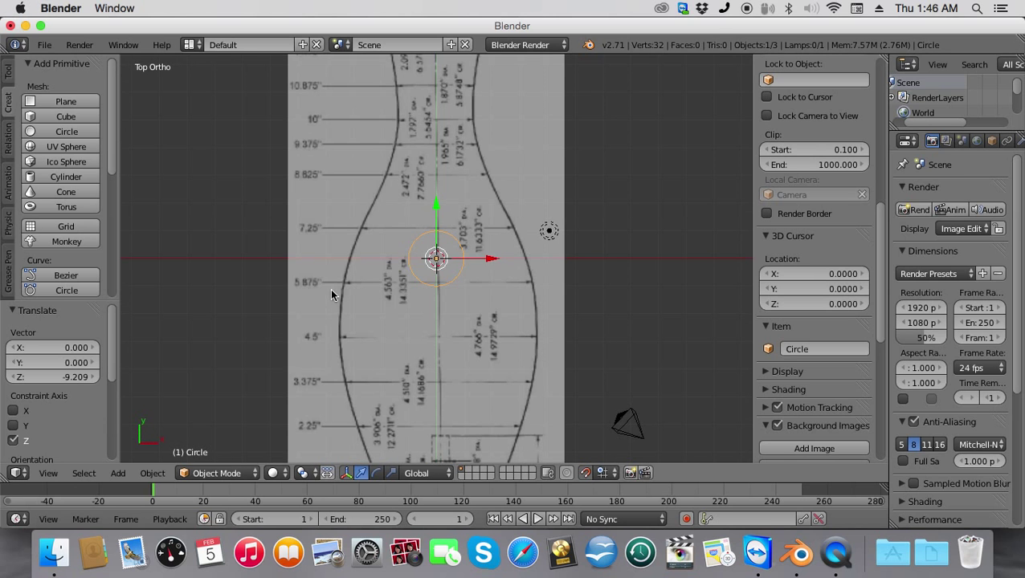
pyautogui.press('KP_1')
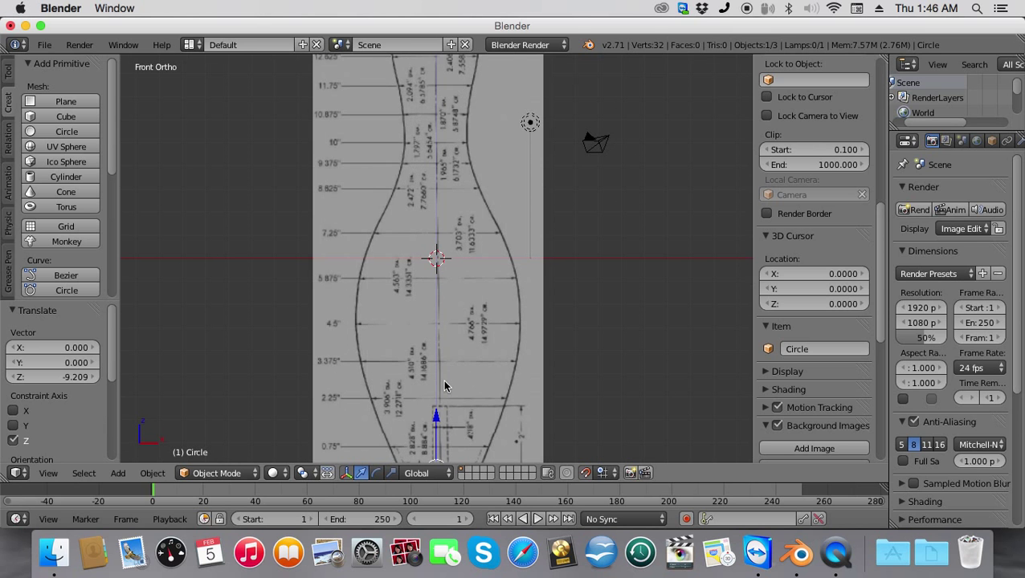
pyautogui.keyDown('shift'); pyautogui.moveTo(444, 386); pyautogui.dragTo(354, 230, button='middle'); pyautogui.keyUp('shift')
pyautogui.scroll(2, 444, 336)
pyautogui.scroll(1, 442, 330)
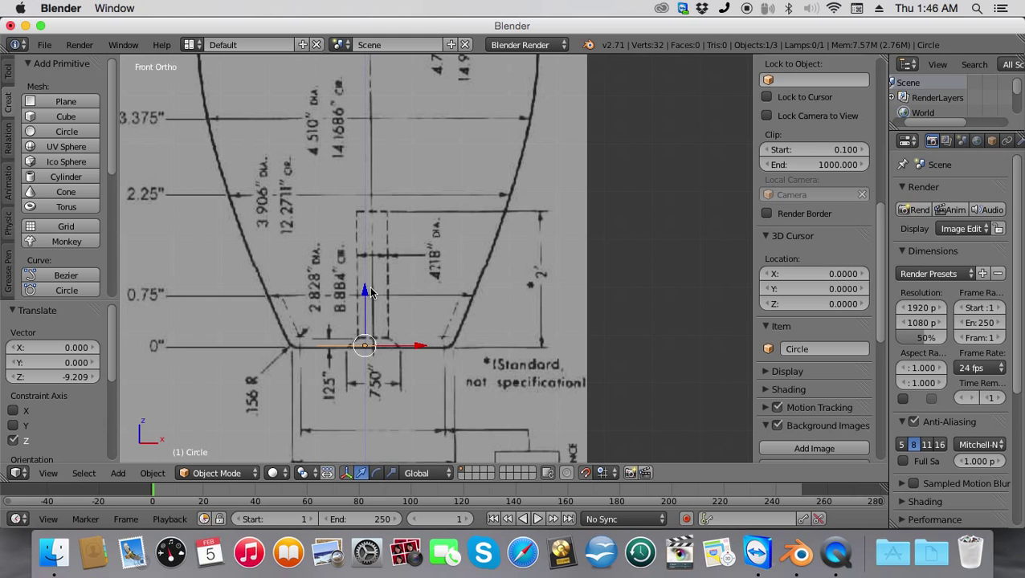
pyautogui.press('g')
pyautogui.press('z')
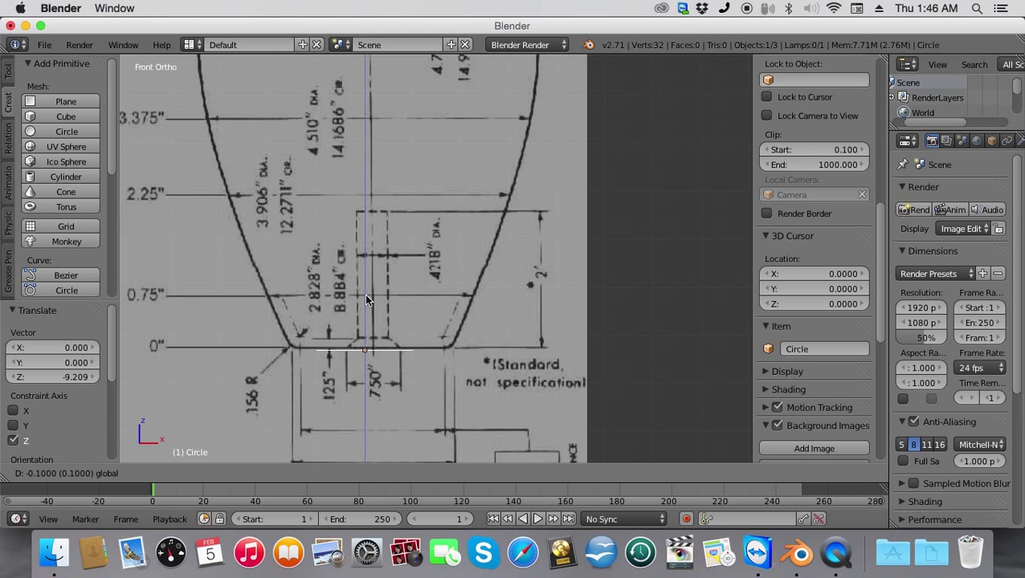
pyautogui.click(365, 290)
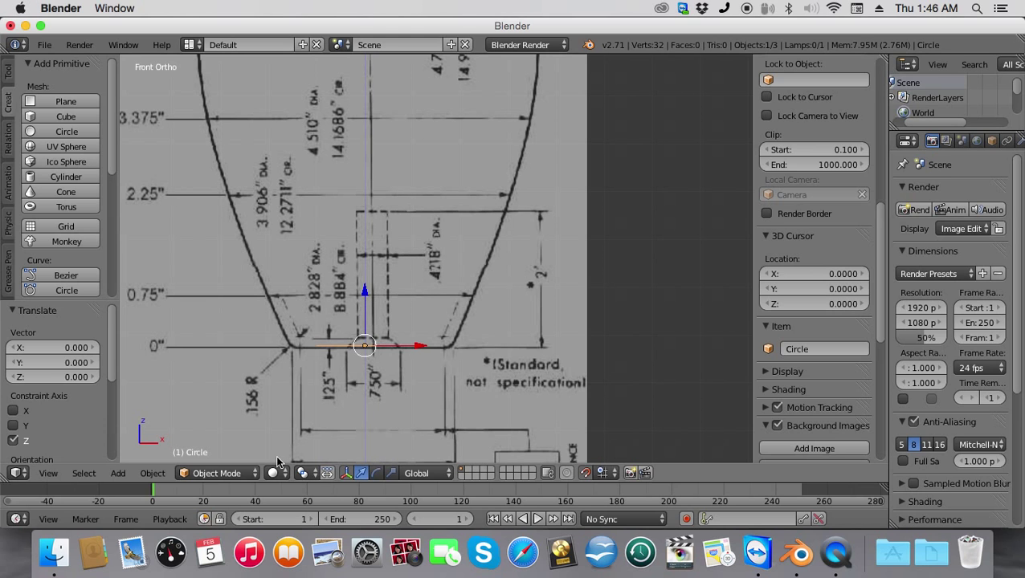
# In Edit Mode, extrude the circle straight up along Z in five 1-unit segments, to just above the blueprint's 3.375" line
pyautogui.click(205, 473)
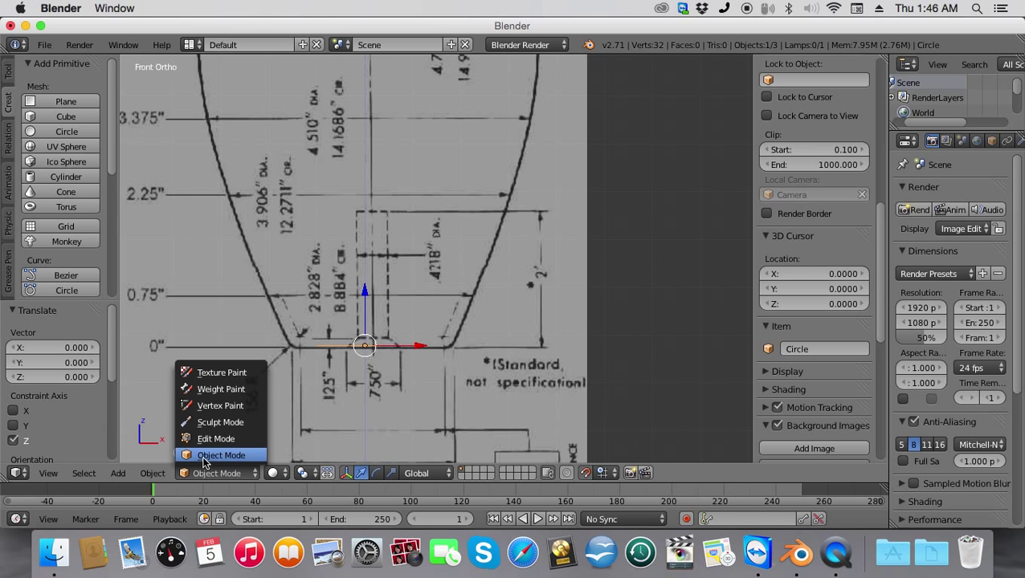
pyautogui.click(210, 438)
pyautogui.scroll(-2, 405, 262)
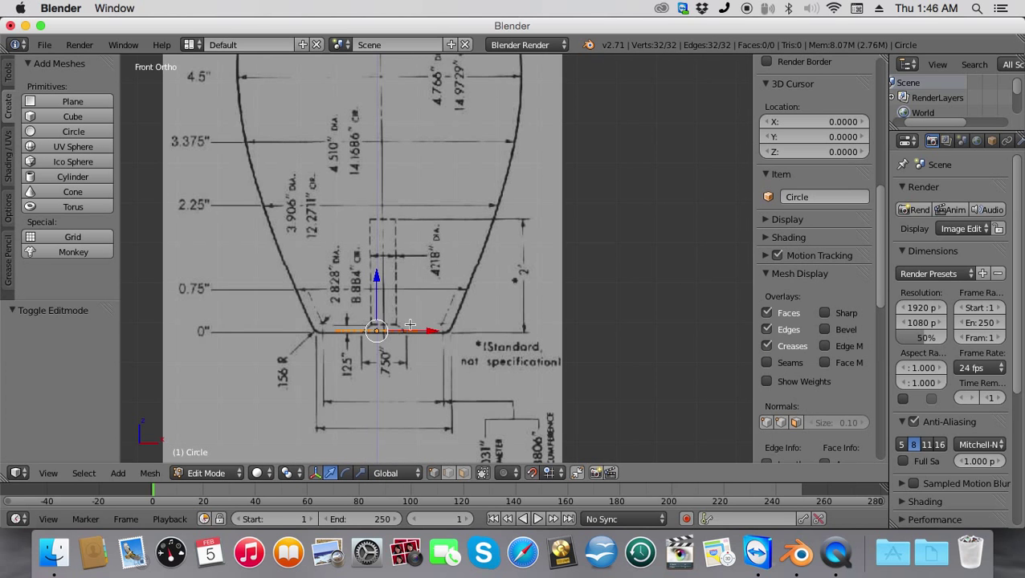
pyautogui.press('e')
pyautogui.click(398, 265)
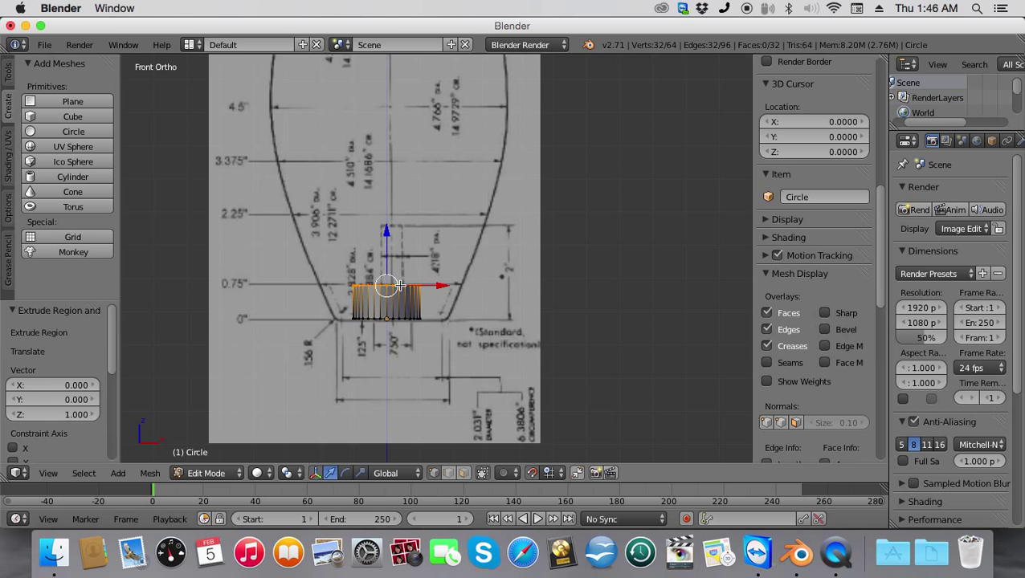
pyautogui.press('e')
pyautogui.click(398, 263)
pyautogui.press('e')
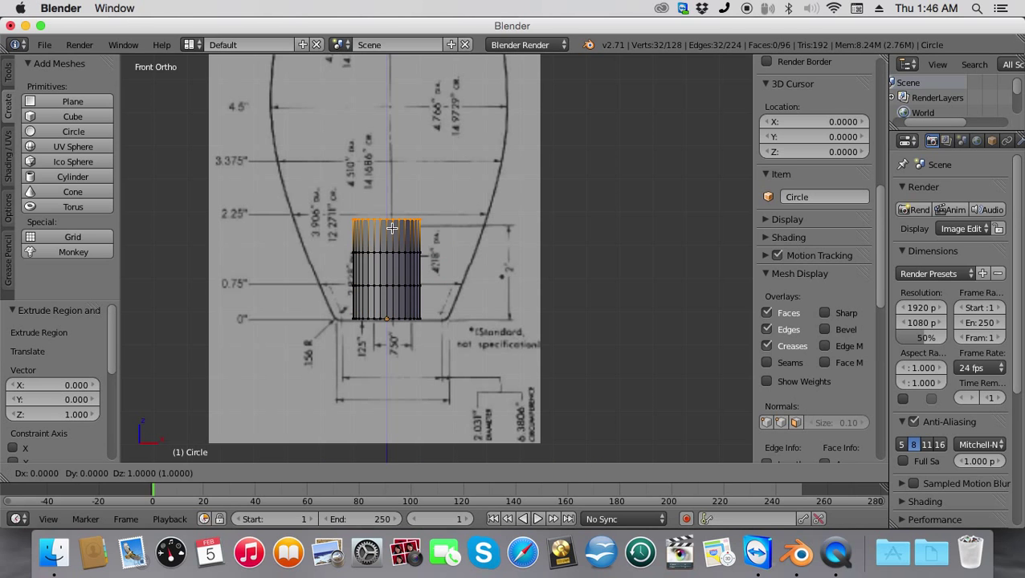
pyautogui.click(392, 226)
pyautogui.press('e')
pyautogui.click(388, 187)
pyautogui.press('e')
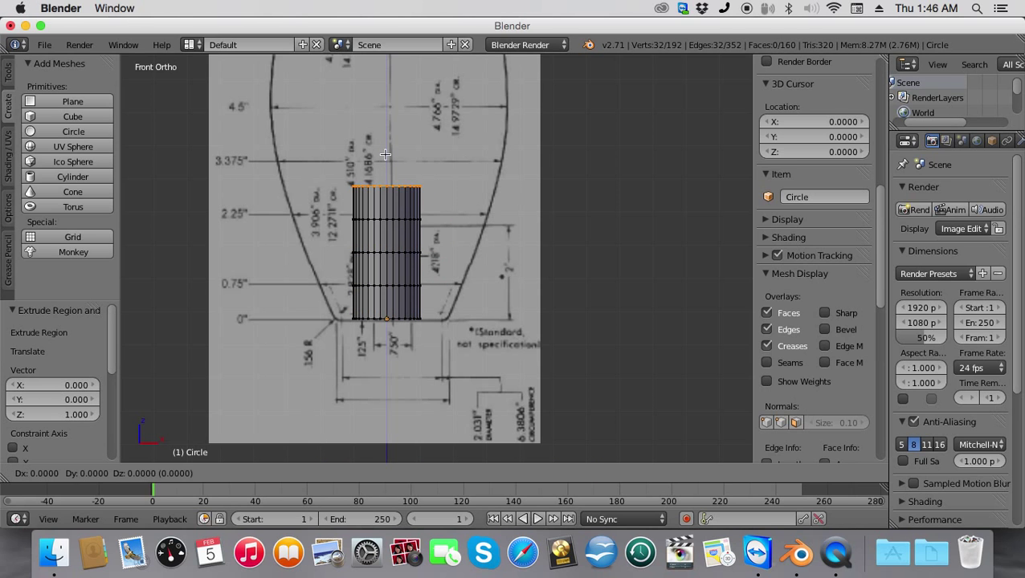
pyautogui.click(386, 147)
# Extrude the column's upper edge loop upward in eight more 1-unit segments, to just below the 9.375" line
pyautogui.keyDown('shift'); pyautogui.scroll(5, 383, 167); pyautogui.keyUp('shift')
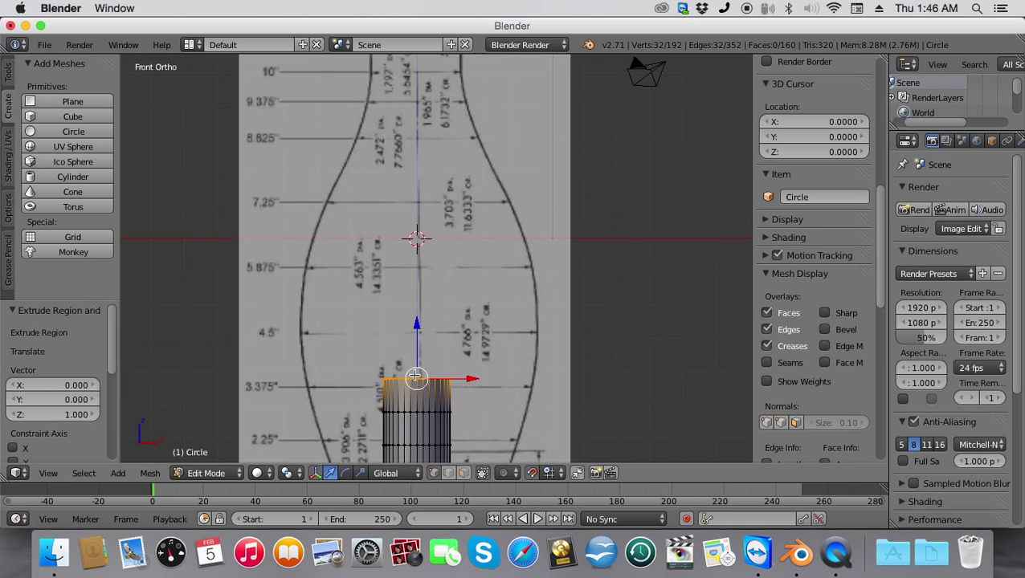
pyautogui.press('e')
pyautogui.click(413, 366)
pyautogui.press('e')
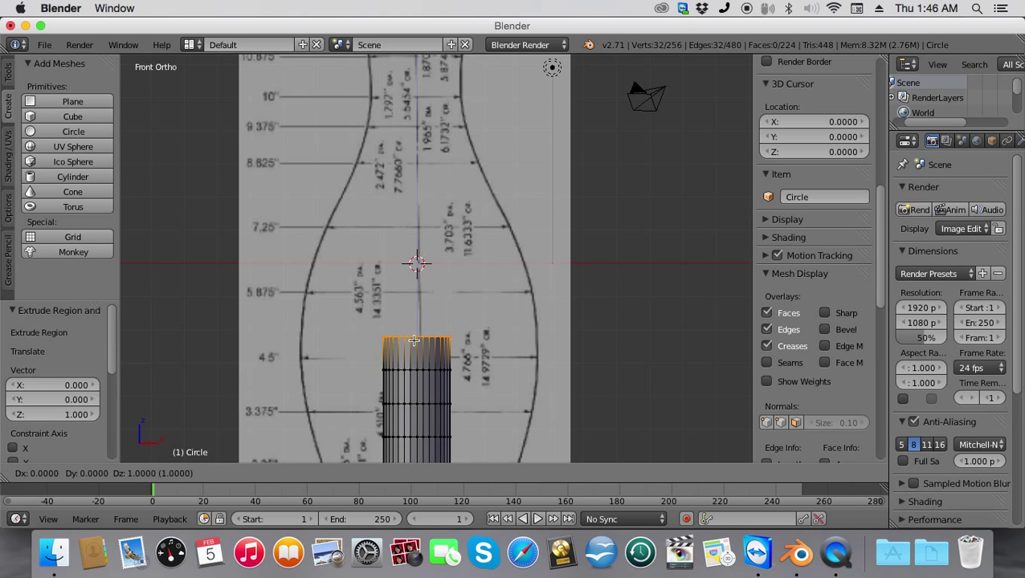
pyautogui.click(412, 336)
pyautogui.press('e')
pyautogui.click(412, 305)
pyautogui.press('e')
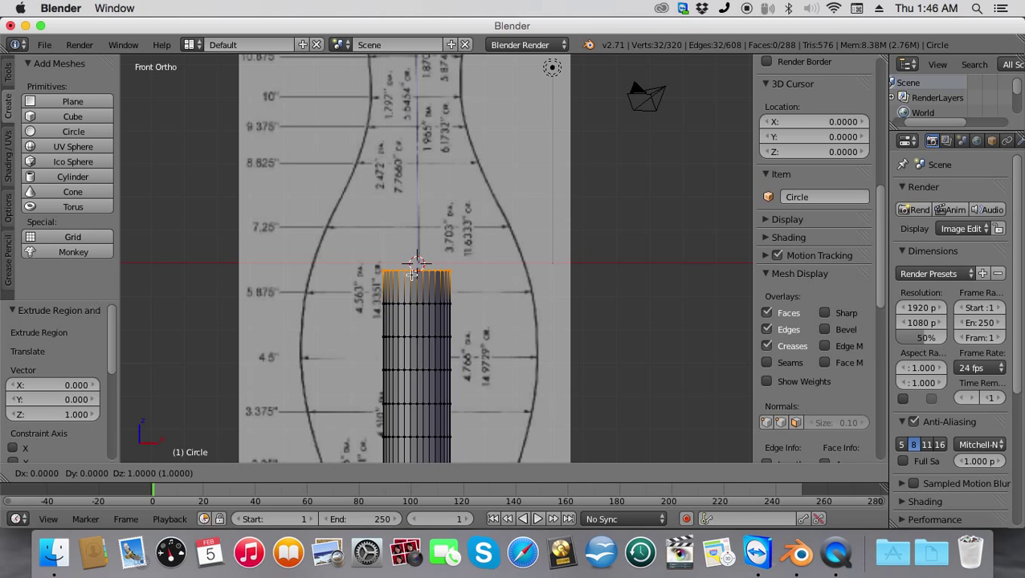
pyautogui.click(412, 270)
pyautogui.press('e')
pyautogui.click(412, 238)
pyautogui.press('e')
pyautogui.click(413, 204)
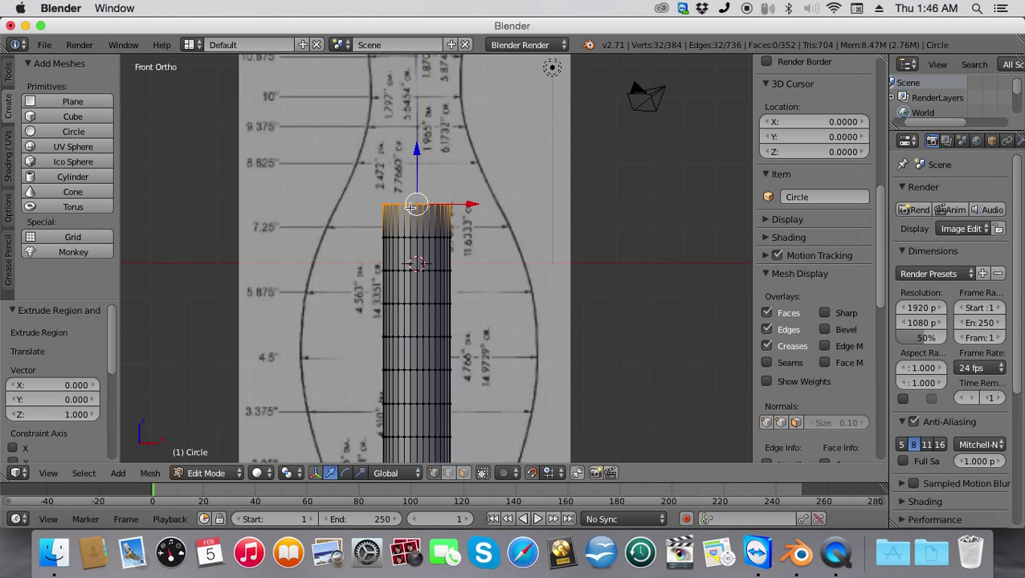
pyautogui.press('e')
pyautogui.click(408, 183)
pyautogui.press('e')
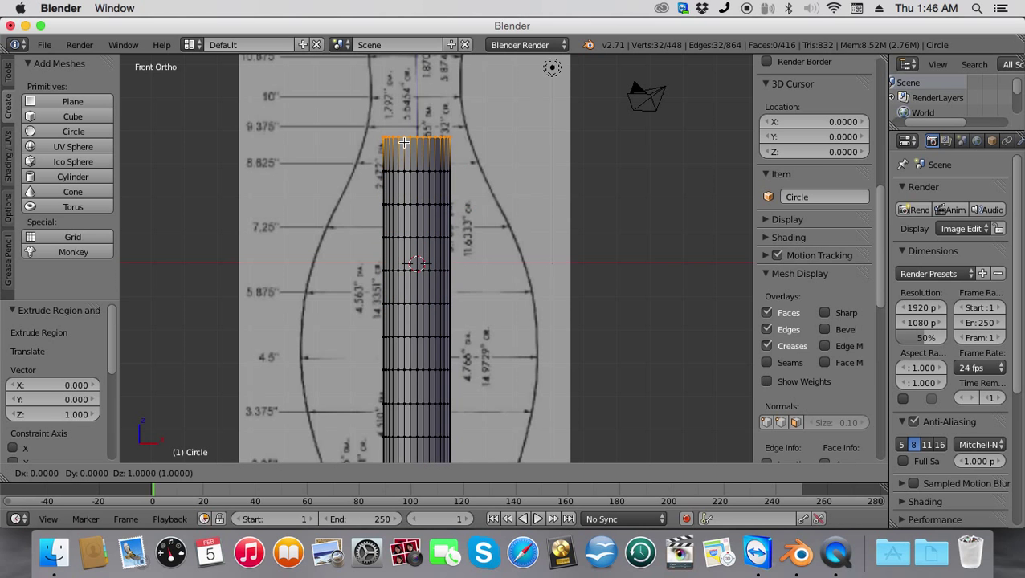
pyautogui.click(418, 192)
# Continue extruding the upper edge loop along Z in eight 1-unit segments, ending just below the 15" line
pyautogui.keyDown('shift'); pyautogui.scroll(5, 449, 306); pyautogui.keyUp('shift')
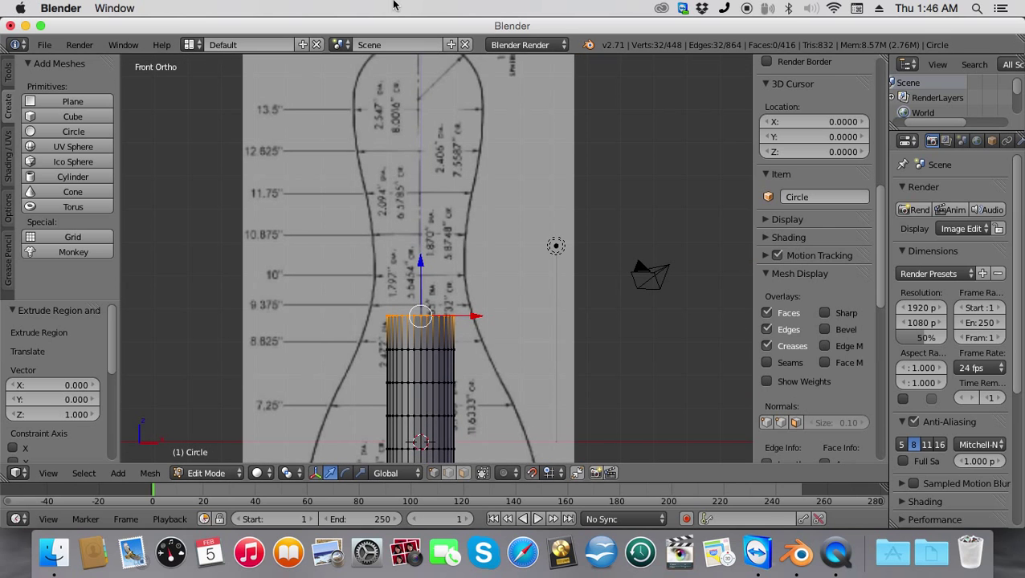
pyautogui.press('e')
pyautogui.click(413, 277)
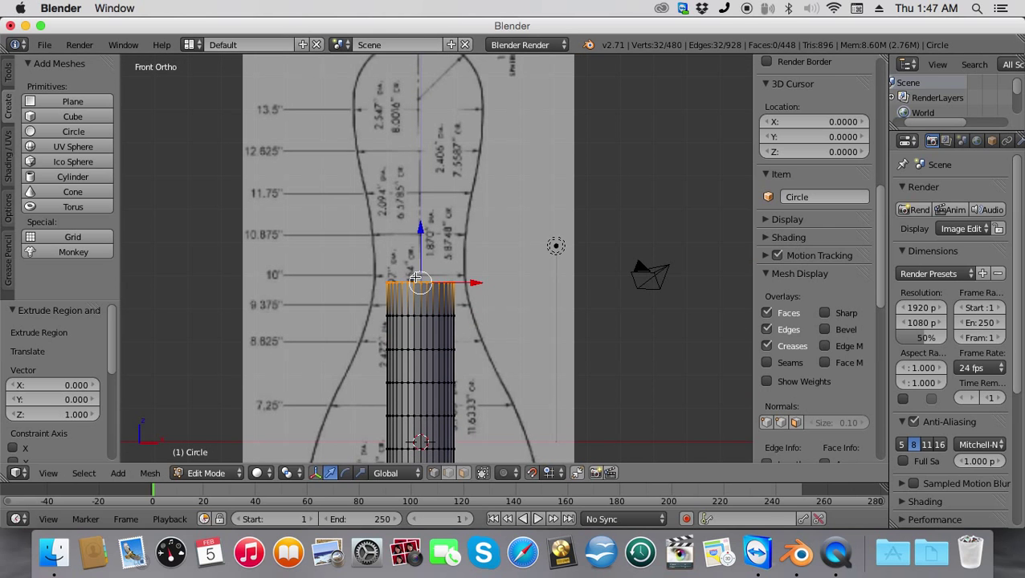
pyautogui.press('e')
pyautogui.click(414, 257)
pyautogui.press('e')
pyautogui.click(414, 219)
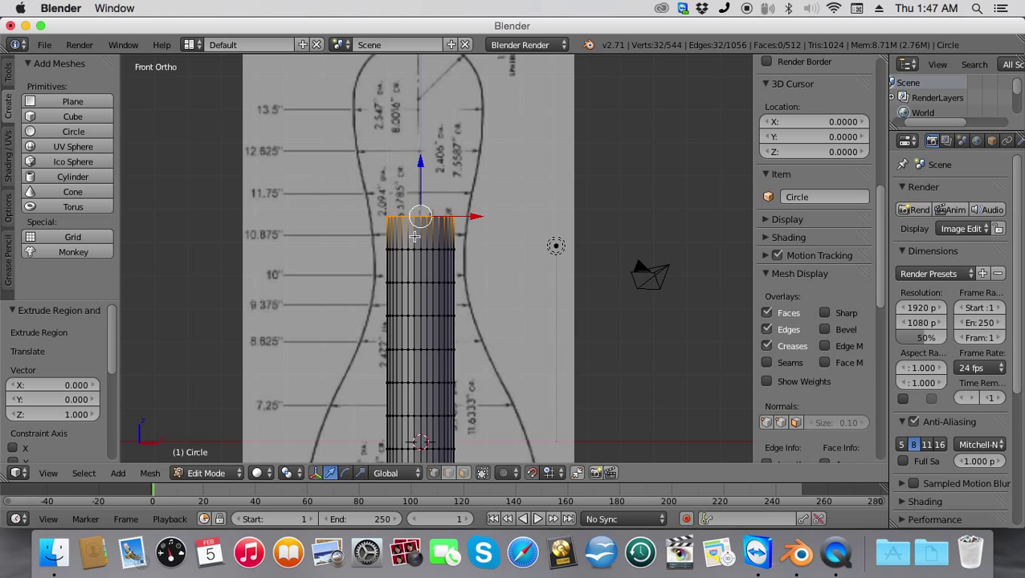
pyautogui.press('e')
pyautogui.click(414, 188)
pyautogui.press('e')
pyautogui.click(415, 151)
pyautogui.press('e')
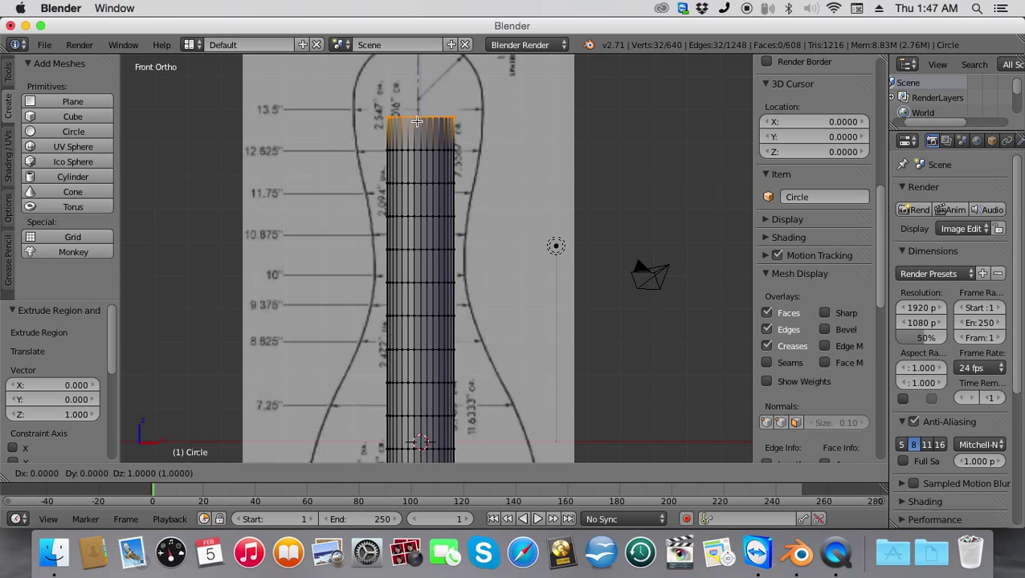
pyautogui.click(415, 124)
pyautogui.press('e')
pyautogui.click(416, 94)
pyautogui.keyDown('shift'); pyautogui.moveTo(416, 94); pyautogui.dragTo(414, 169, button='middle'); pyautogui.keyUp('shift')
pyautogui.press('e')
pyautogui.click(415, 170)
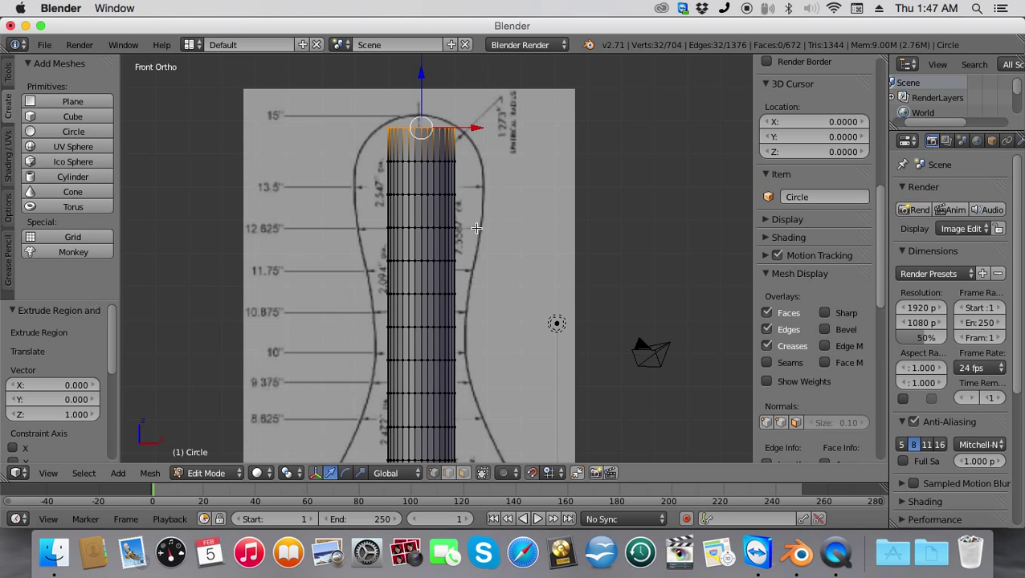
# Set the background image's horizontal offset to -0.290 so the pin's centre line matches the column's axis
pyautogui.scroll(1, 507, 259)
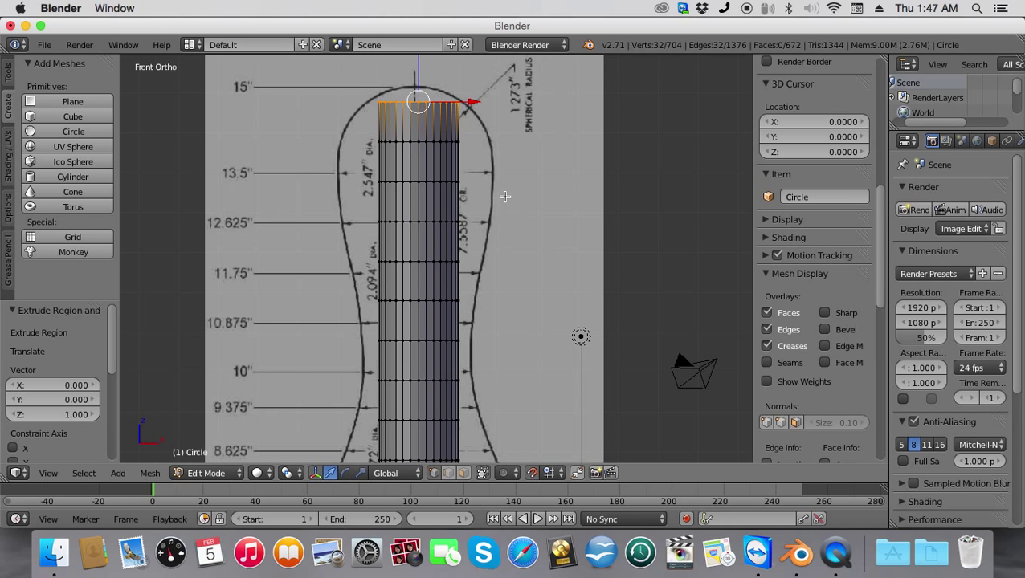
pyautogui.keyDown('shift'); pyautogui.moveTo(504, 196); pyautogui.dragTo(506, 266, button='middle'); pyautogui.keyUp('shift')
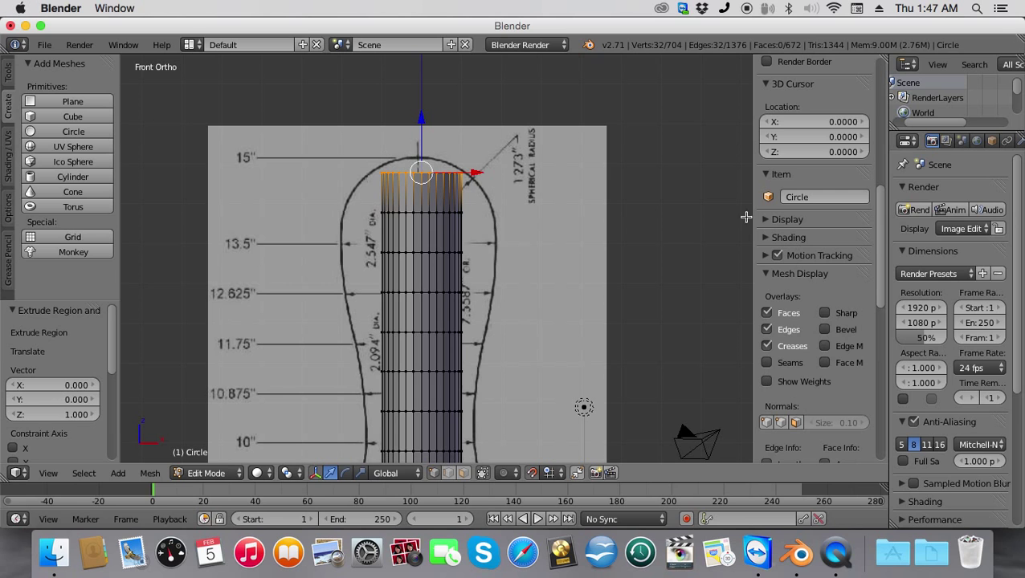
pyautogui.moveTo(884, 235); pyautogui.dragTo(884, 446)
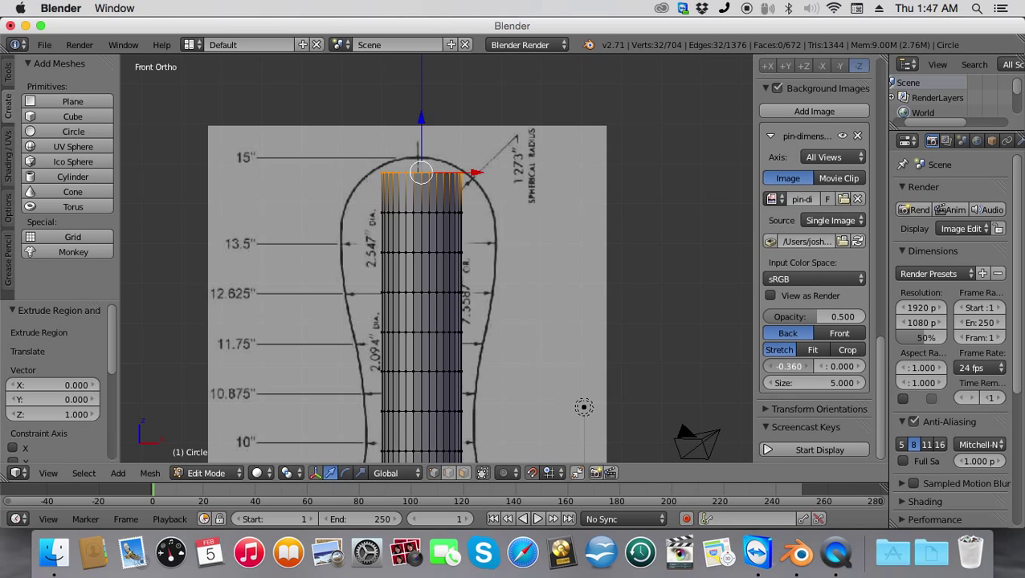
pyautogui.moveTo(791, 366); pyautogui.dragTo(796, 366)
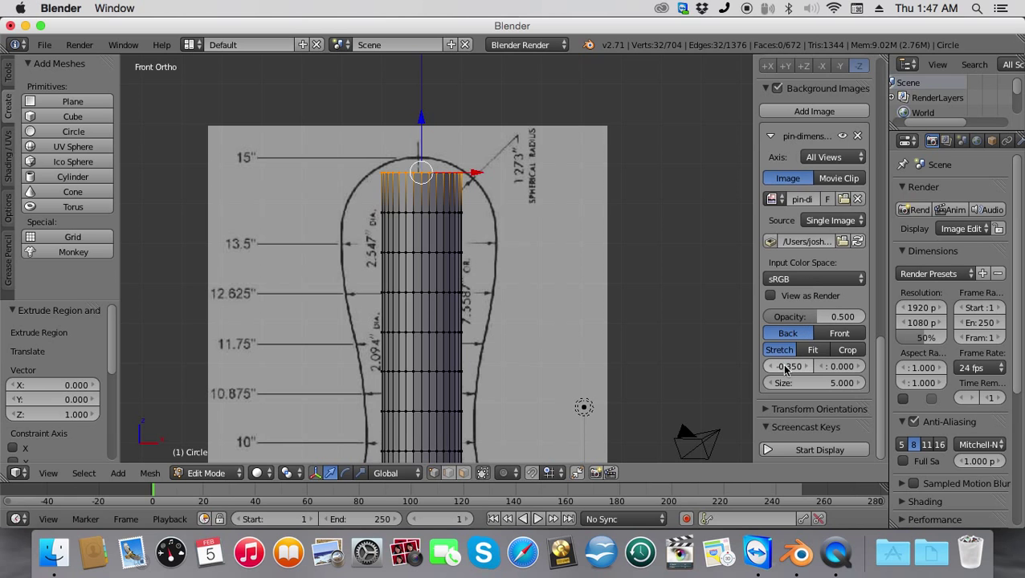
pyautogui.moveTo(791, 366); pyautogui.dragTo(825, 367)
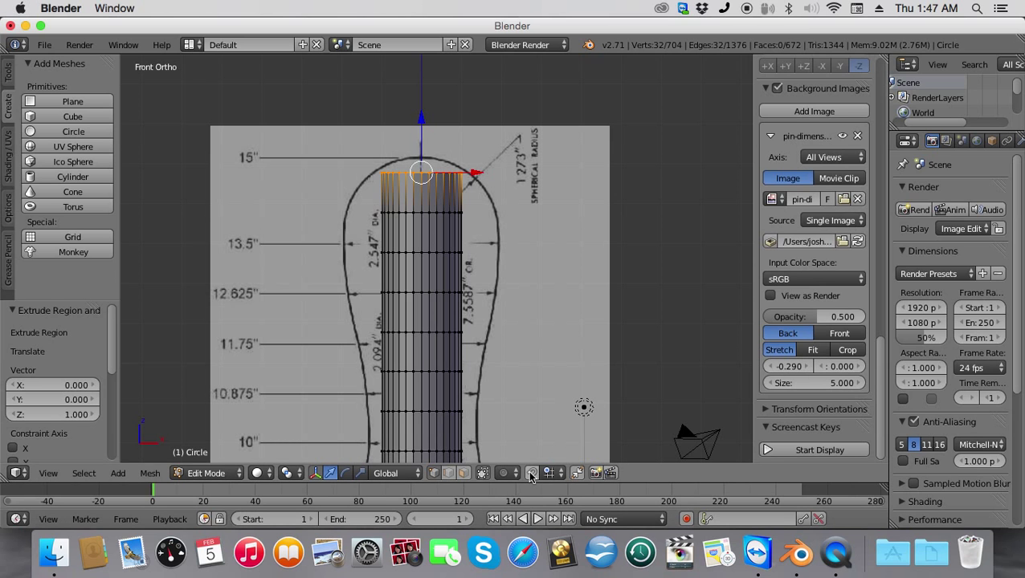
# Scale the topmost edge loop by about 1.218 to meet the pin outline below the 15" line
pyautogui.scroll(-5, 483, 305)
pyautogui.scroll(8, 400, 270)
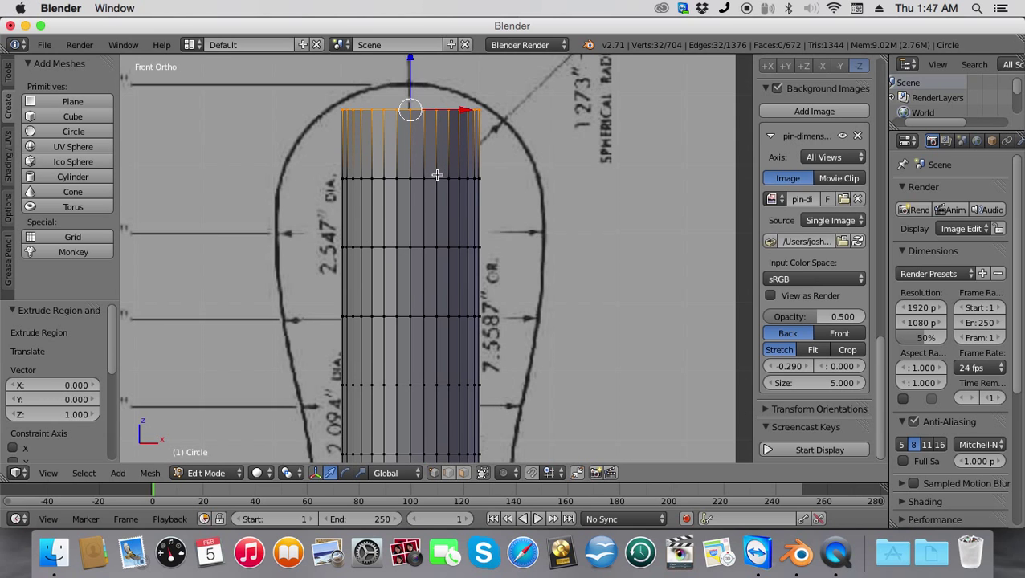
pyautogui.scroll(-1, 436, 175)
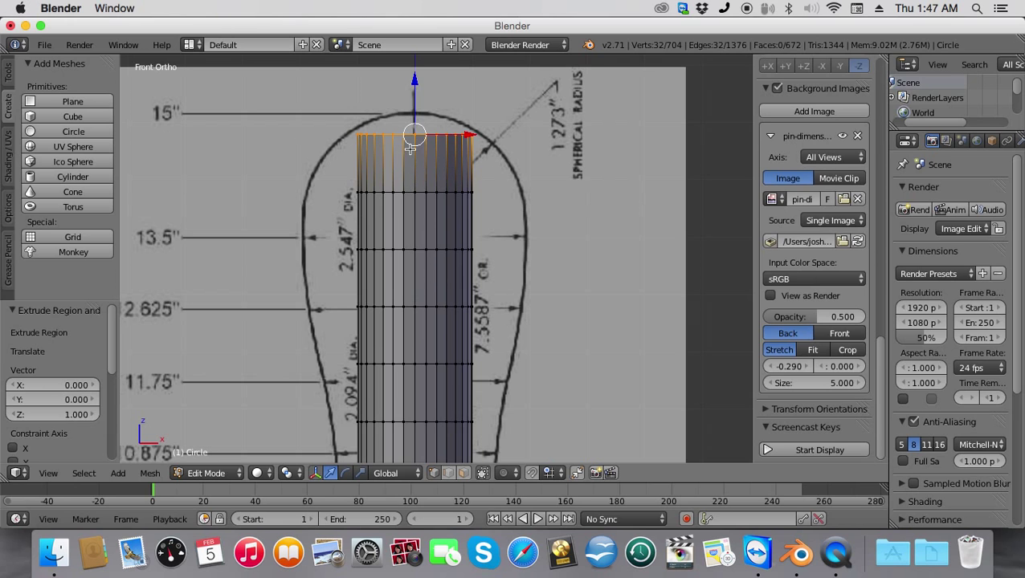
pyautogui.press('s')
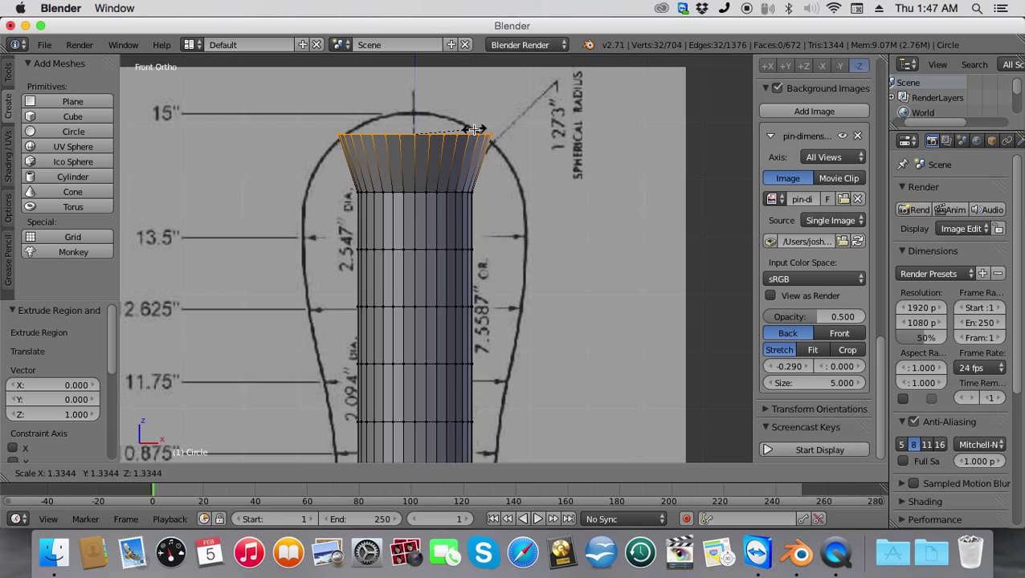
pyautogui.click(468, 128)
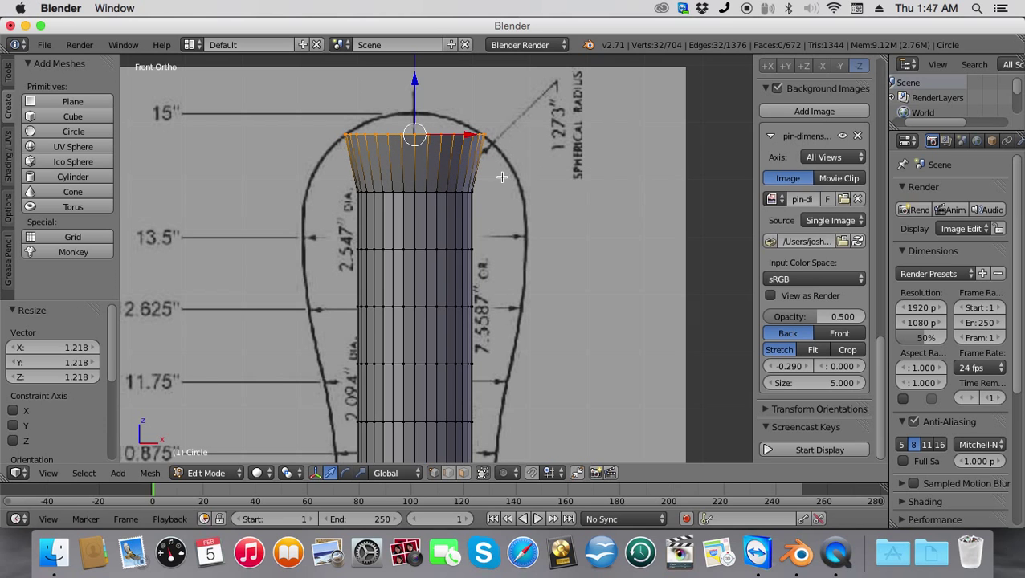
# Fit the second and third edge loops from the top to the head outline, scaling them by about 1.852 and 1.927
pyautogui.keyDown('alt'); pyautogui.rightClick(427, 194); pyautogui.keyUp('alt')
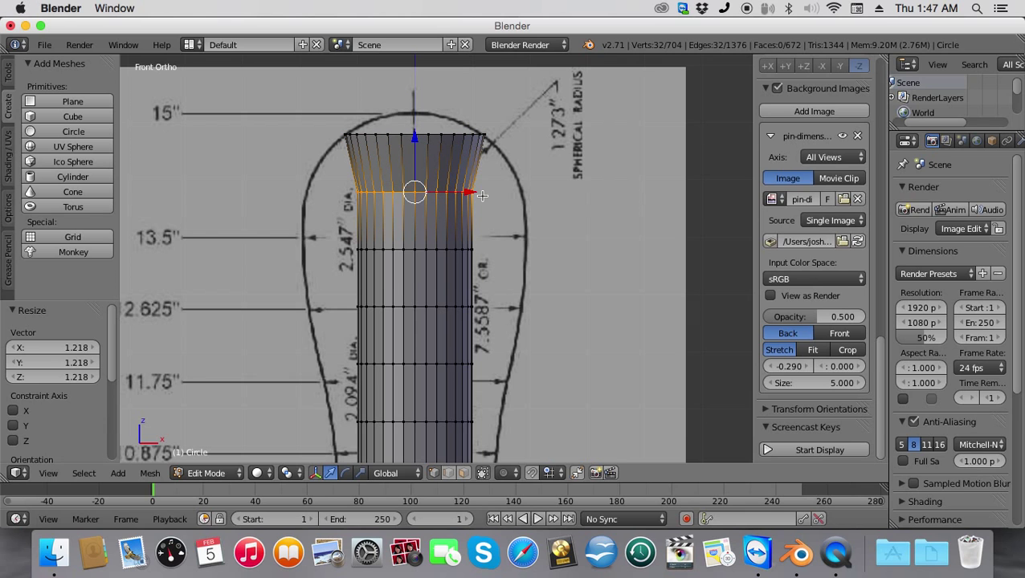
pyautogui.press('s')
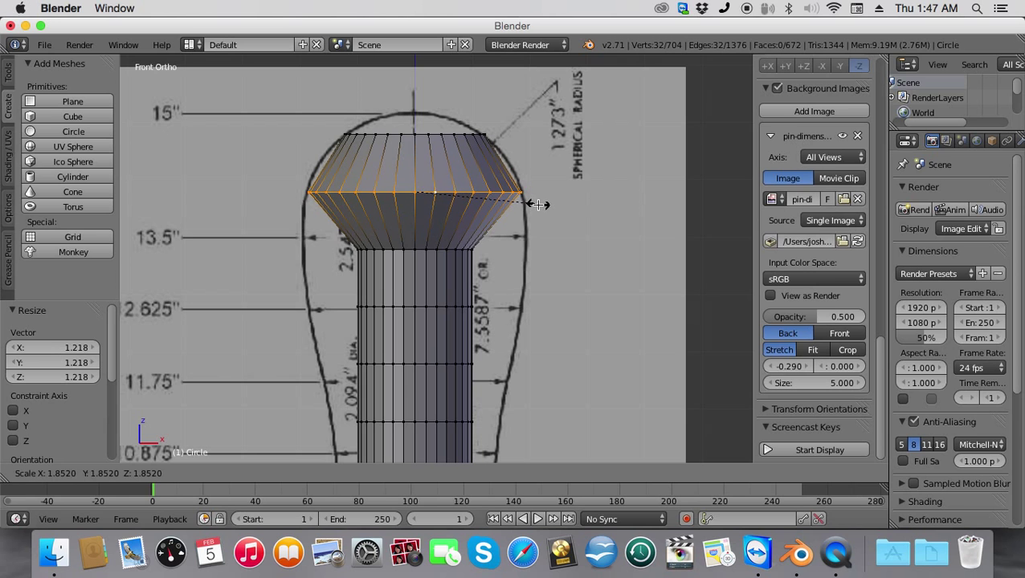
pyautogui.click(536, 205)
pyautogui.keyDown('shift'); pyautogui.scroll(-3, 411, 206); pyautogui.keyUp('shift')
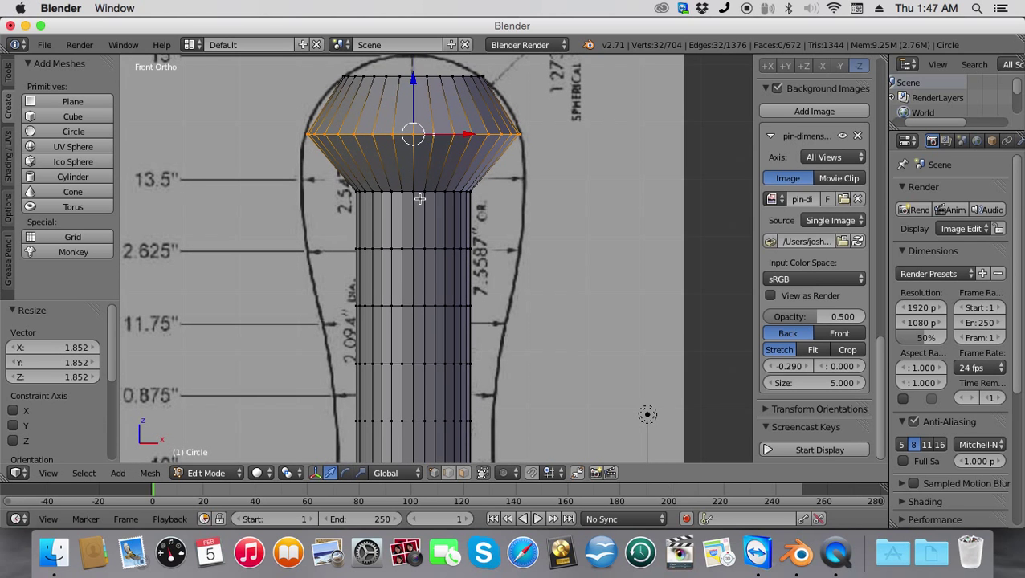
pyautogui.keyDown('alt'); pyautogui.rightClick(420, 193); pyautogui.keyUp('alt')
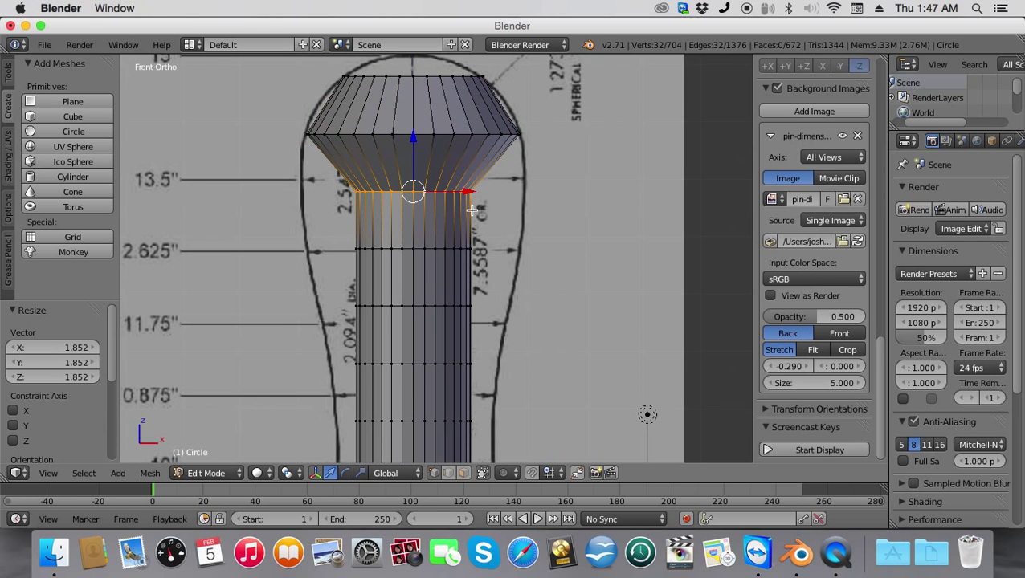
pyautogui.press('s')
pyautogui.click(536, 214)
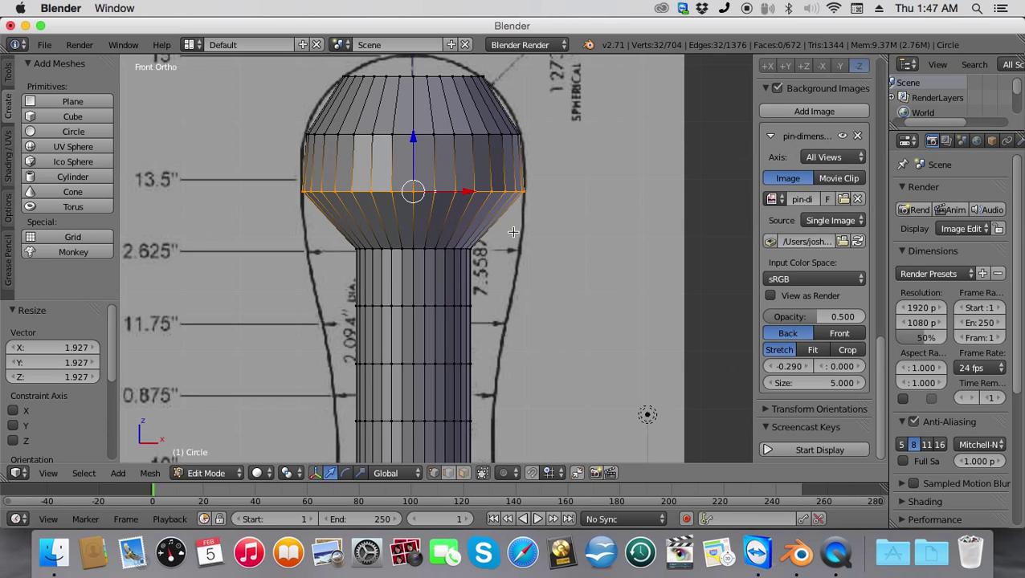
# Select the horizontal edge loop at the 12.625" line and scale it by about 1.885 to match the pin outline
pyautogui.keyDown('alt'); pyautogui.rightClick(415, 245); pyautogui.keyUp('alt')
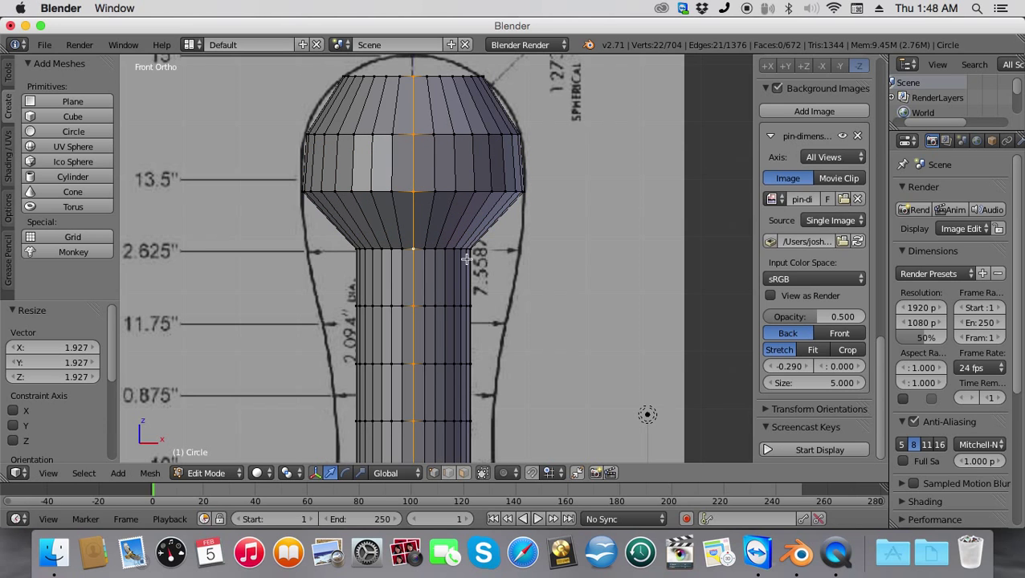
pyautogui.keyDown('alt'); pyautogui.rightClick(422, 254); pyautogui.keyUp('alt')
pyautogui.keyDown('alt'); pyautogui.rightClick(414, 249); pyautogui.keyUp('alt')
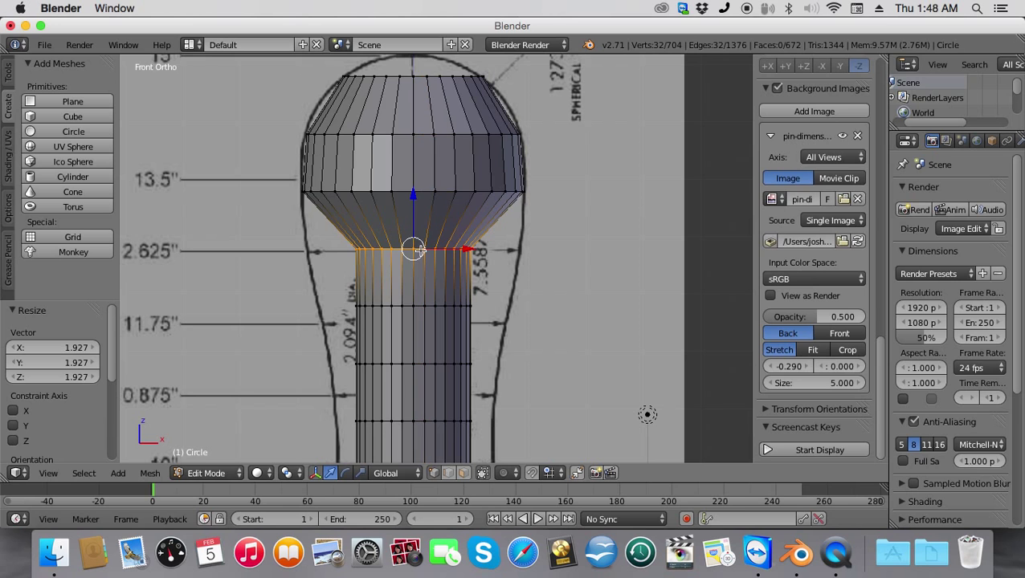
pyautogui.press('s')
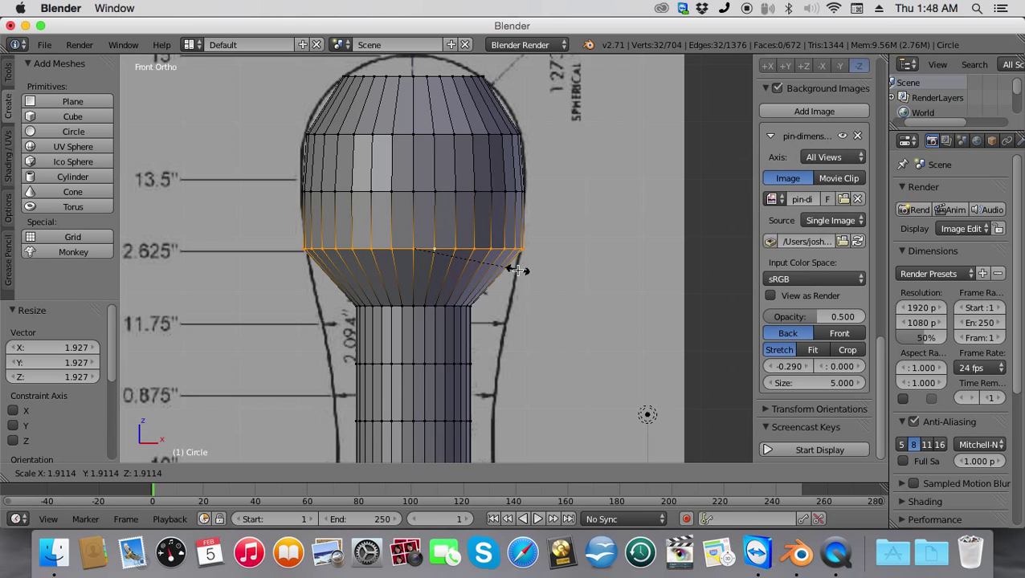
pyautogui.click(516, 270)
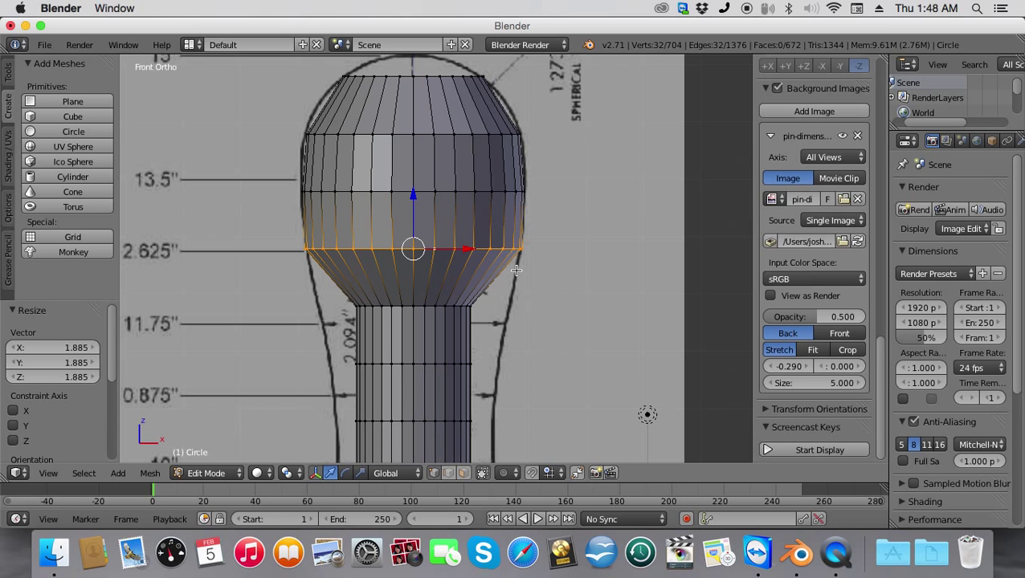
# In wireframe shading, scale the edge loops just above and below the 11.75" line by about 1.694 and 1.489 to match the outline
pyautogui.press('z')
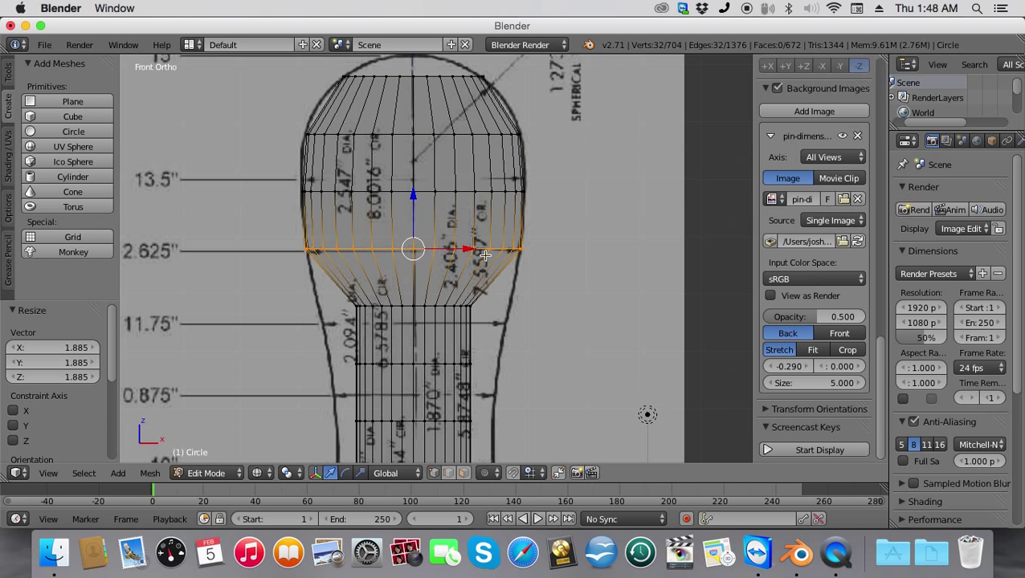
pyautogui.keyDown('alt'); pyautogui.rightClick(419, 306); pyautogui.keyUp('alt')
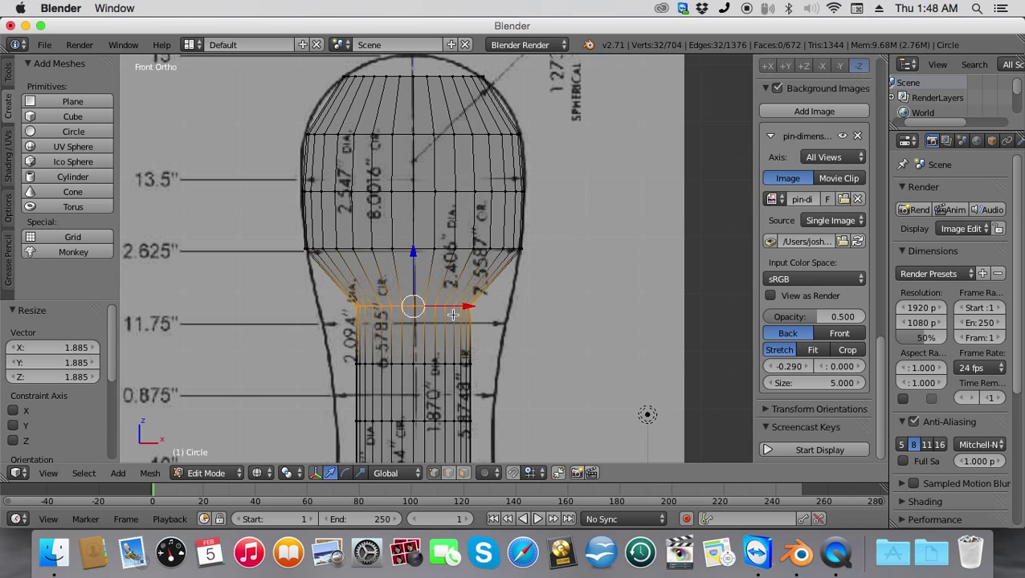
pyautogui.press('s')
pyautogui.click(473, 330)
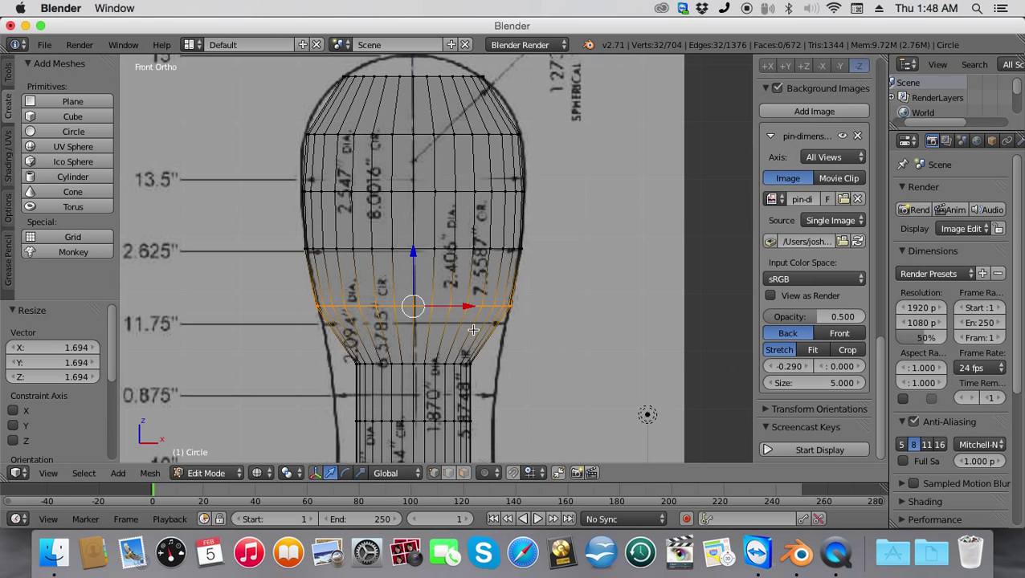
pyautogui.keyDown('alt'); pyautogui.rightClick(431, 363); pyautogui.keyUp('alt')
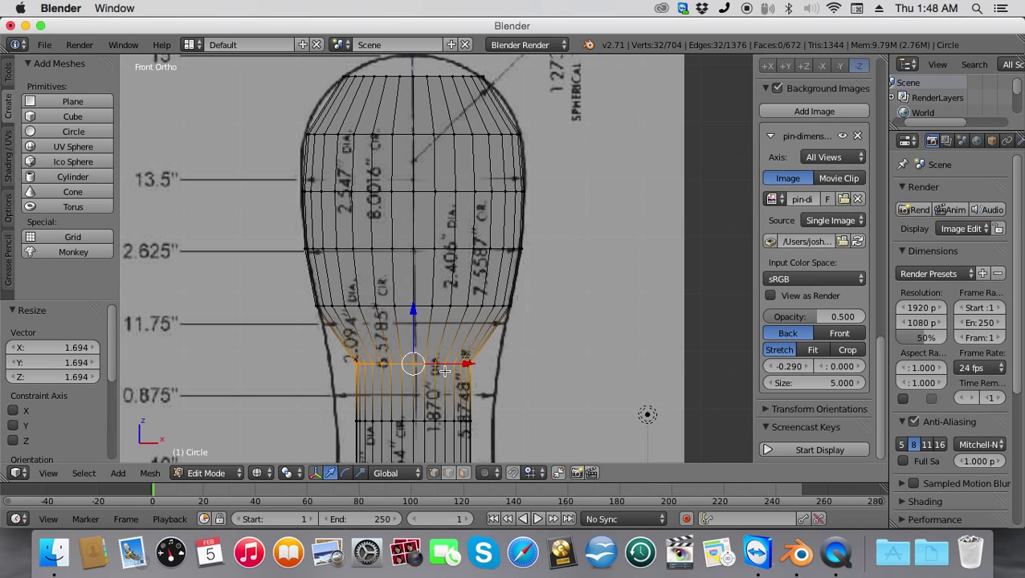
pyautogui.press('s')
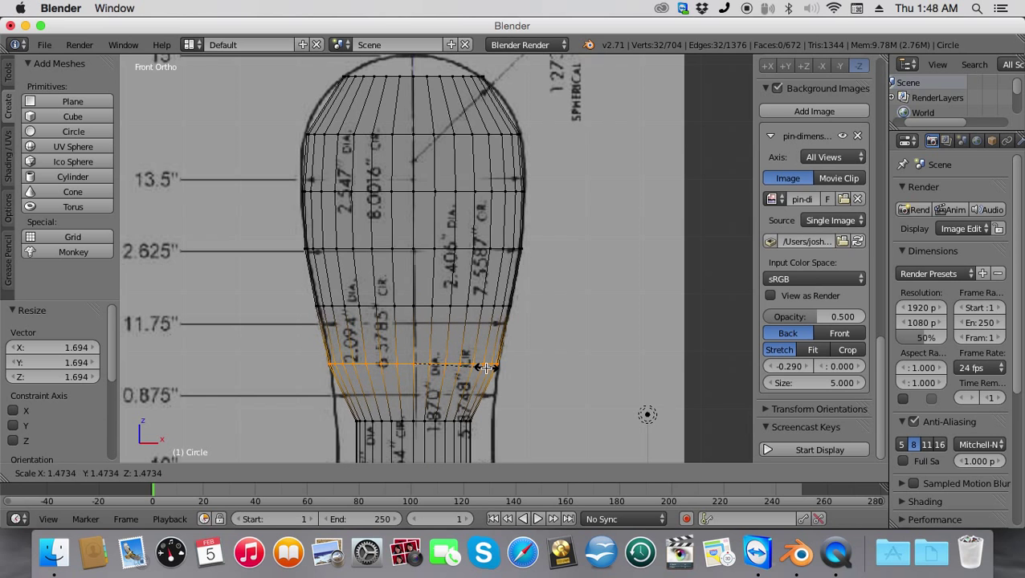
pyautogui.click(486, 368)
# Fit the edge loops just above and below the 10" line to the neck outline, scaling them by about 1.395 and 1.431
pyautogui.scroll(-5, 486, 368)
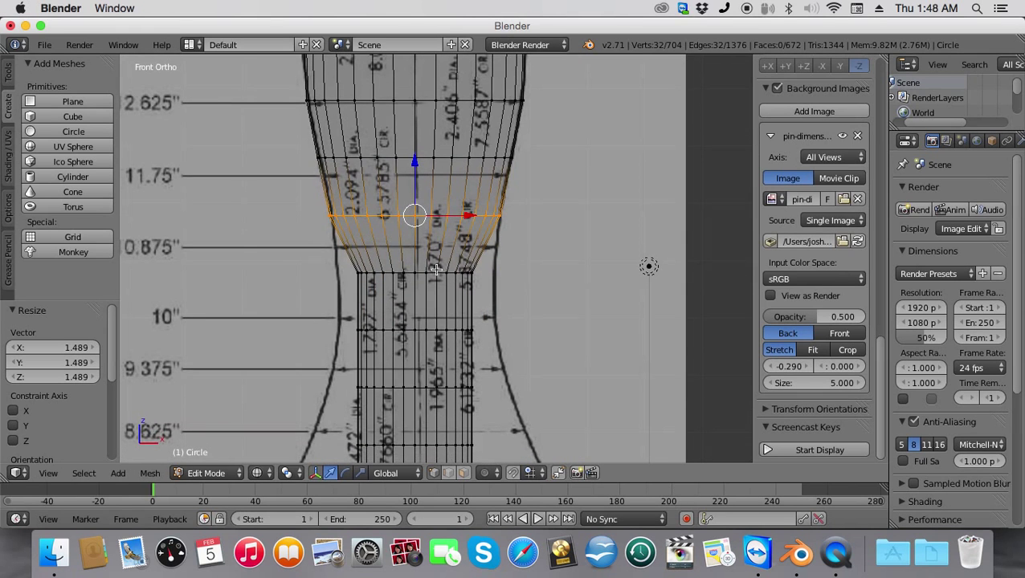
pyautogui.keyDown('alt'); pyautogui.rightClick(420, 274); pyautogui.keyUp('alt')
pyautogui.press('s')
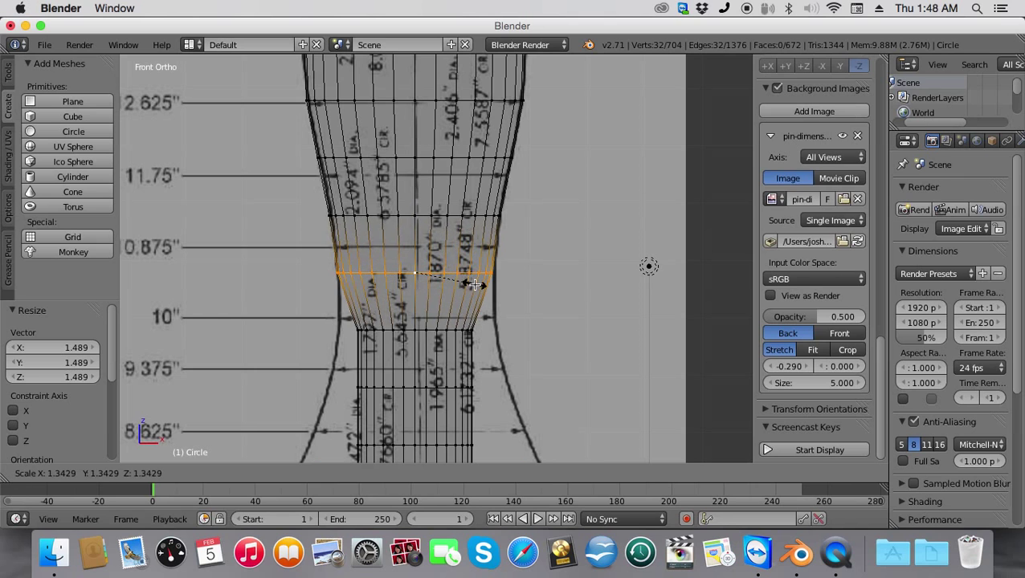
pyautogui.click(475, 284)
pyautogui.keyDown('alt'); pyautogui.click(419, 331); pyautogui.keyUp('alt')
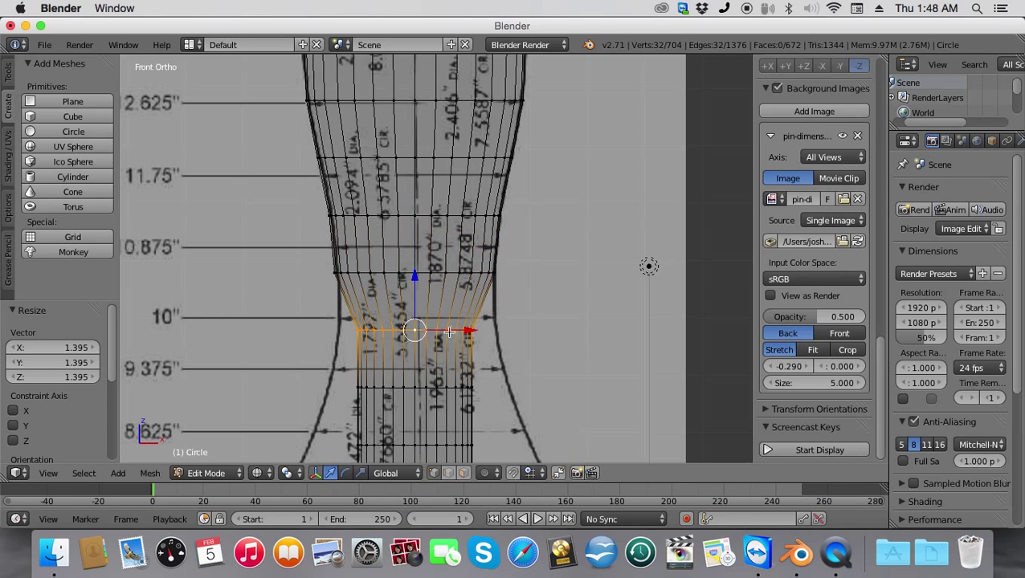
pyautogui.press('s')
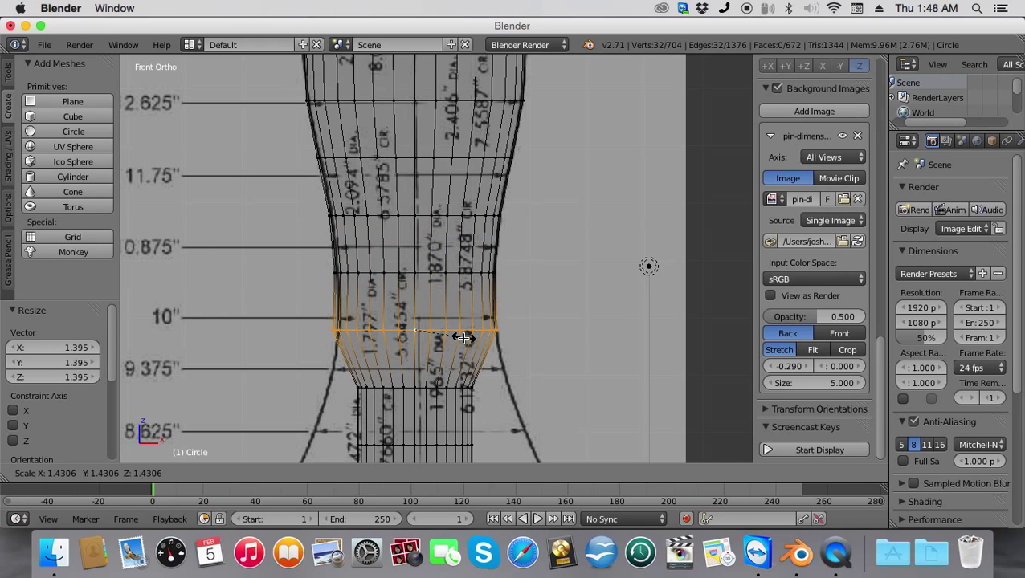
pyautogui.click(464, 337)
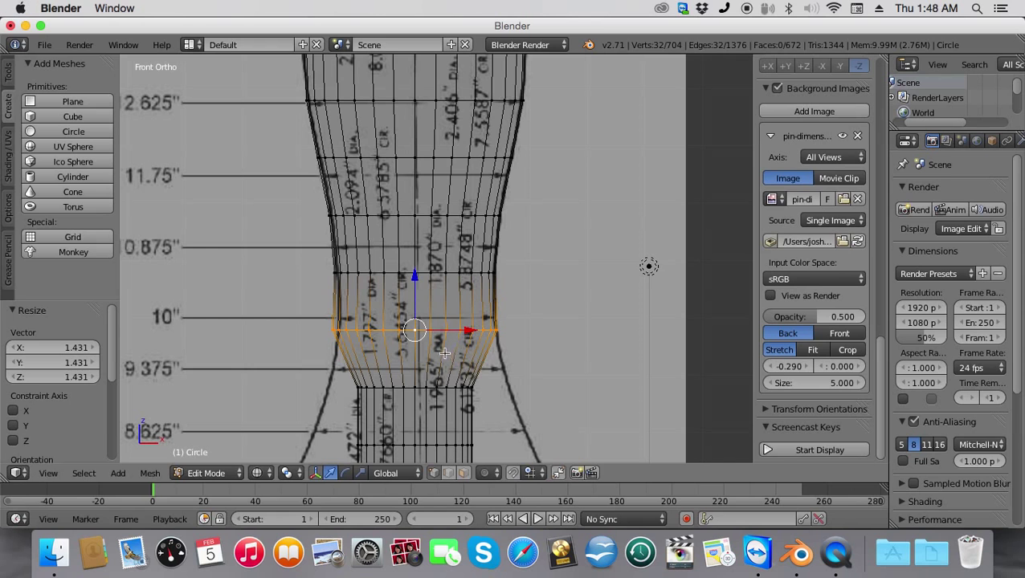
# Scale the edge loops just below the 9.375" and 8.625" lines by about 1.632 and 2.026 to follow the widening outline
pyautogui.keyDown('alt'); pyautogui.rightClick(419, 386); pyautogui.keyUp('alt')
pyautogui.press('s')
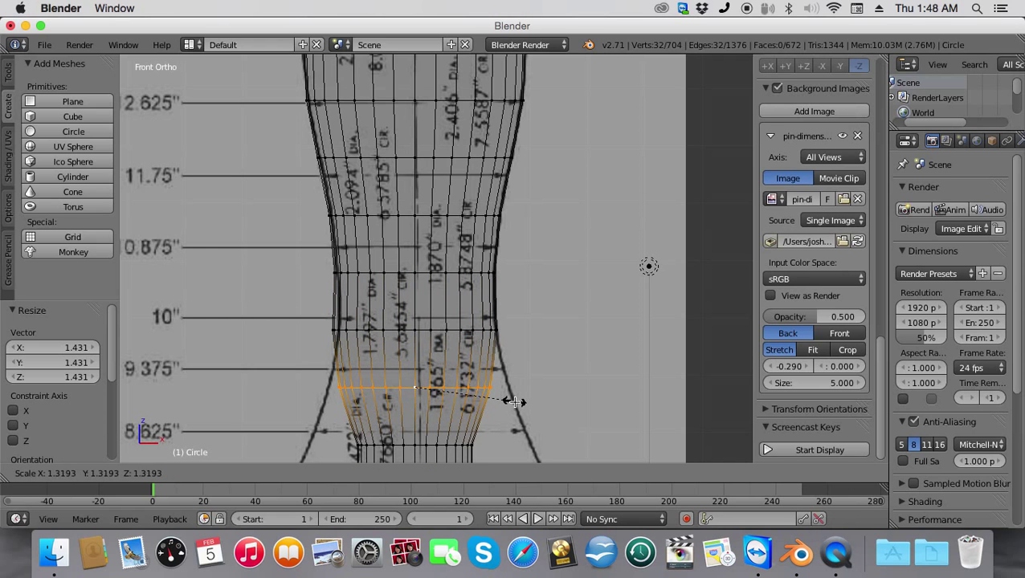
pyautogui.click(537, 400)
pyautogui.scroll(-5, 450, 219)
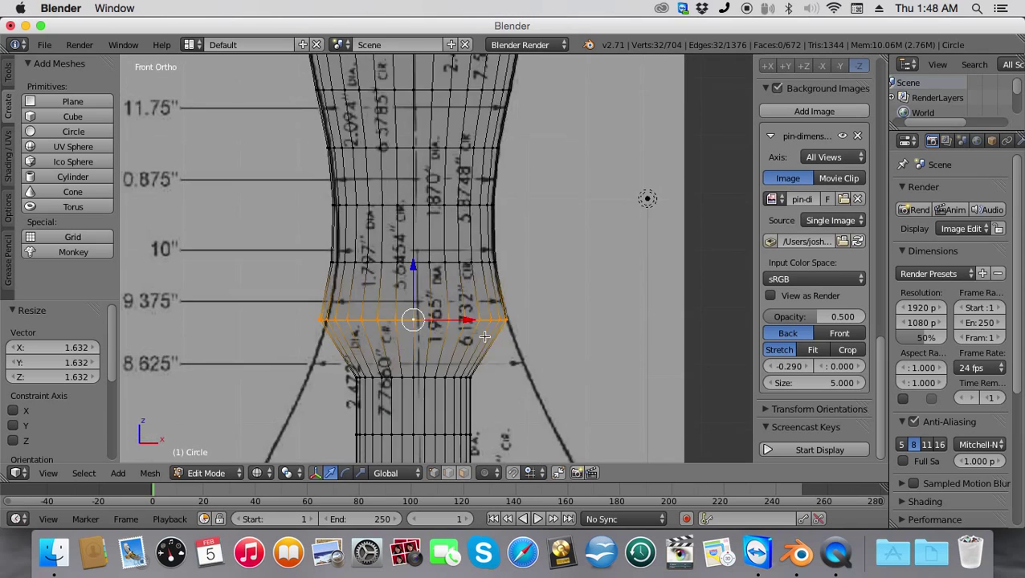
pyautogui.keyDown('alt'); pyautogui.rightClick(406, 232); pyautogui.keyUp('alt')
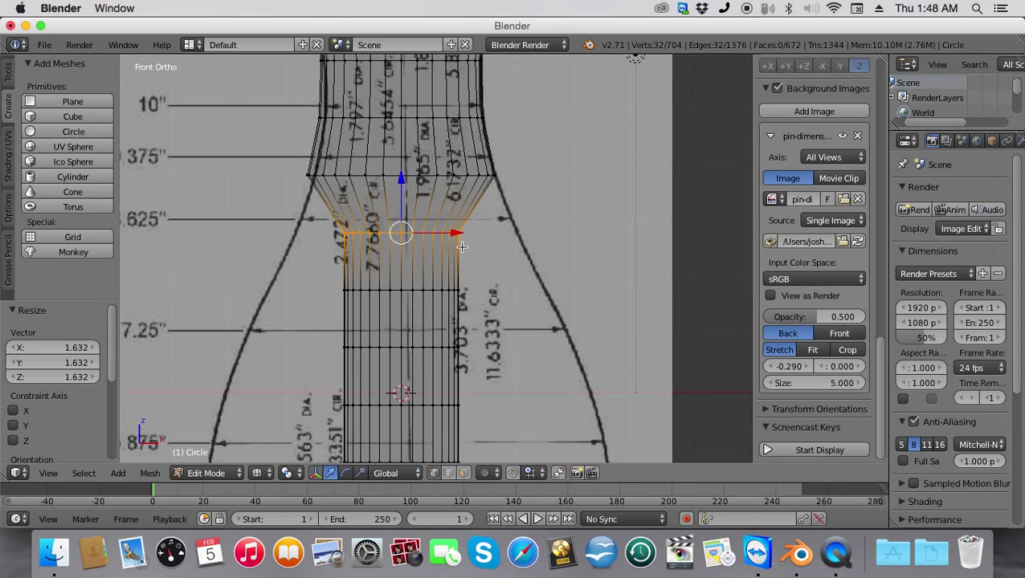
pyautogui.press('s')
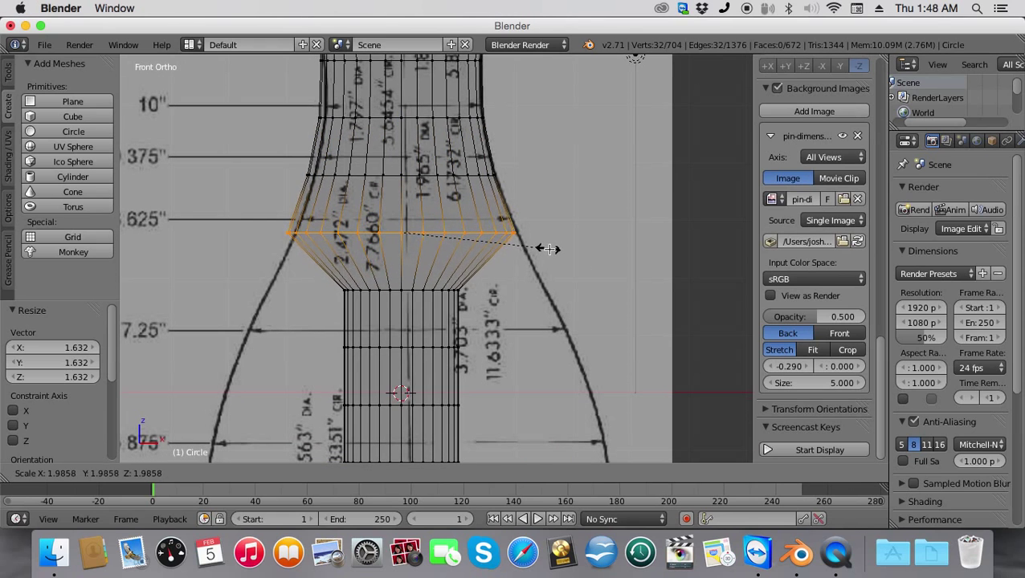
pyautogui.click(552, 249)
# Scale the edge loops just above and below the 7.25" line by about 2.486 and 2.972 to reach the pin outline
pyautogui.keyDown('alt'); pyautogui.rightClick(413, 293); pyautogui.keyUp('alt')
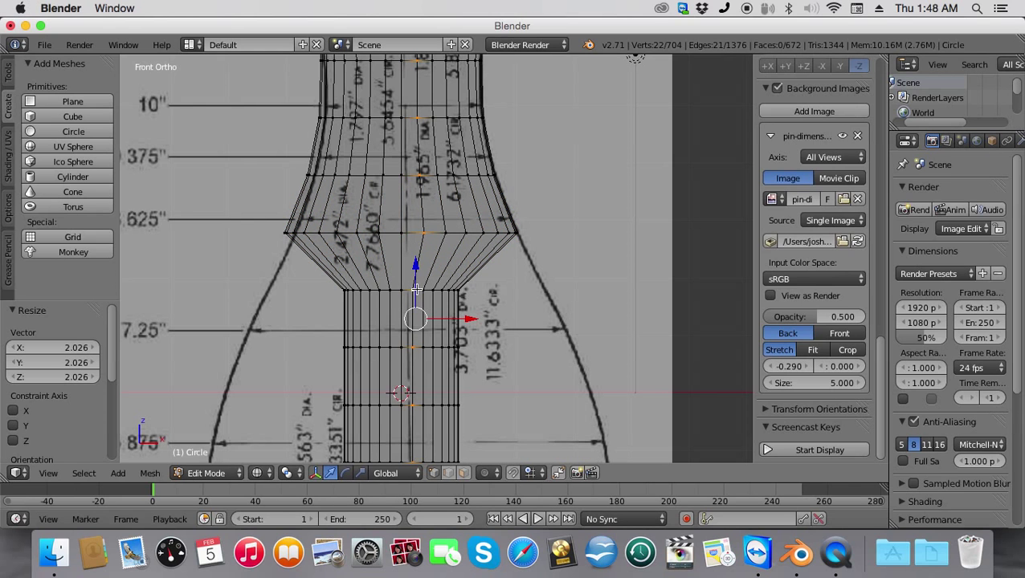
pyautogui.keyDown('alt'); pyautogui.rightClick(412, 290); pyautogui.keyUp('alt')
pyautogui.press('s')
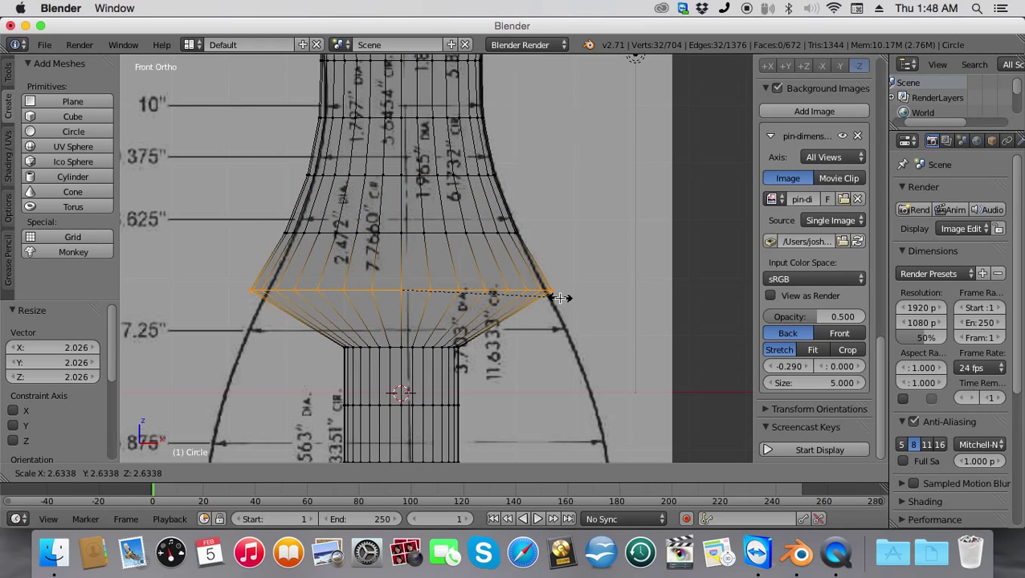
pyautogui.click(554, 294)
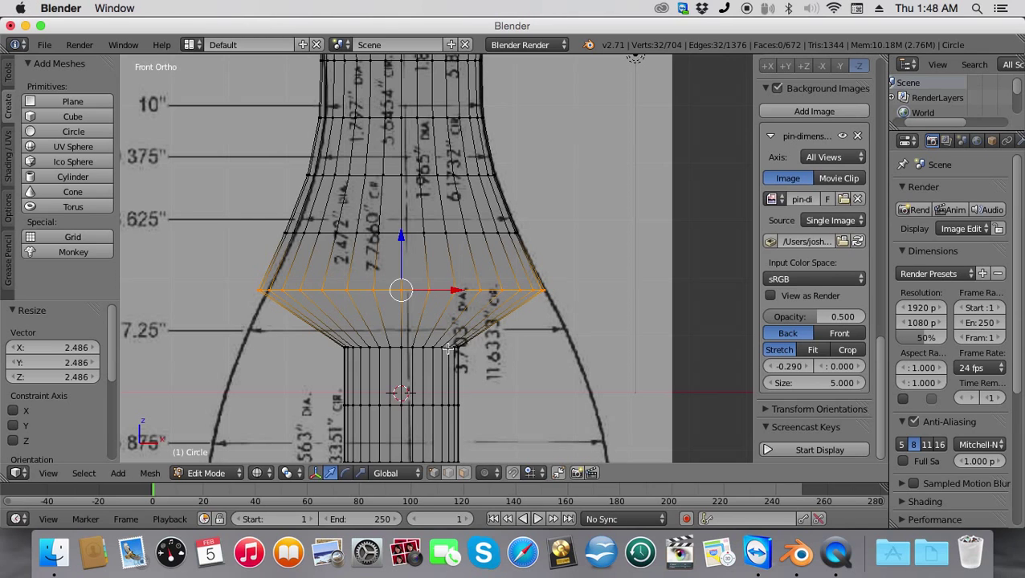
pyautogui.keyDown('alt'); pyautogui.rightClick(411, 349); pyautogui.keyUp('alt')
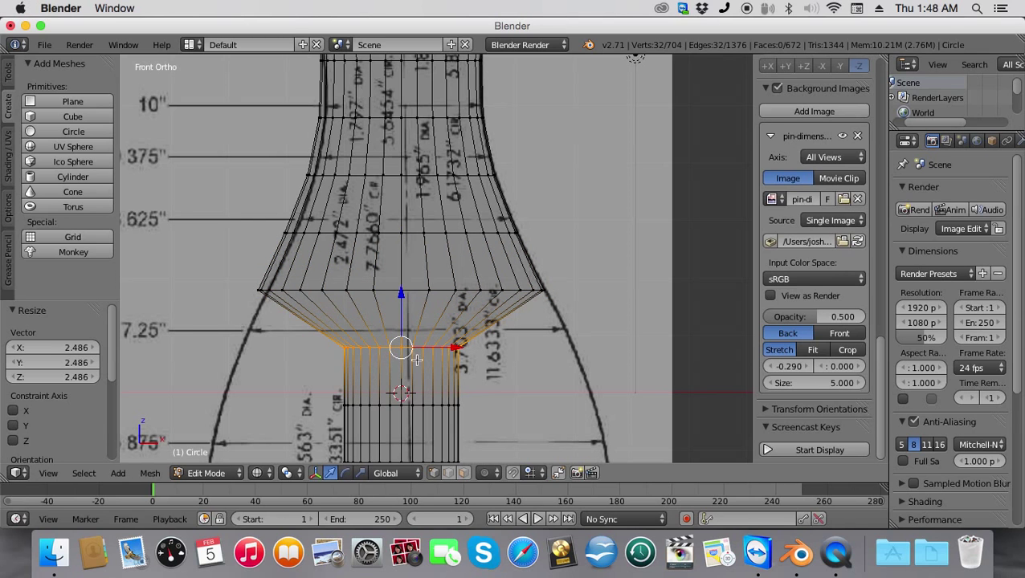
pyautogui.press('s')
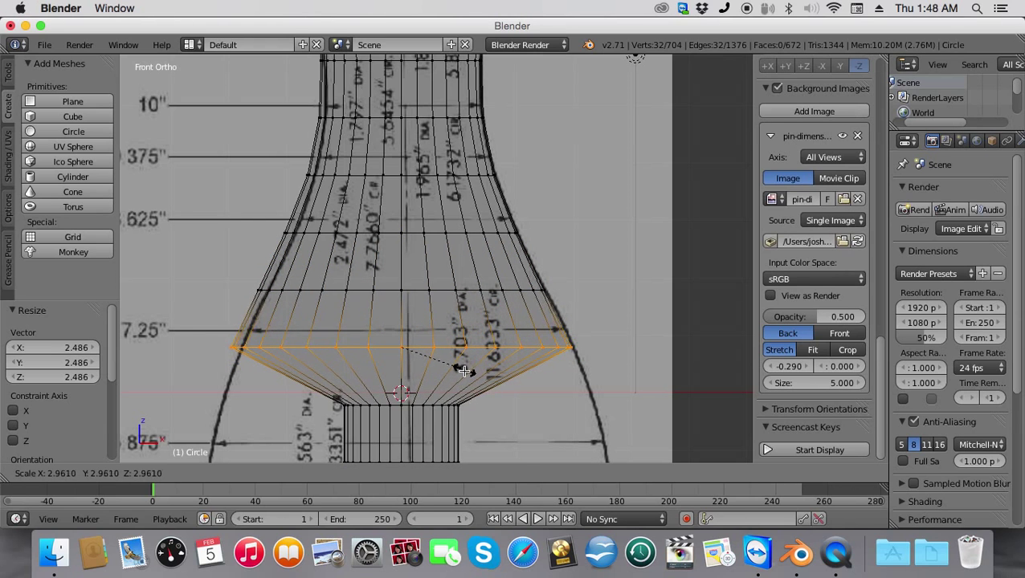
pyautogui.click(464, 370)
# Widen the edge loops just above and below the 5.875" line to the belly outline, scaling them by about 3.400 and 3.555
pyautogui.scroll(-5, 475, 386)
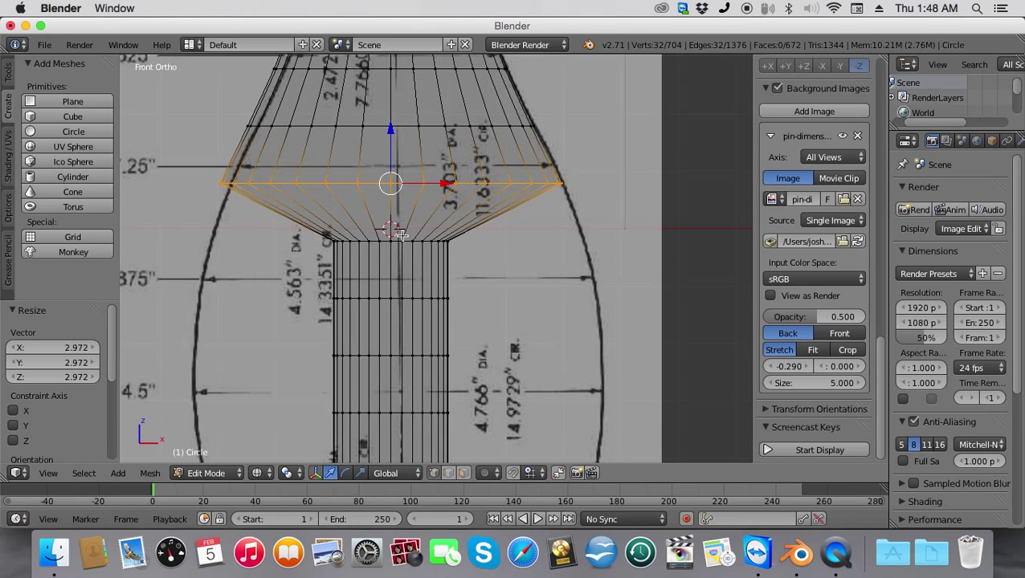
pyautogui.keyDown('alt'); pyautogui.rightClick(401, 241); pyautogui.keyUp('alt')
pyautogui.press('s')
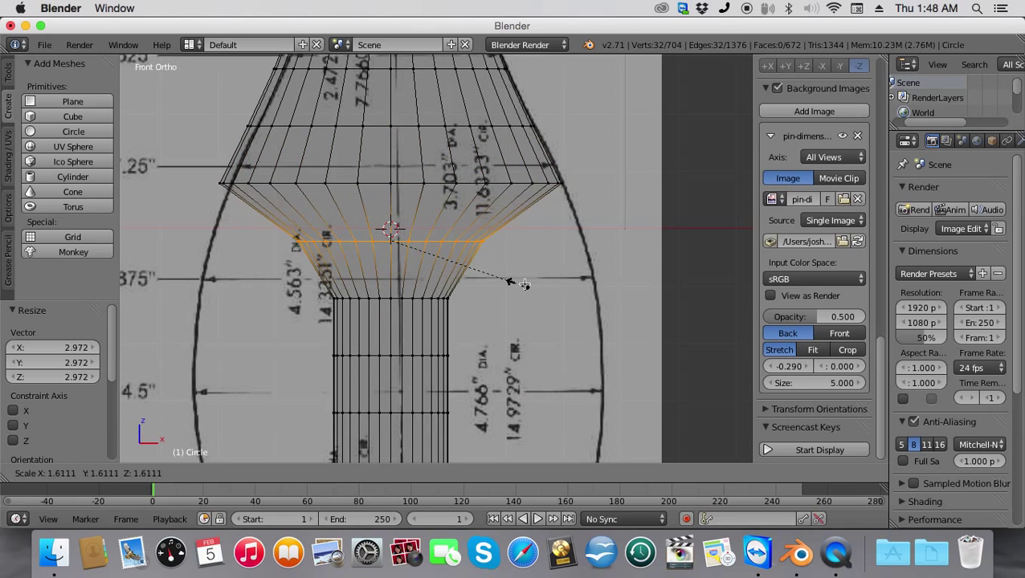
pyautogui.click(663, 299)
pyautogui.keyDown('alt'); pyautogui.rightClick(401, 299); pyautogui.keyUp('alt')
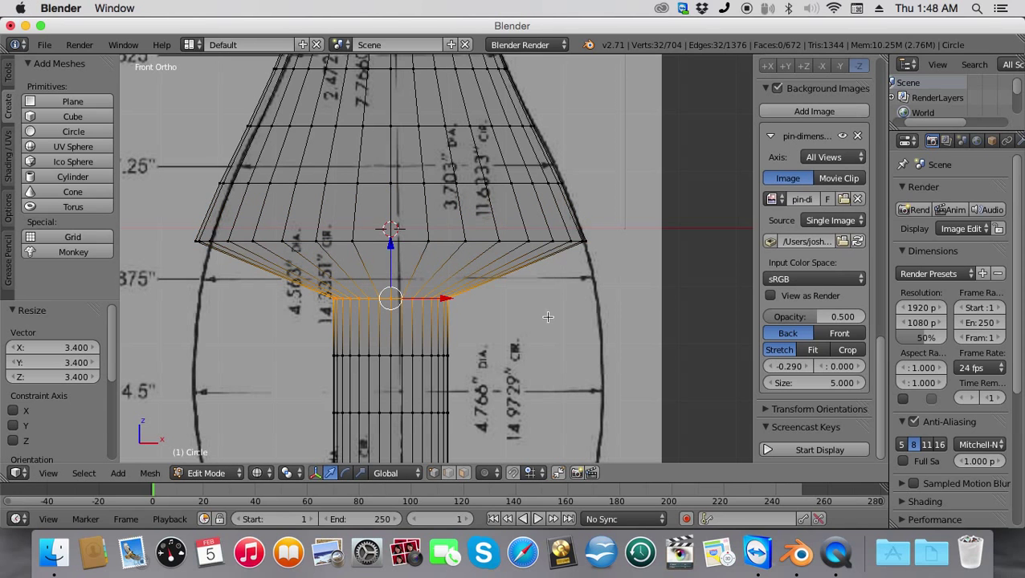
pyautogui.press('s')
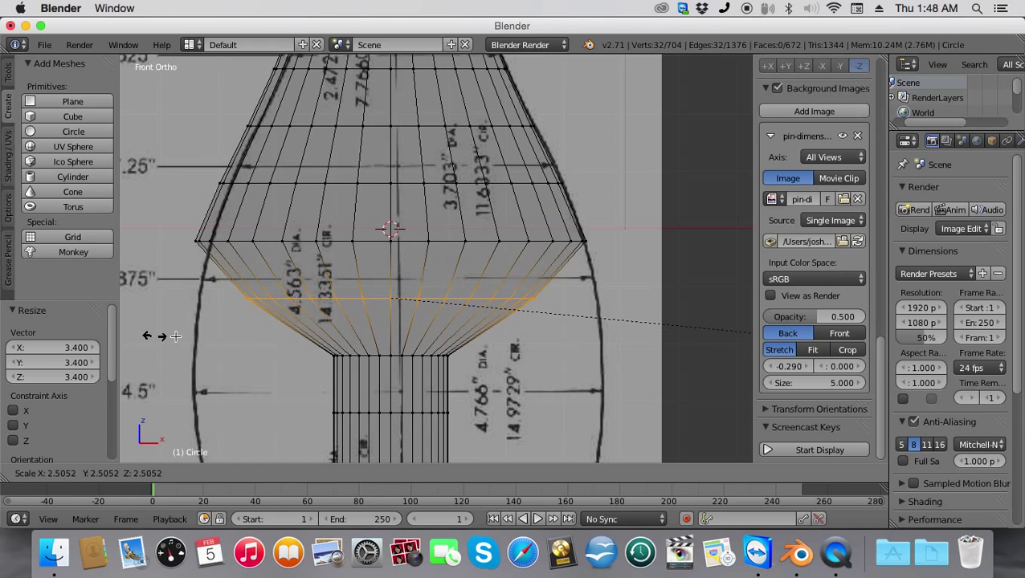
pyautogui.click(319, 339)
# Scale the edge loops just above and below the 4.5" line by about 3.665 and 3.675 to meet the belly outline
pyautogui.keyDown('shift'); pyautogui.moveTo(332, 337); pyautogui.dragTo(404, 208, button='middle'); pyautogui.keyUp('shift')
pyautogui.keyDown('alt'); pyautogui.rightClick(431, 213); pyautogui.keyUp('alt')
pyautogui.press('s')
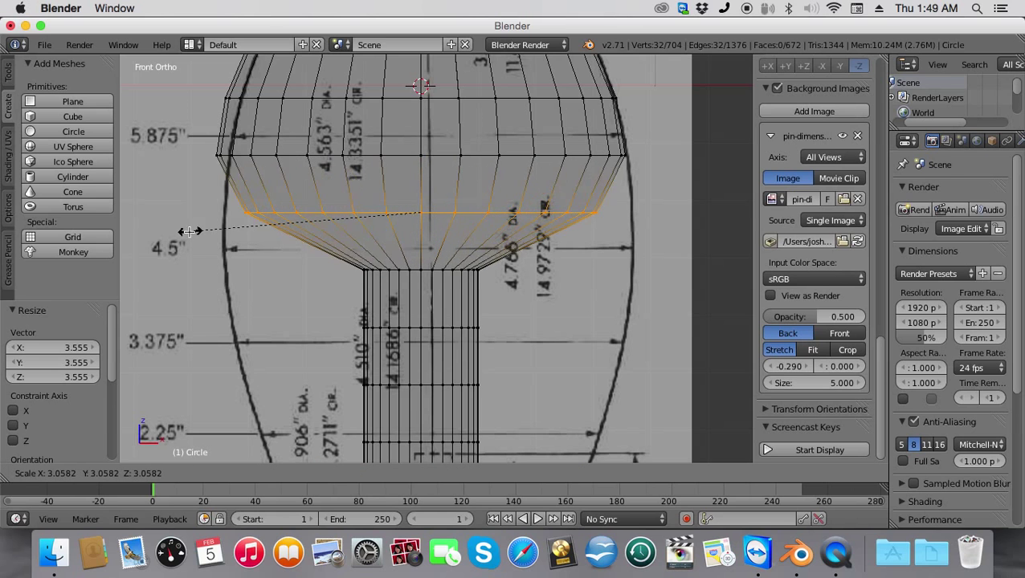
pyautogui.click(143, 214)
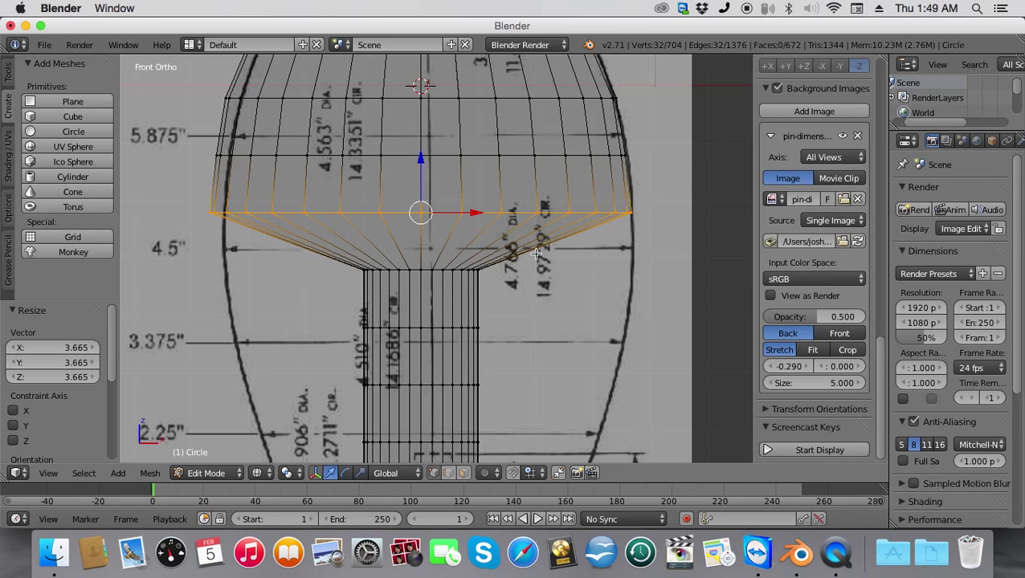
pyautogui.keyDown('alt'); pyautogui.rightClick(425, 273); pyautogui.keyUp('alt')
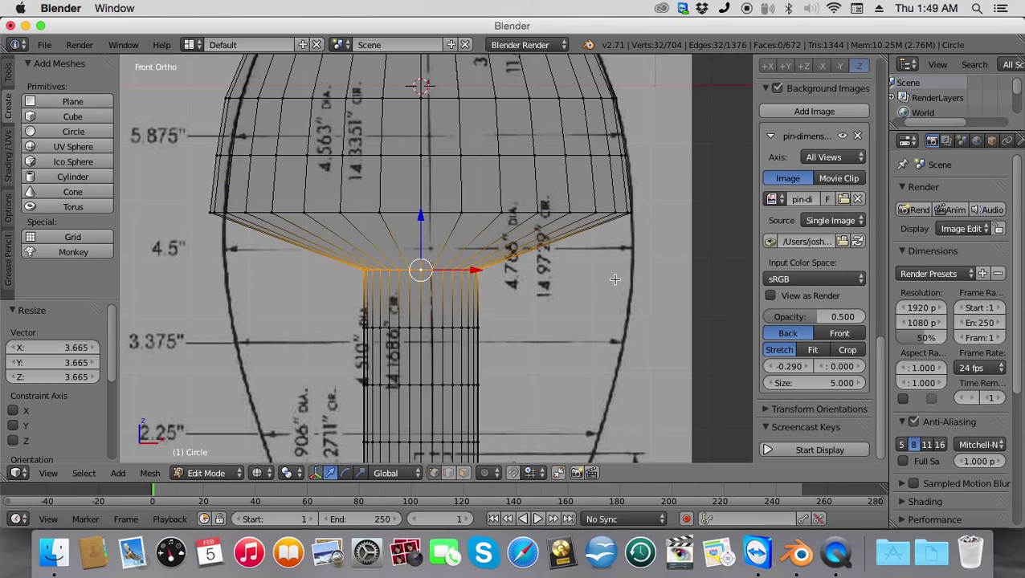
pyautogui.press('s')
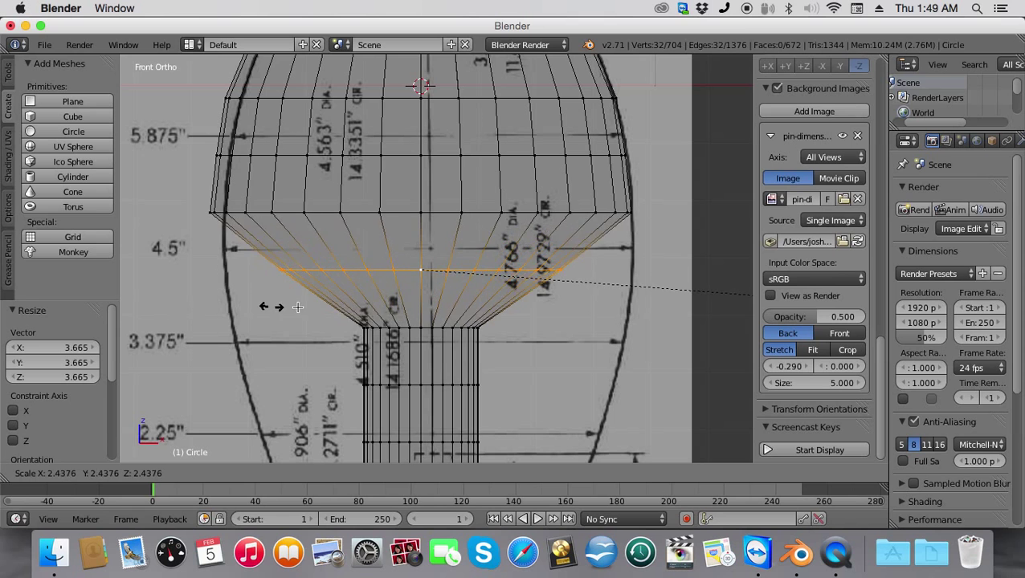
pyautogui.click(514, 303)
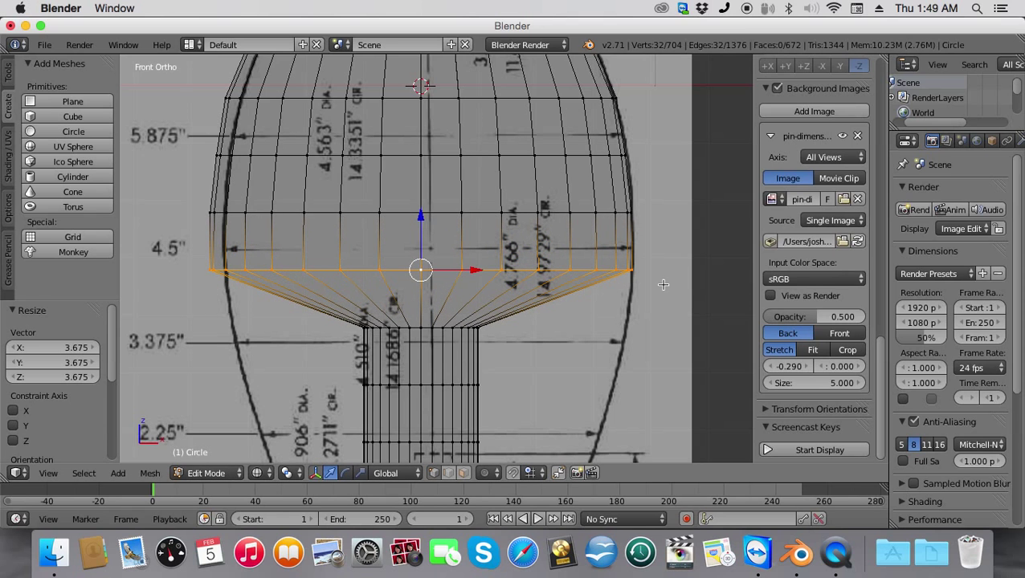
# Refine the two loops around the 4.5" line, scaling the lower by about 0.994, the upper by 0.992, and the lower again by 0.995
pyautogui.press('s')
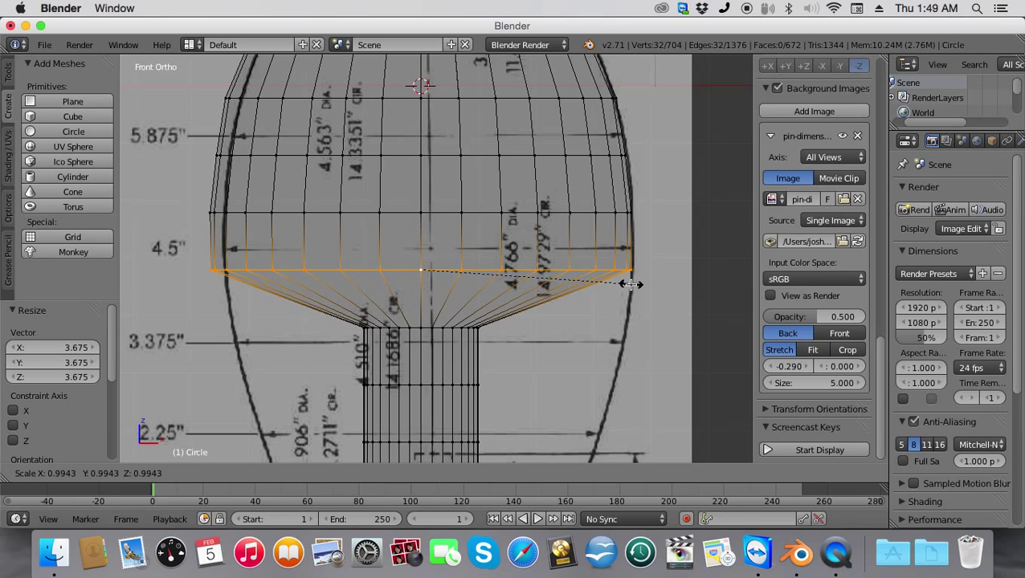
pyautogui.click(633, 283)
pyautogui.keyDown('alt'); pyautogui.rightClick(603, 213); pyautogui.keyUp('alt')
pyautogui.press('s')
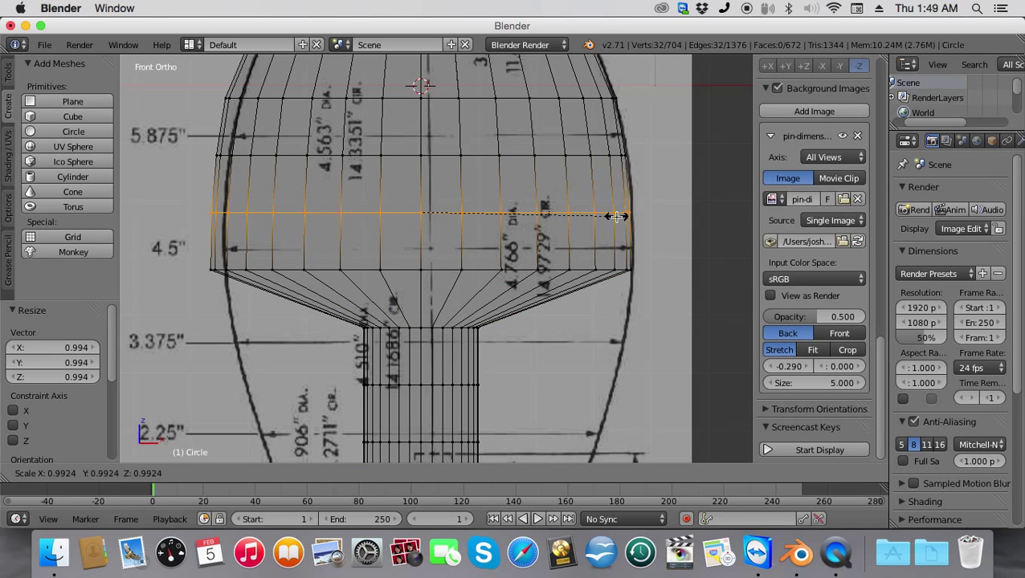
pyautogui.click(595, 248)
pyautogui.keyDown('alt'); pyautogui.rightClick(587, 272); pyautogui.keyUp('alt')
pyautogui.press('s')
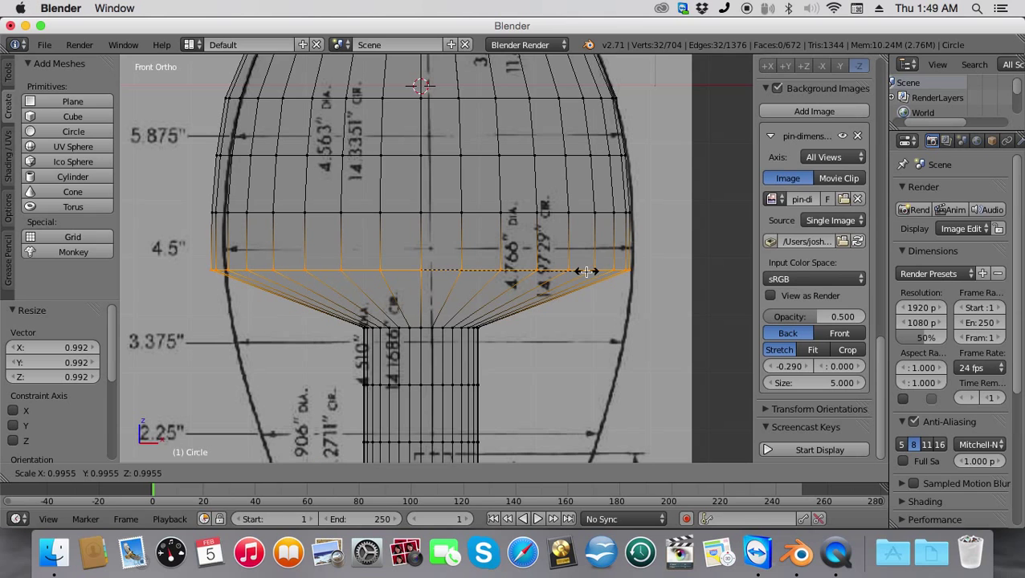
pyautogui.click(587, 271)
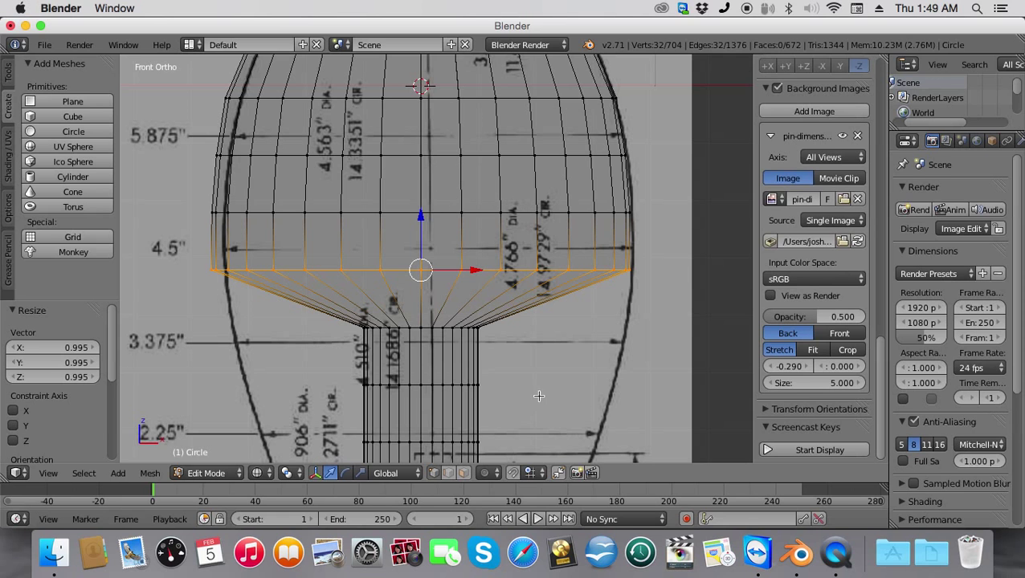
# Scale the edge loop just above the 3.375" line by about 3.555 to match the pin outline
pyautogui.keyDown('shift'); pyautogui.moveTo(489, 394); pyautogui.dragTo(489, 216, button='middle'); pyautogui.keyUp('shift')
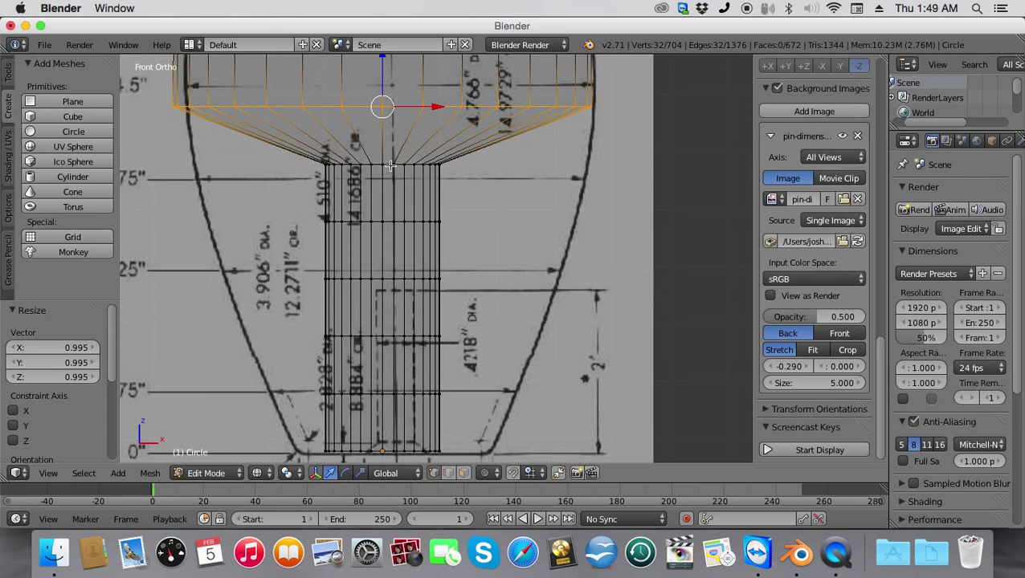
pyautogui.keyDown('alt'); pyautogui.rightClick(390, 166); pyautogui.keyUp('alt')
pyautogui.press('s')
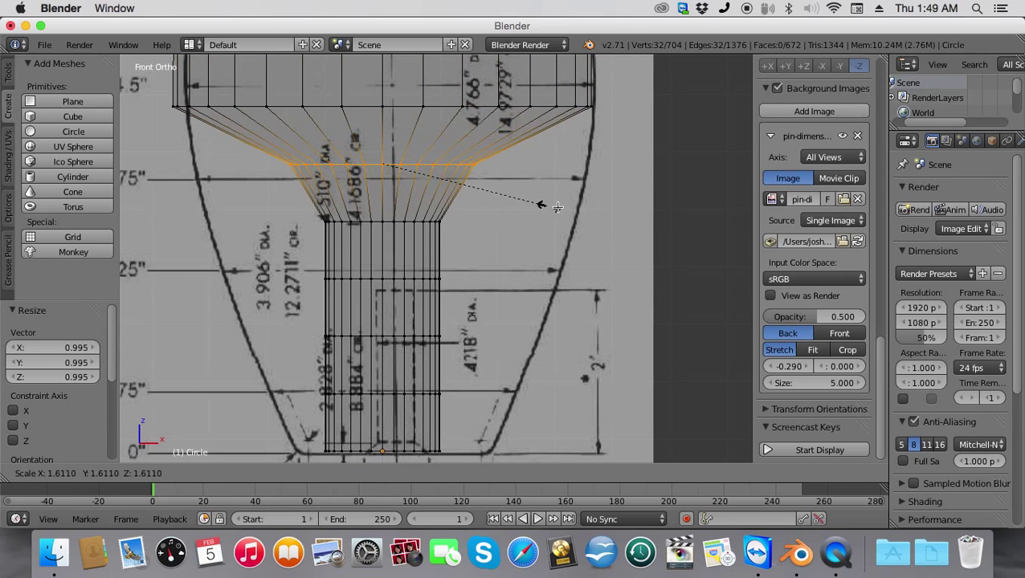
pyautogui.click(136, 211)
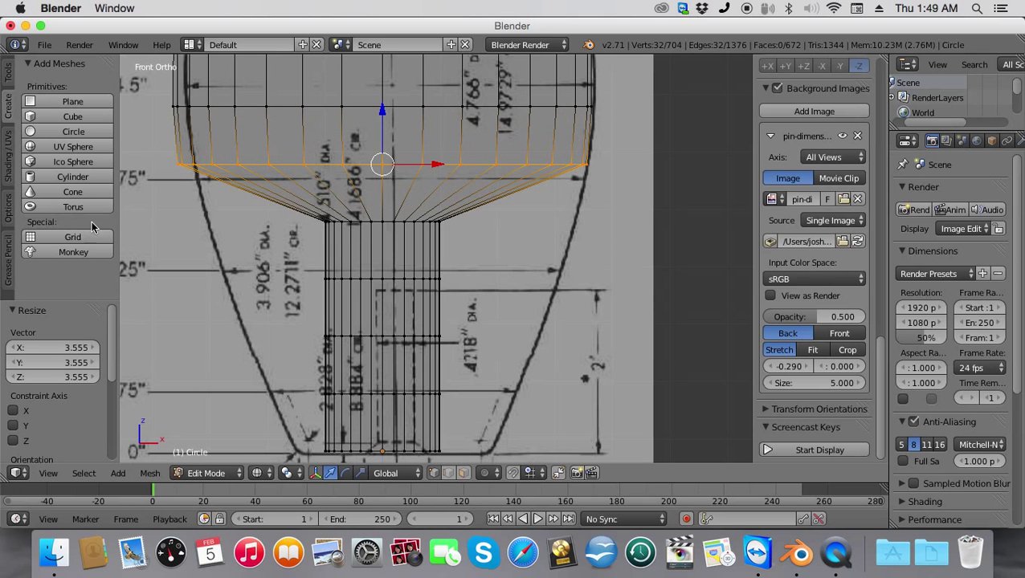
# Scale the edge loop between the 3.375" and 2.25" lines by about 3.320 and the one just below 2.25" by about 3.035 to match the outline
pyautogui.keyDown('alt'); pyautogui.rightClick(390, 219); pyautogui.keyUp('alt')
pyautogui.press('s')
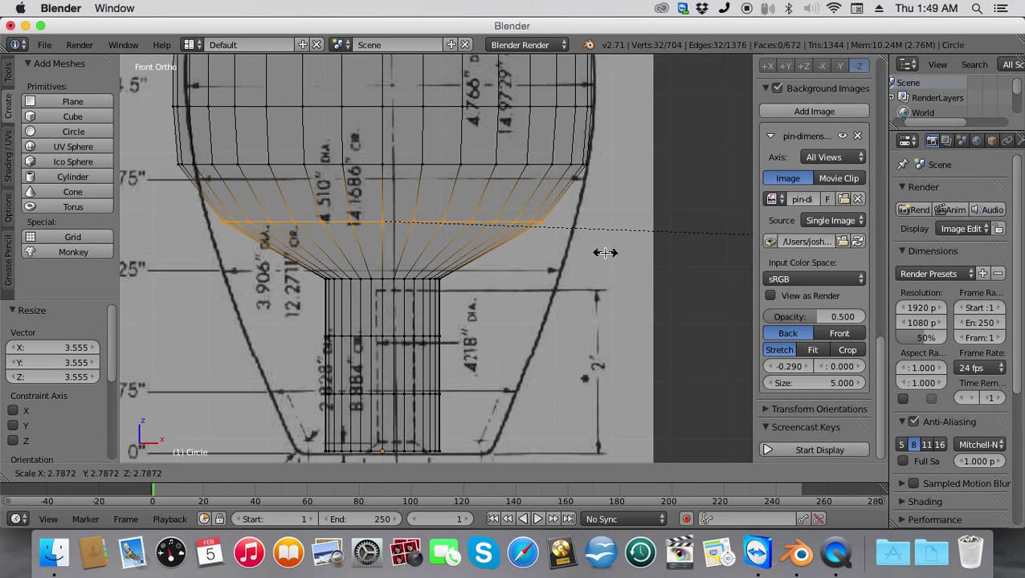
pyautogui.click(127, 262)
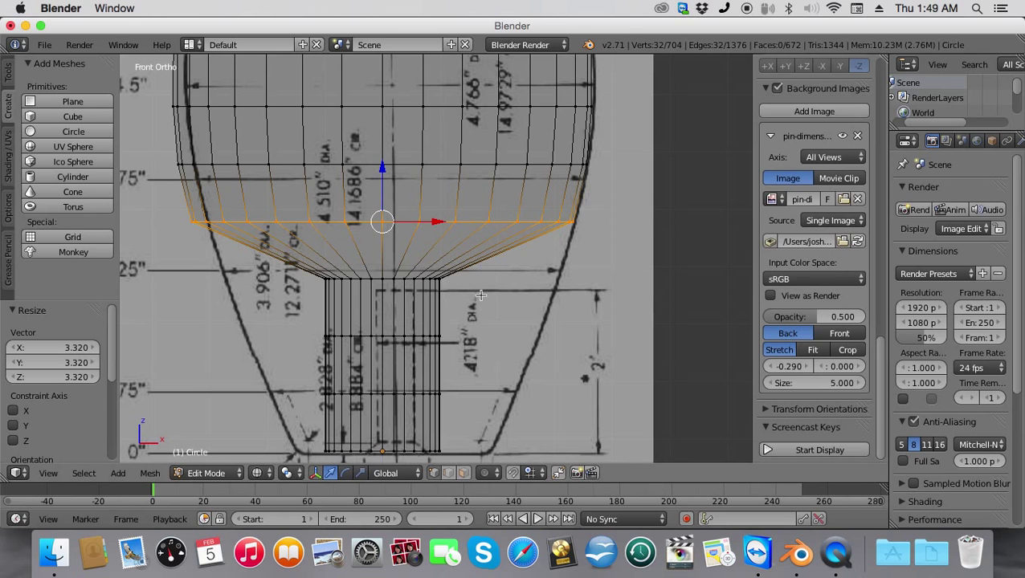
pyautogui.keyDown('alt'); pyautogui.rightClick(410, 277); pyautogui.keyUp('alt')
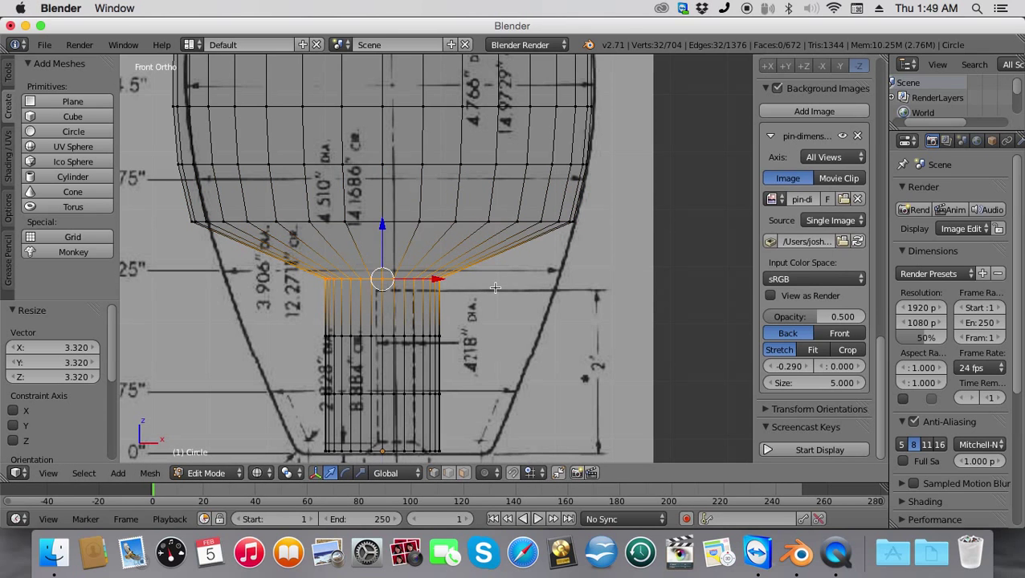
pyautogui.press('s')
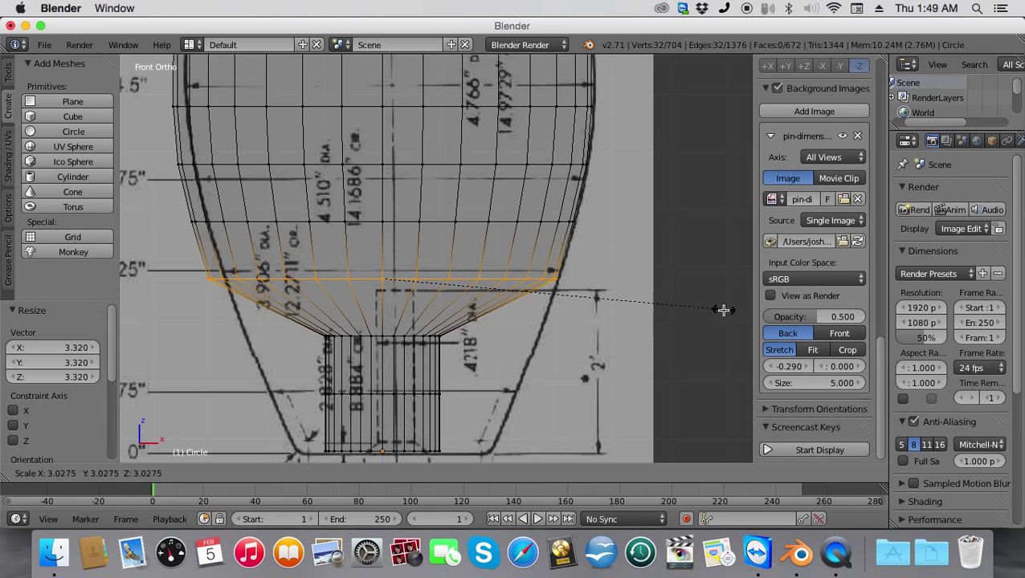
pyautogui.click(725, 309)
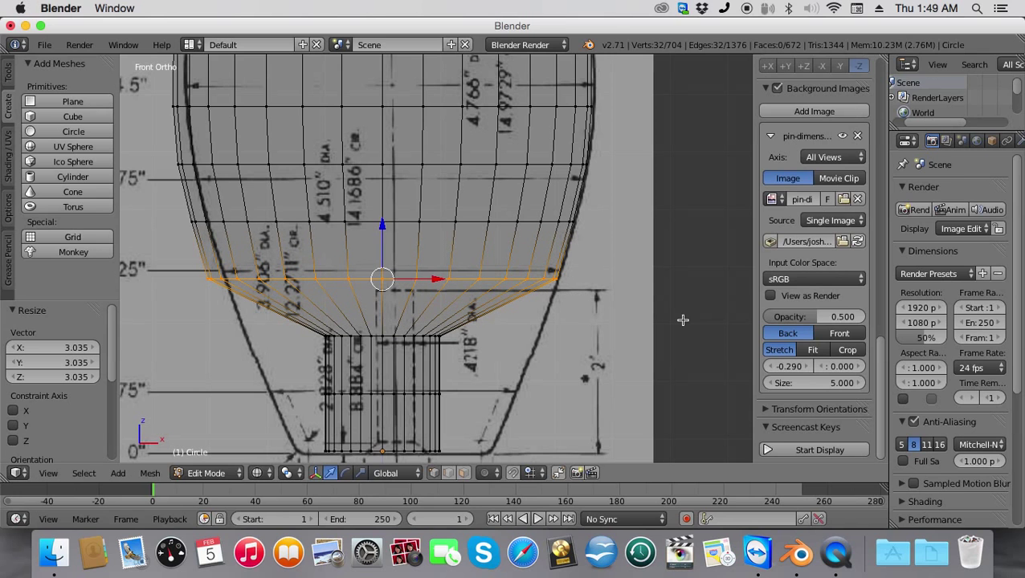
# Scale the edge loop midway between the 2.25" and 0.75" lines by about 2.689 and the one at 0.75" by about 2.304
pyautogui.keyDown('alt'); pyautogui.rightClick(408, 335); pyautogui.keyUp('alt')
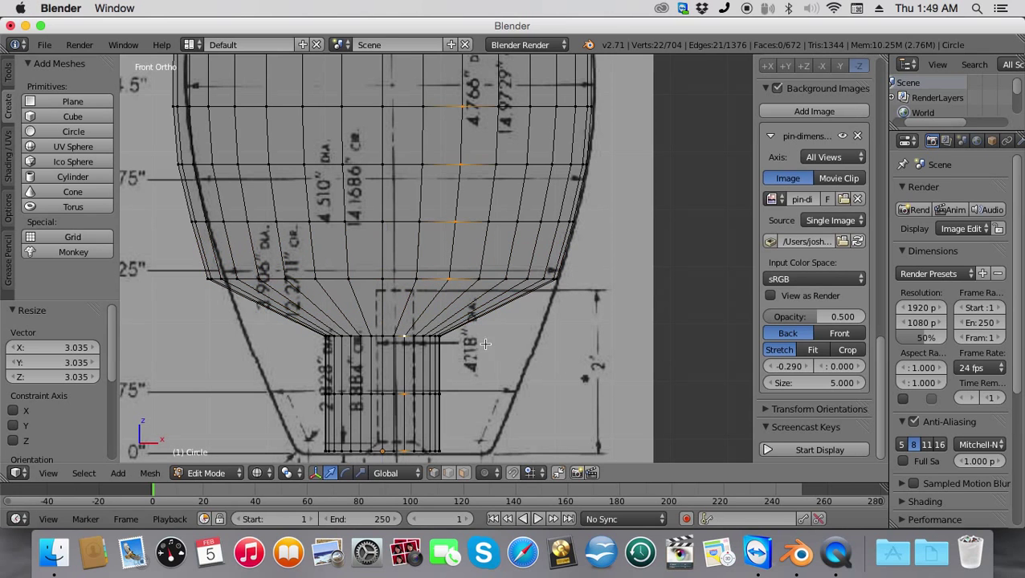
pyautogui.keyDown('alt'); pyautogui.rightClick(384, 338); pyautogui.keyUp('alt')
pyautogui.press('s')
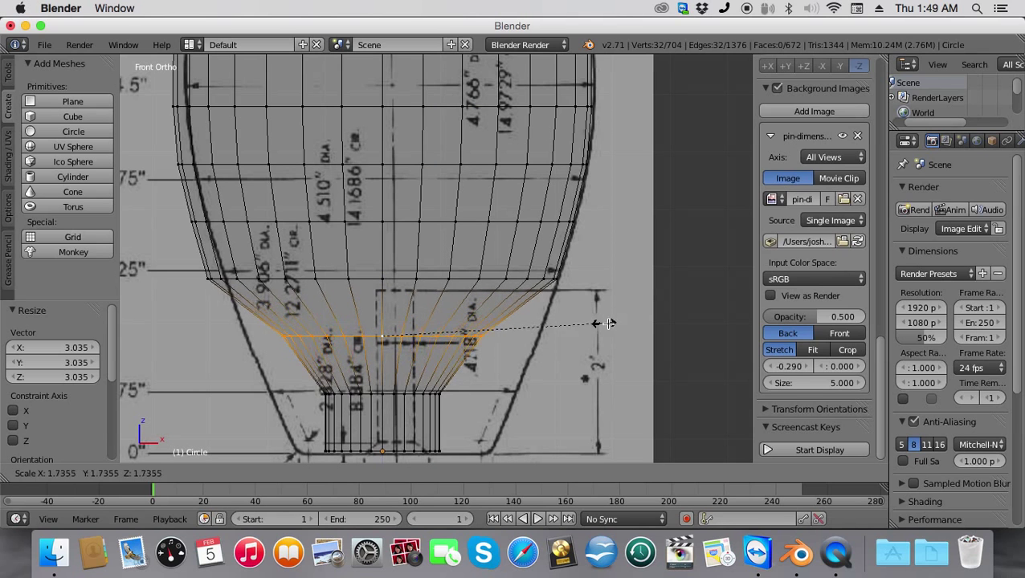
pyautogui.click(711, 339)
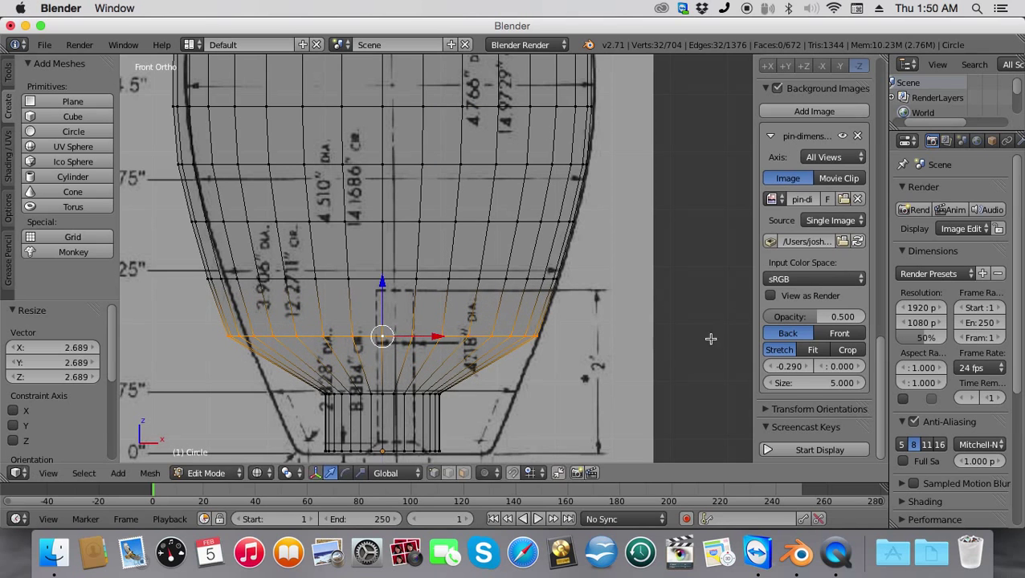
pyautogui.keyDown('alt'); pyautogui.rightClick(394, 392); pyautogui.keyUp('alt')
pyautogui.press('s')
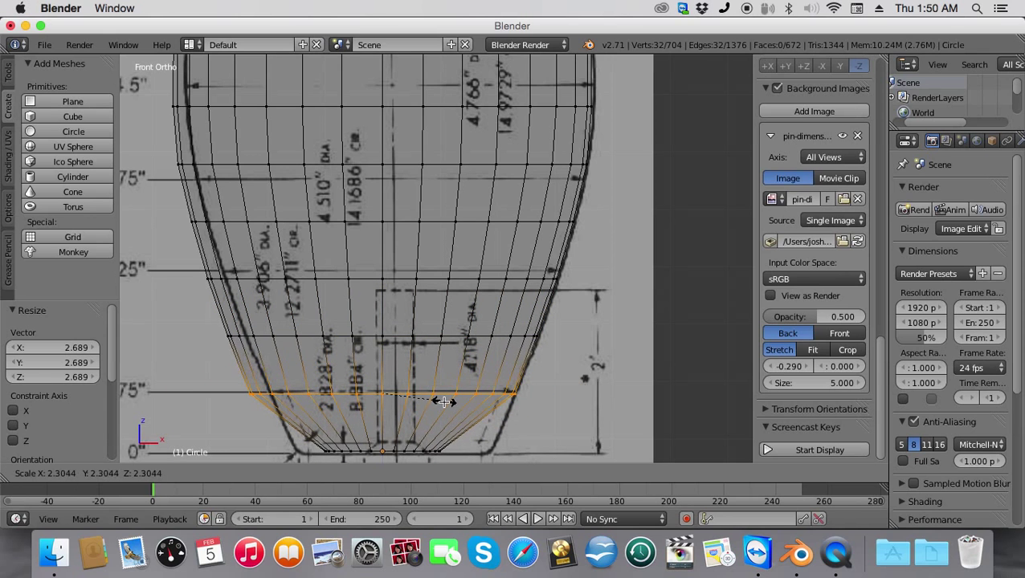
pyautogui.click(440, 404)
# Scale the base edge loop at the 0" line by about 1.864 to meet the pin's foot
pyautogui.keyDown('alt'); pyautogui.rightClick(400, 451); pyautogui.keyUp('alt')
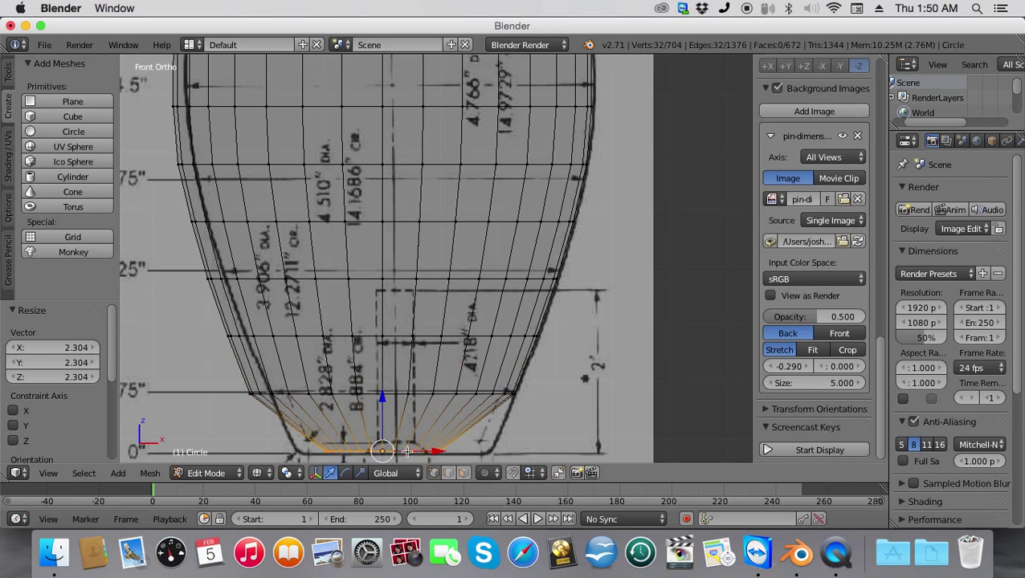
pyautogui.press('s')
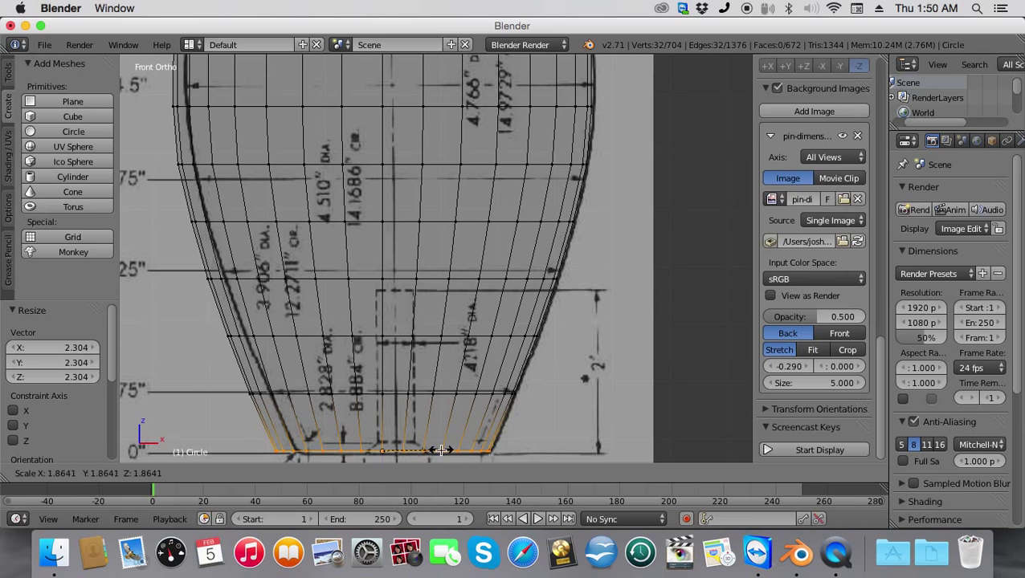
pyautogui.click(434, 450)
# Switch the viewport from wireframe to solid shading and view the whole pin from slightly above
pyautogui.scroll(-5, 402, 361)
pyautogui.scroll(-3, 371, 270)
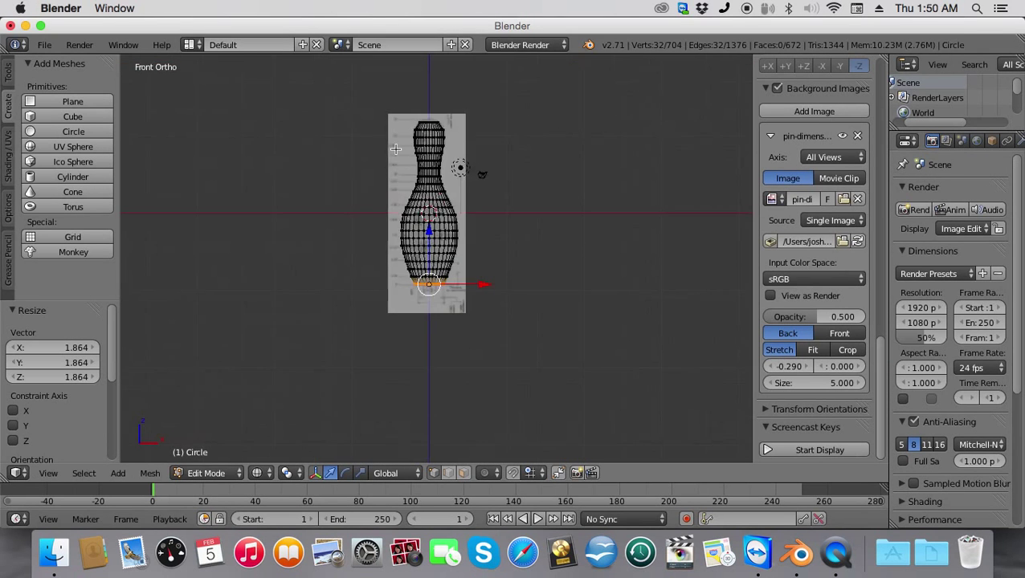
pyautogui.moveTo(395, 153); pyautogui.dragTo(395, 339, button='middle')
pyautogui.scroll(3, 408, 171)
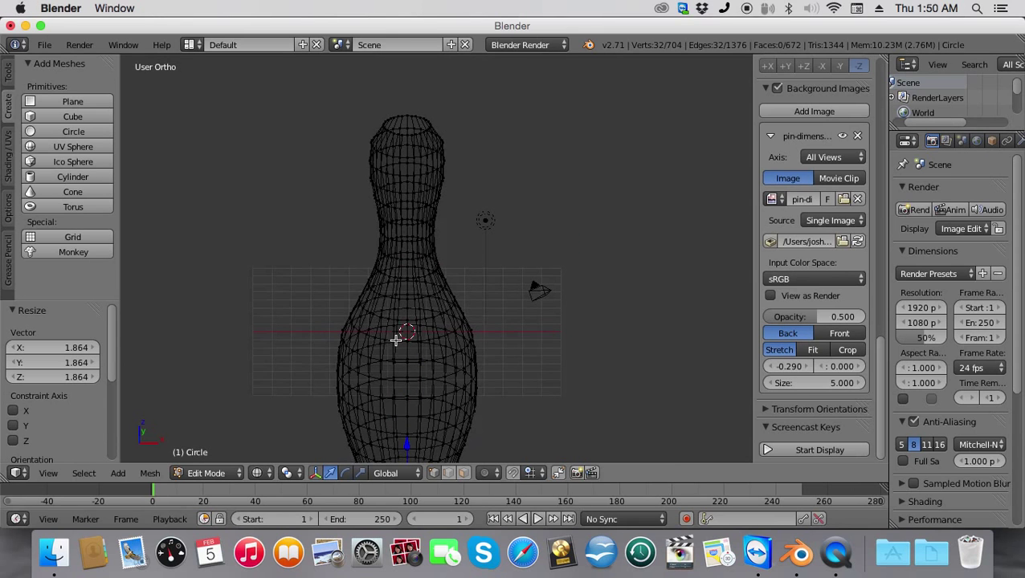
pyautogui.press('z')
pyautogui.scroll(3, 372, 233)
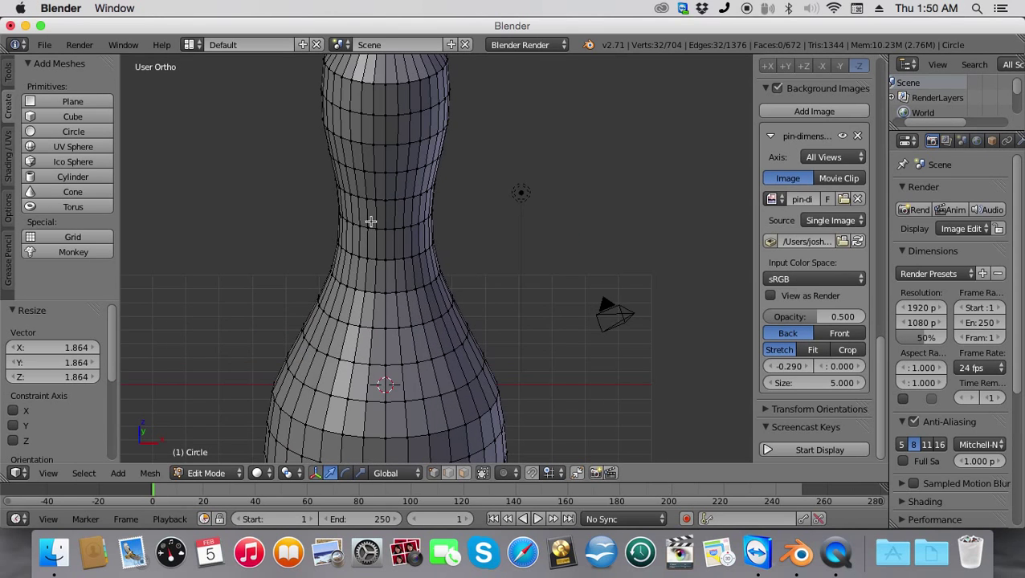
pyautogui.scroll(-1, 370, 222)
pyautogui.scroll(-4, 371, 221)
pyautogui.scroll(-1, 399, 175)
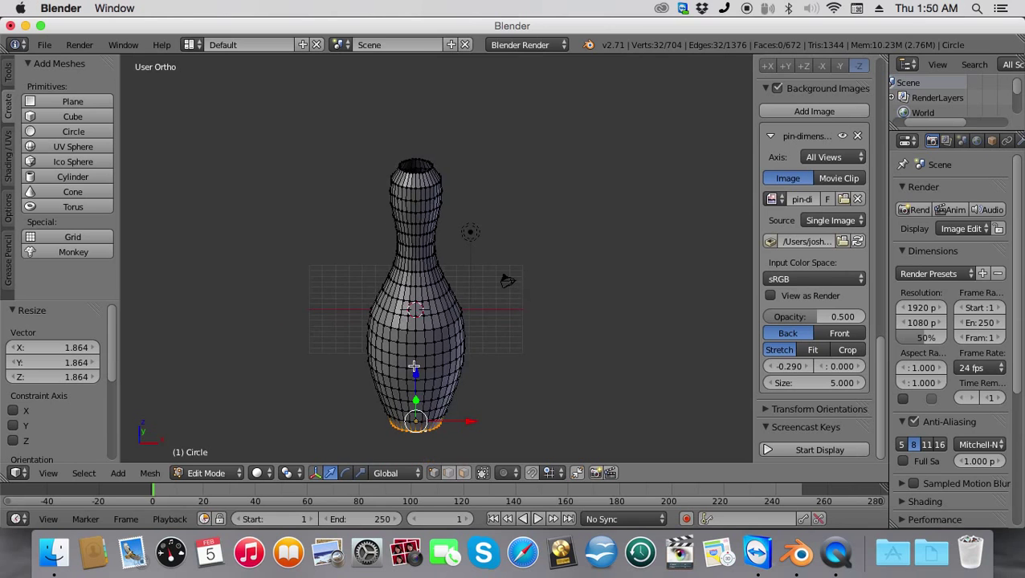
# Close the open top of the pin by filling its uppermost edge loop with a face
pyautogui.scroll(4, 364, 106)
pyautogui.keyDown('shift'); pyautogui.moveTo(359, 110); pyautogui.dragTo(350, 159, button='middle'); pyautogui.keyUp('shift')
pyautogui.scroll(1, 452, 286)
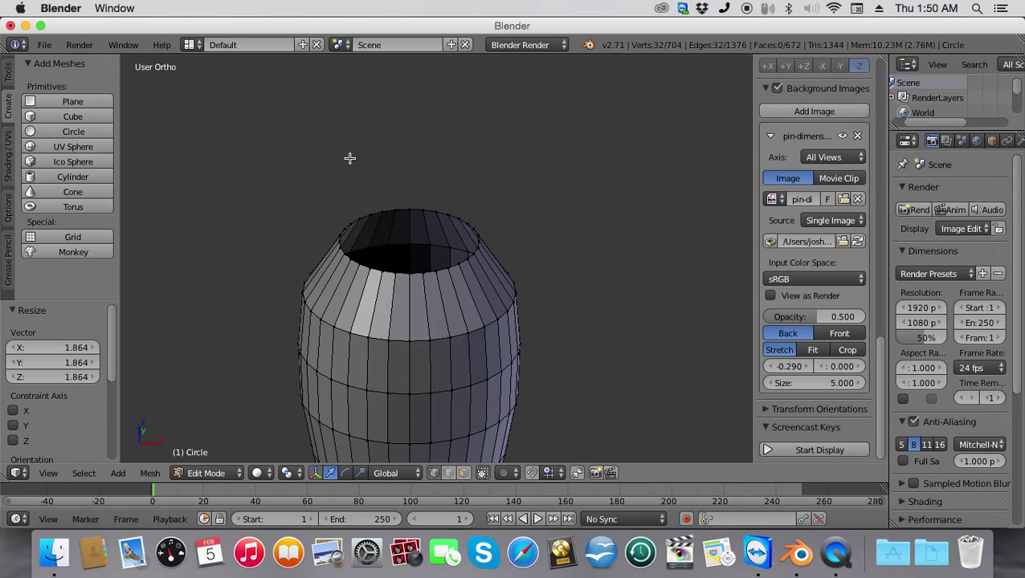
pyautogui.keyDown('alt'); pyautogui.rightClick(401, 275); pyautogui.keyUp('alt')
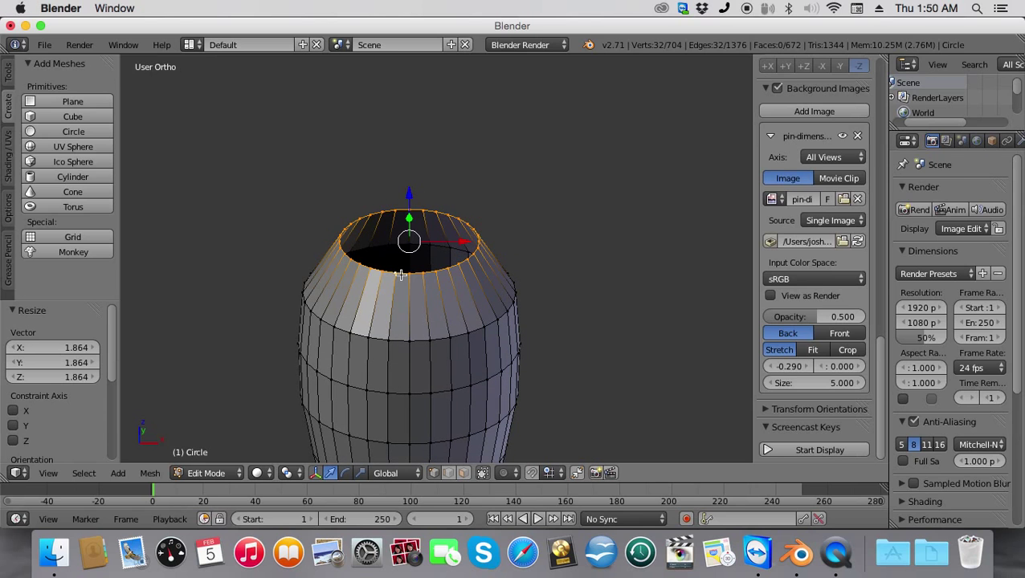
pyautogui.press('f')
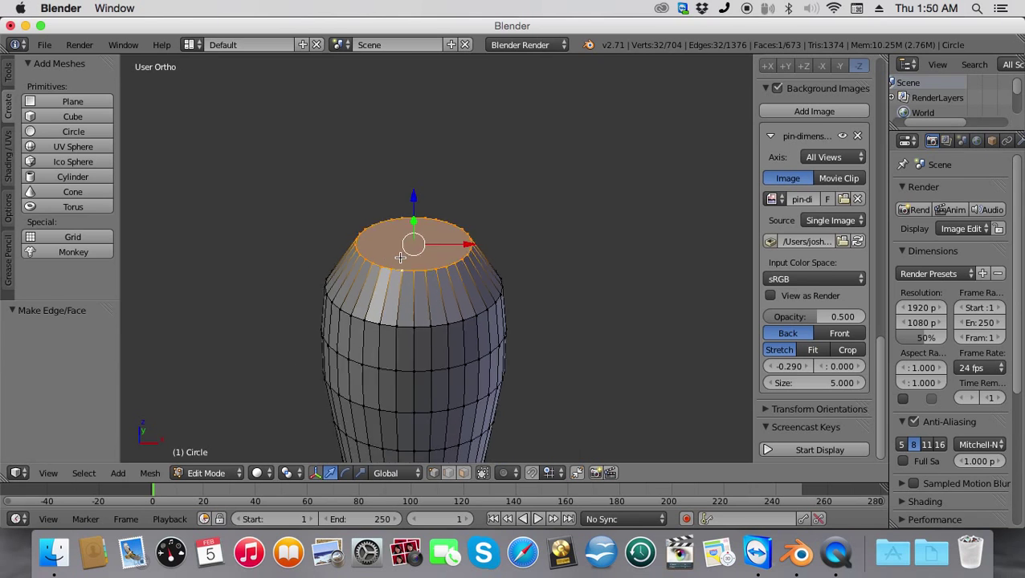
# Close the open underside of the pin by filling its base edge loop with a face
pyautogui.scroll(-4, 400, 257)
pyautogui.keyDown('shift'); pyautogui.moveTo(417, 297); pyautogui.dragTo(411, 550, button='middle'); pyautogui.keyUp('shift')
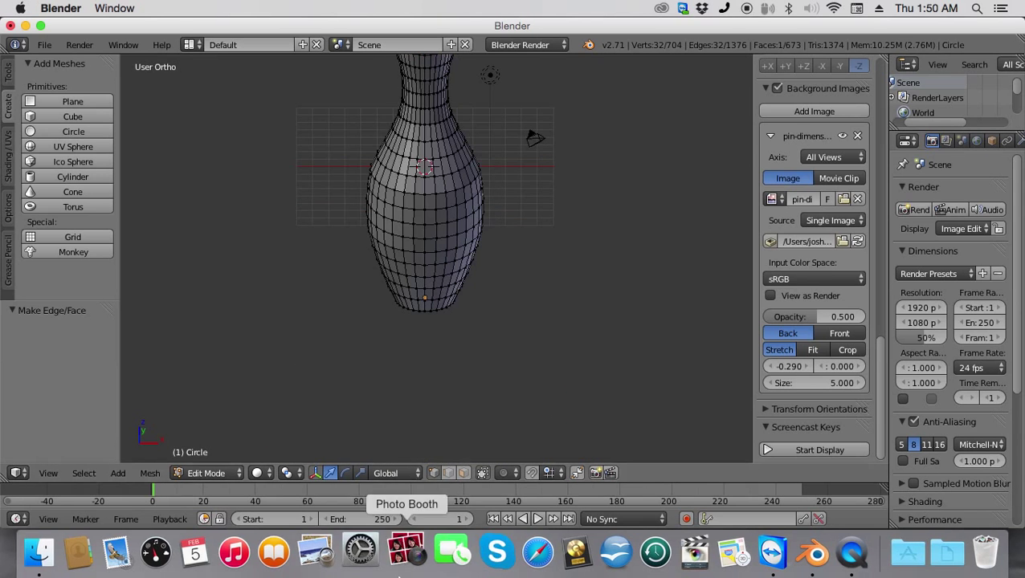
pyautogui.scroll(4, 434, 368)
pyautogui.scroll(-2, 430, 386)
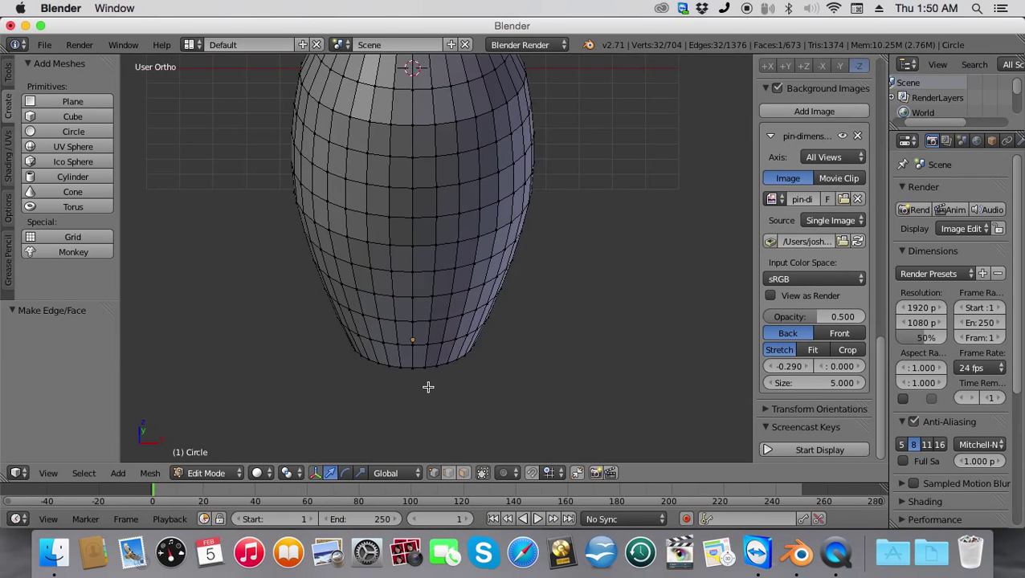
pyautogui.moveTo(414, 394); pyautogui.dragTo(411, 238, button='middle')
pyautogui.scroll(3, 410, 238)
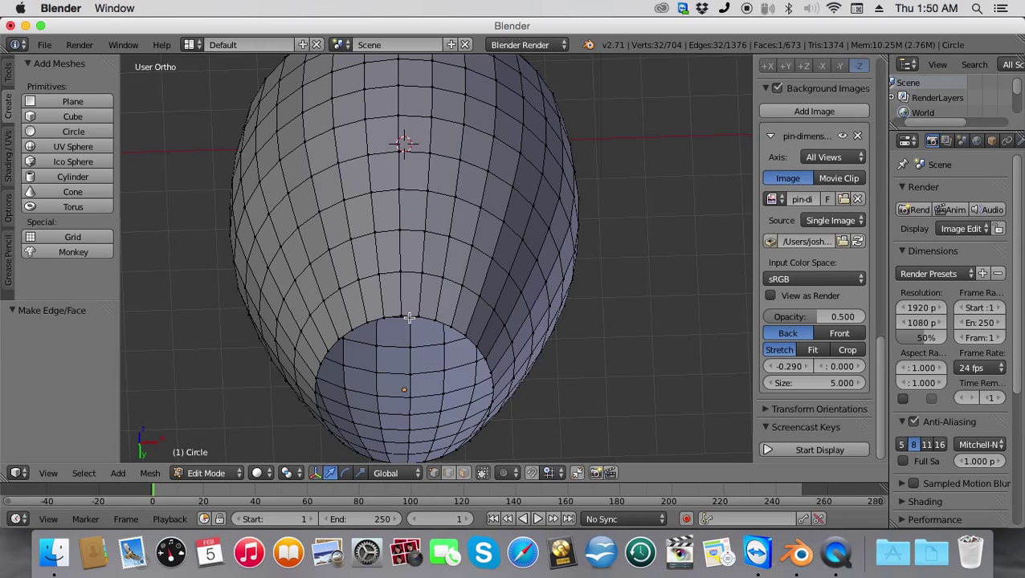
pyautogui.keyDown('alt'); pyautogui.rightClick(408, 318); pyautogui.keyUp('alt')
pyautogui.keyDown('alt'); pyautogui.rightClick(409, 318); pyautogui.keyUp('alt')
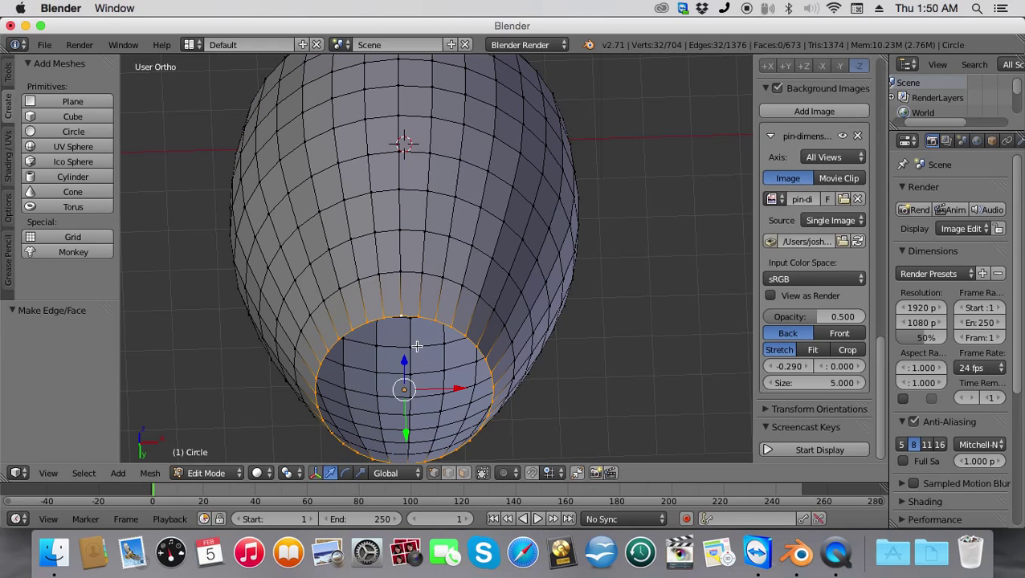
pyautogui.press('f')
pyautogui.scroll(-2, 415, 347)
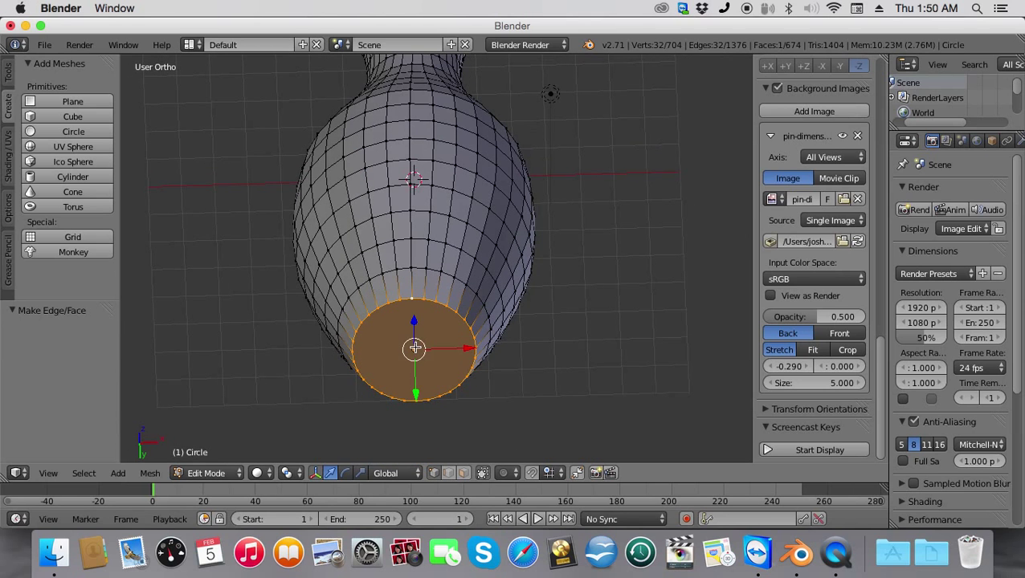
# Return to the front view with the pin's head and neck framed, and switch the render engine to Cycles Render
pyautogui.press('KP_1')
pyautogui.scroll(-7, 389, 326)
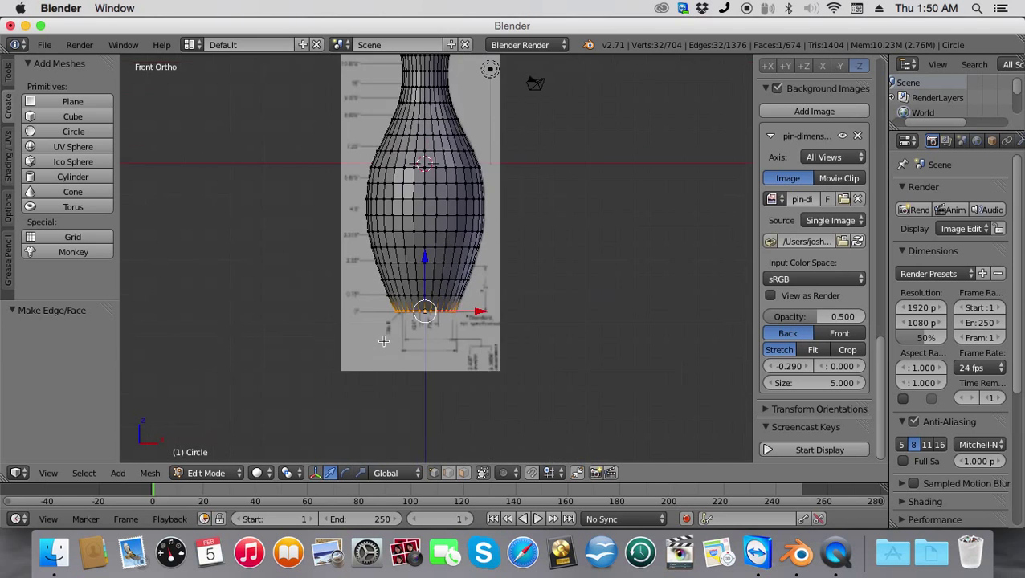
pyautogui.keyDown('shift'); pyautogui.moveTo(390, 212); pyautogui.dragTo(389, 314, button='middle'); pyautogui.keyUp('shift')
pyautogui.scroll(1, 385, 382)
pyautogui.scroll(6, 384, 382)
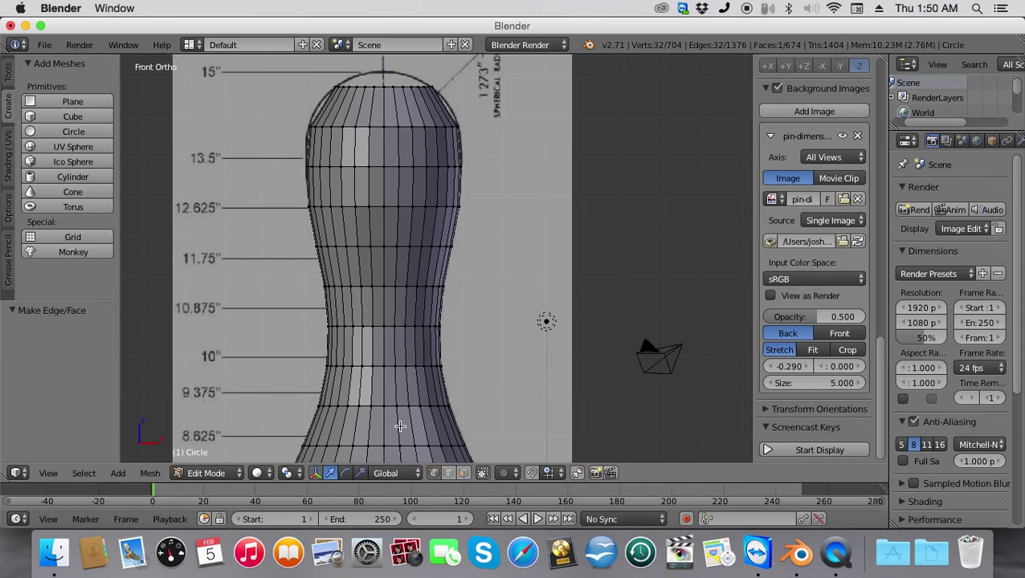
pyautogui.click(520, 46)
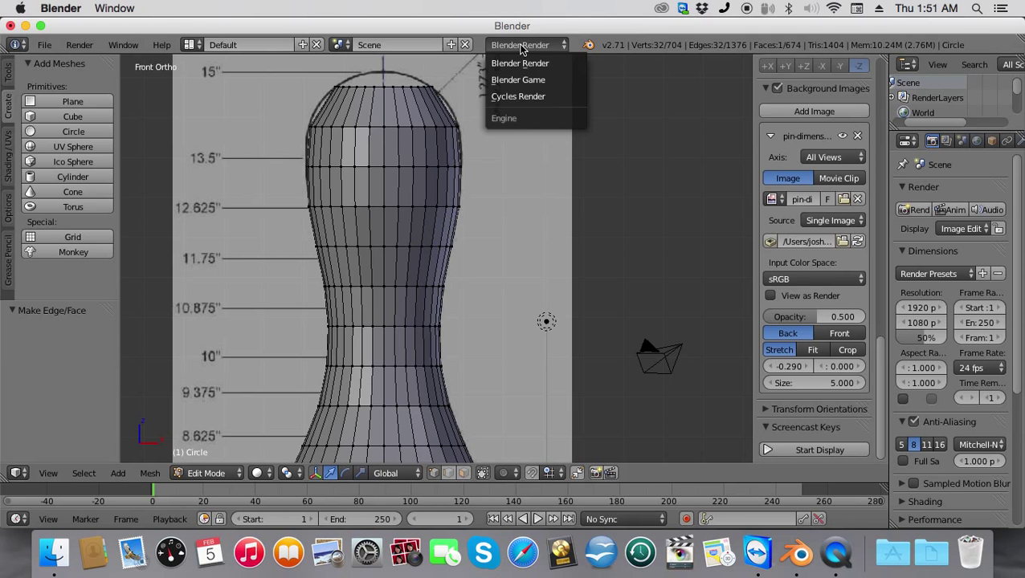
pyautogui.click(521, 96)
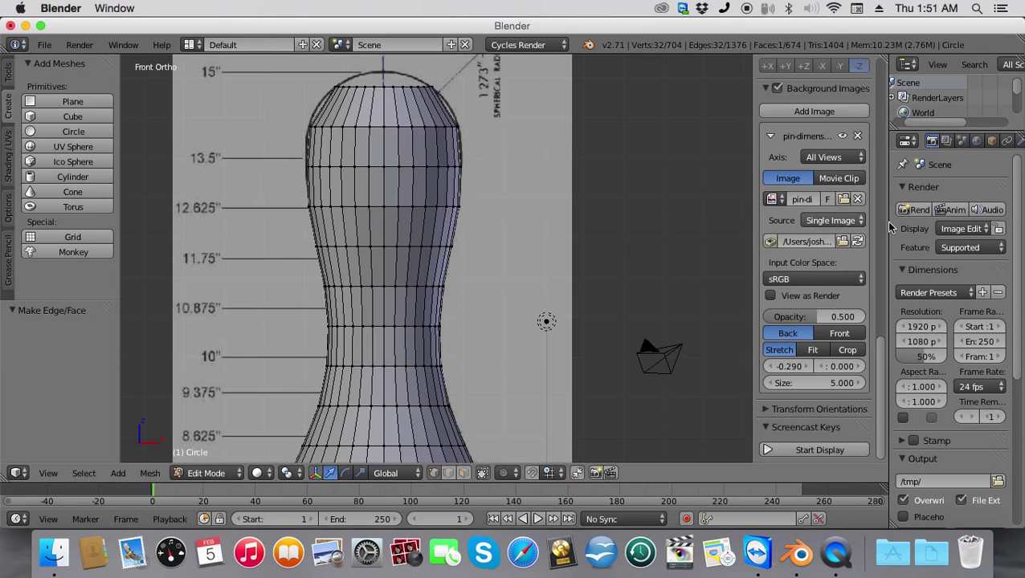
# Create a first material for the pin with the default white Diffuse BSDF surface
pyautogui.scroll(-3, 994, 144)
pyautogui.click(993, 142)
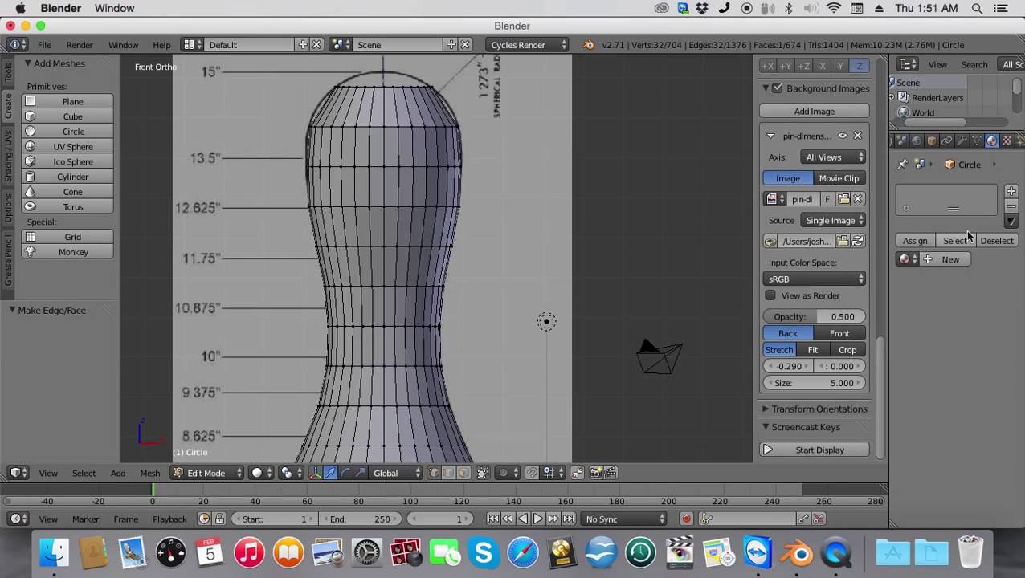
pyautogui.click(925, 261)
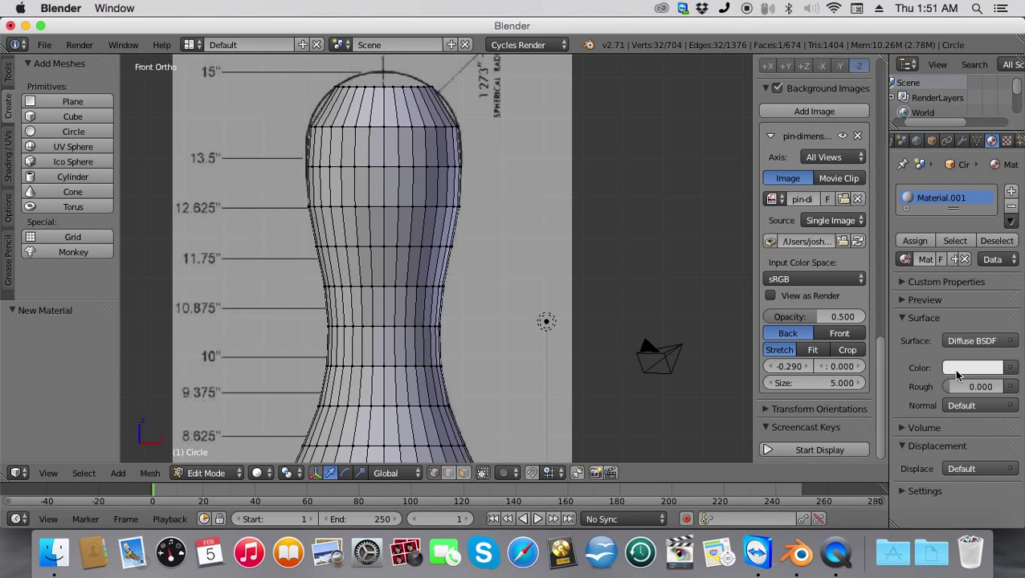
pyautogui.click(956, 369)
# Add a second material to the pin with a bright red Diffuse BSDF colour, setting green and blue to 0
pyautogui.click(1009, 191)
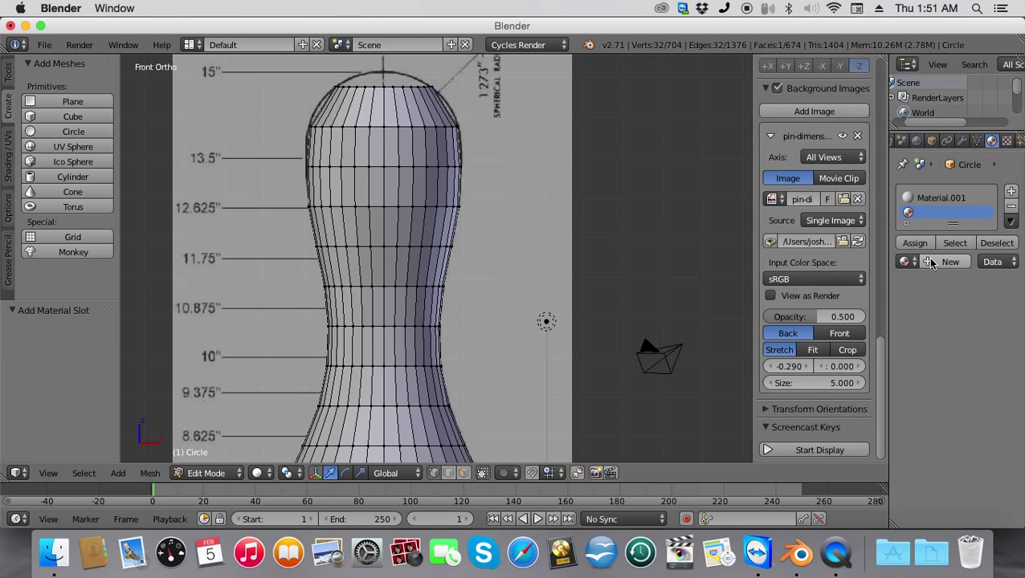
pyautogui.click(930, 263)
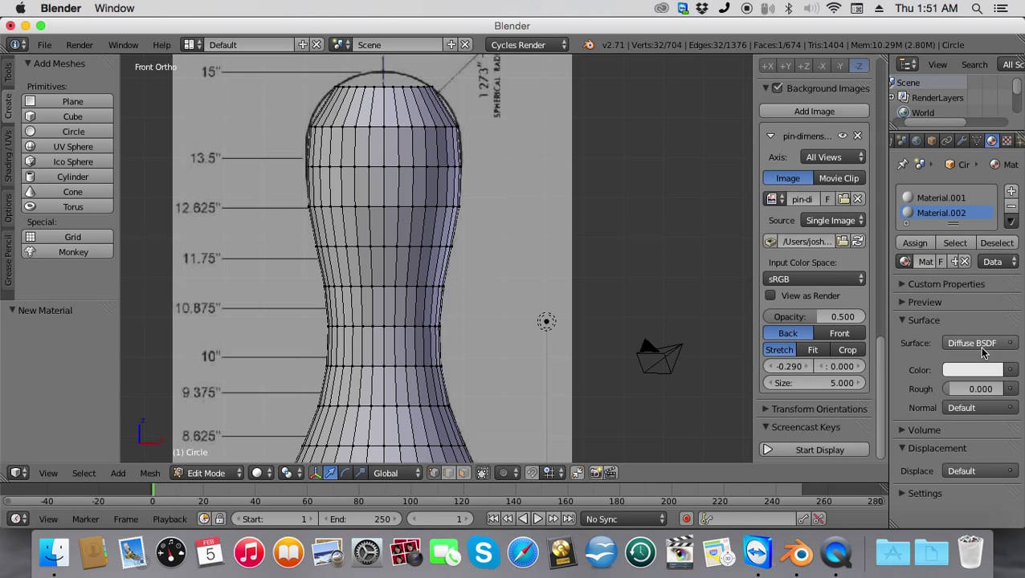
pyautogui.click(981, 368)
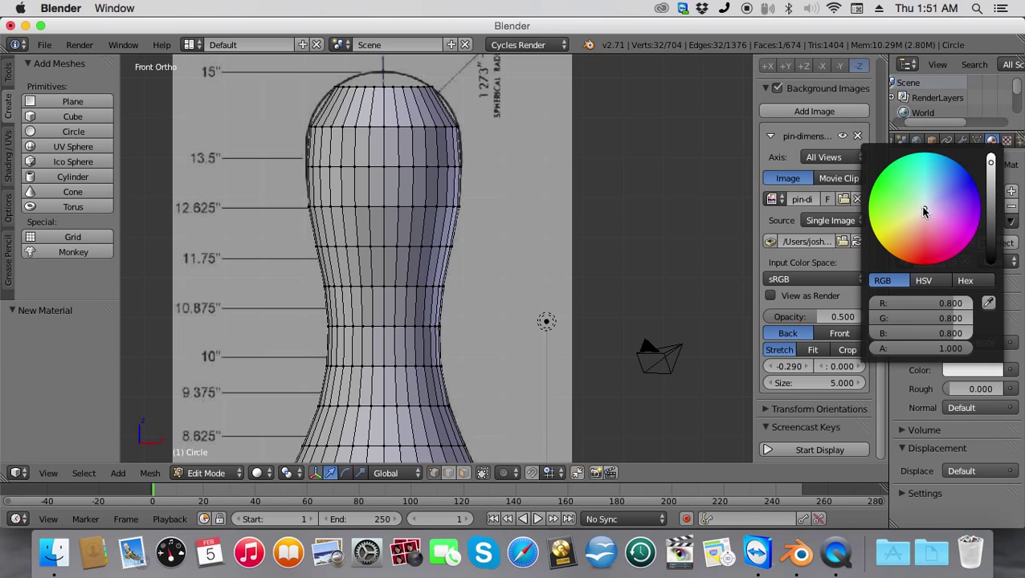
pyautogui.moveTo(923, 211); pyautogui.dragTo(924, 264)
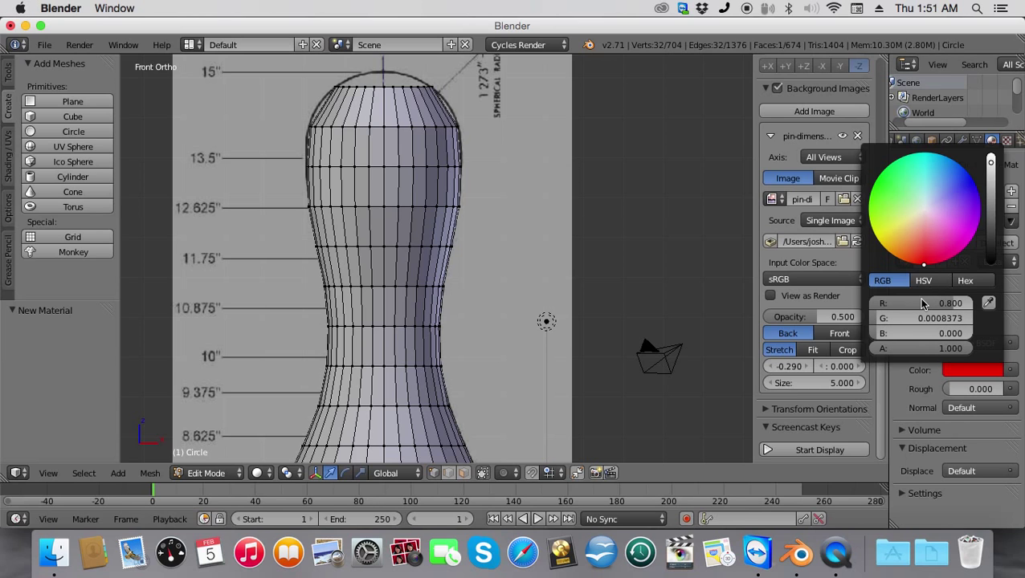
pyautogui.click(877, 321)
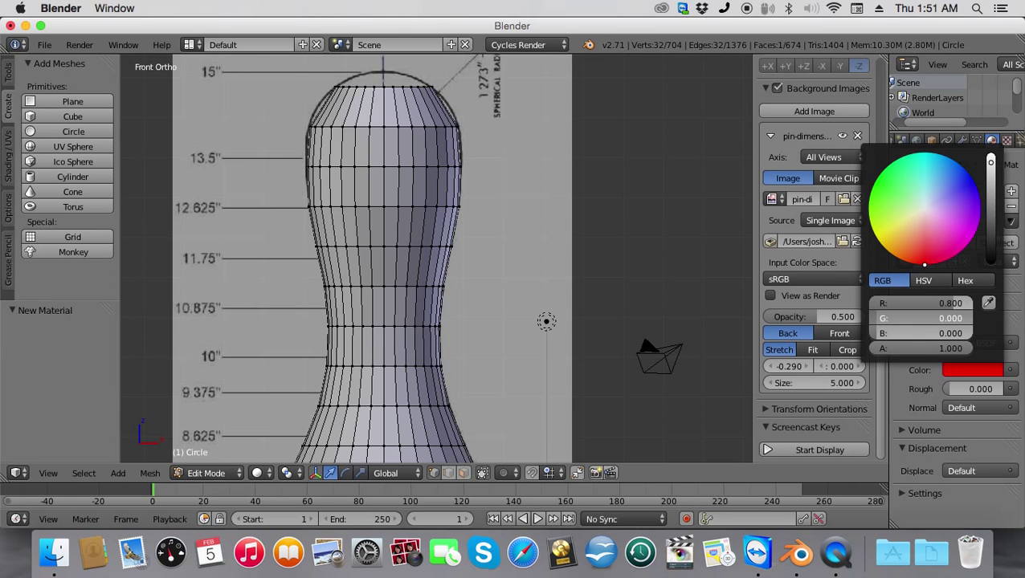
pyautogui.write('0')
pyautogui.press('Tab')
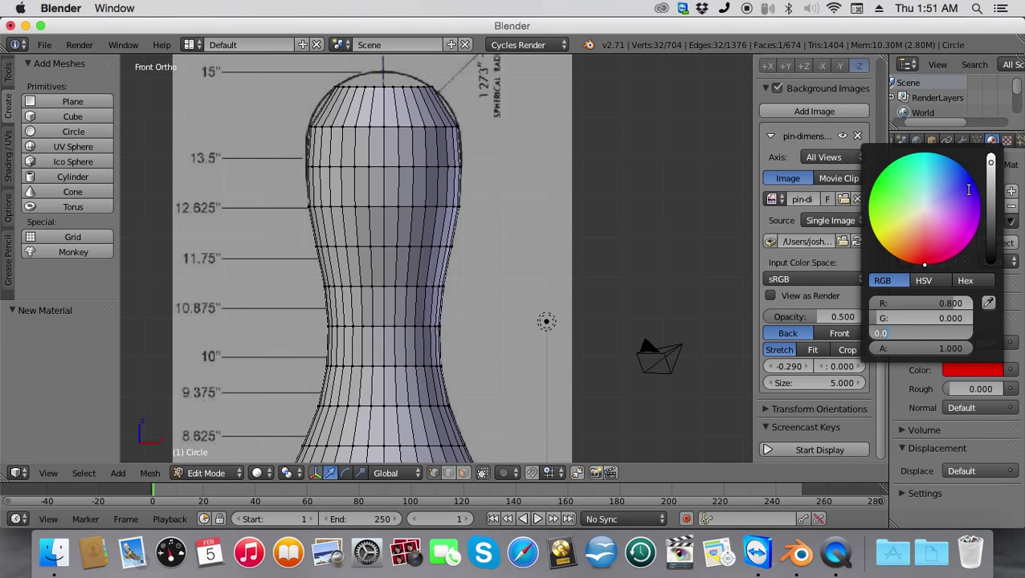
pyautogui.moveTo(992, 159); pyautogui.dragTo(990, 155)
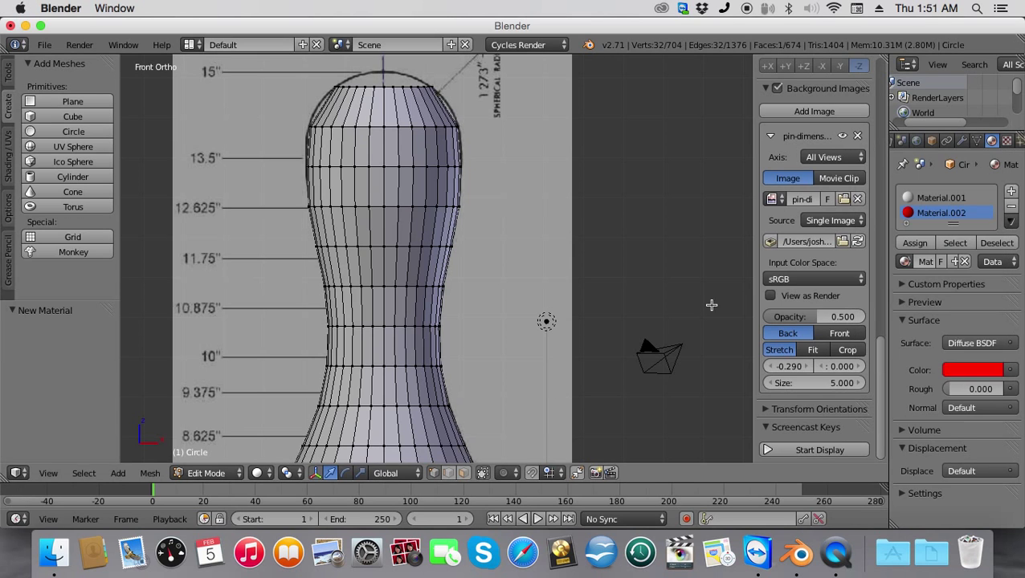
# Assign the red material to two face loops around the pin's neck, one near the 10" mark and one near 11.75"
pyautogui.keyDown('alt'); pyautogui.rightClick(377, 353); pyautogui.keyUp('alt')
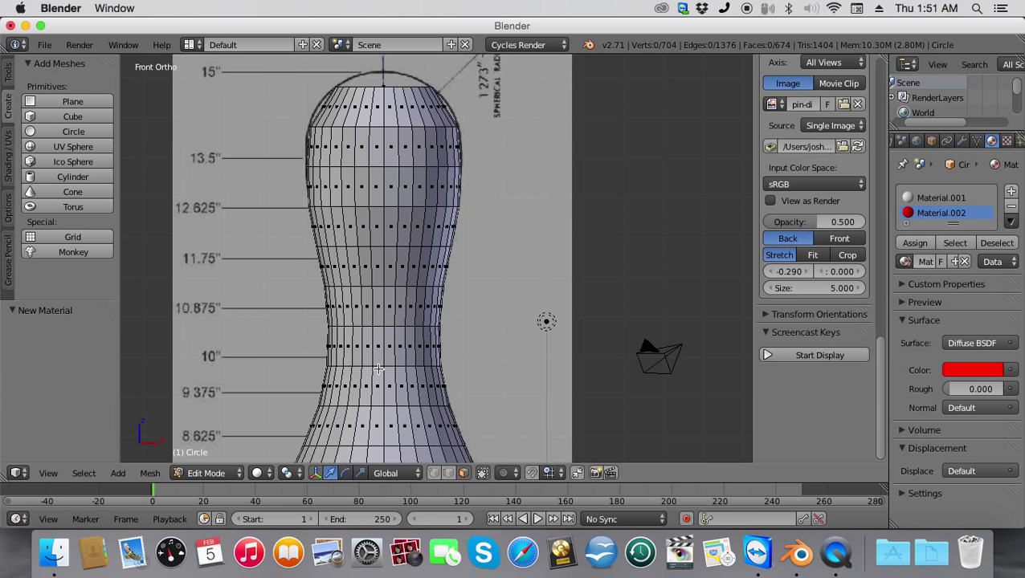
pyautogui.keyDown('alt'); pyautogui.rightClick(379, 352); pyautogui.keyUp('alt')
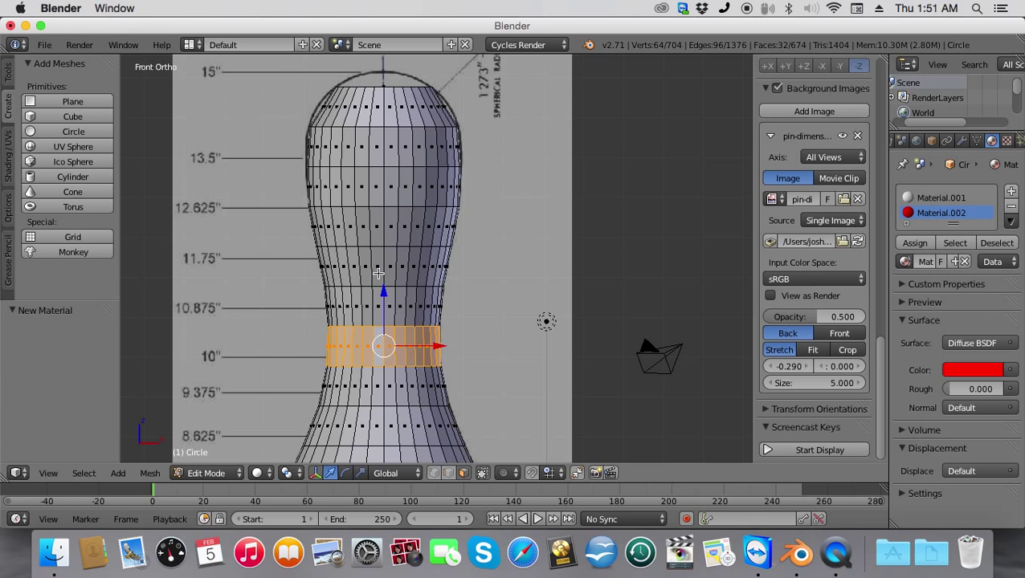
pyautogui.keyDown('alt'); pyautogui.keyDown('shift'); pyautogui.rightClick(378, 273); pyautogui.keyUp('shift'); pyautogui.keyUp('alt')
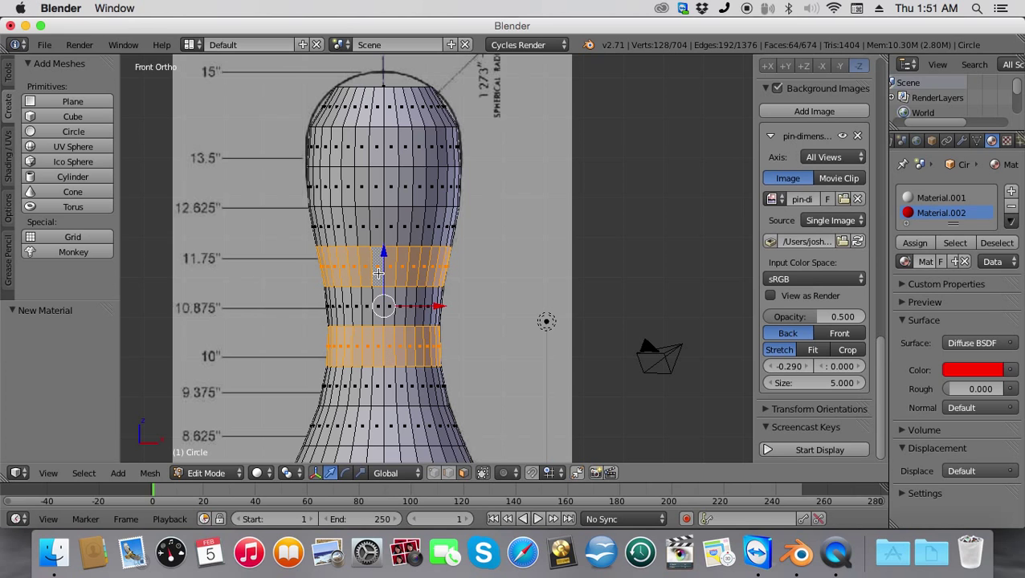
pyautogui.click(913, 243)
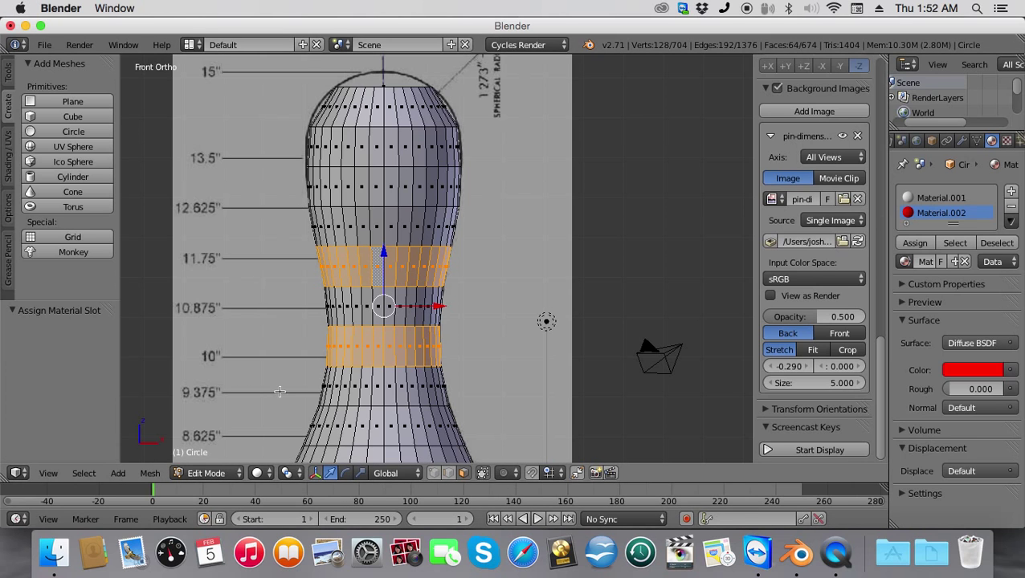
# Set the viewport shading to Material and check the red stripes on the whole pin and up close
pyautogui.click(257, 472)
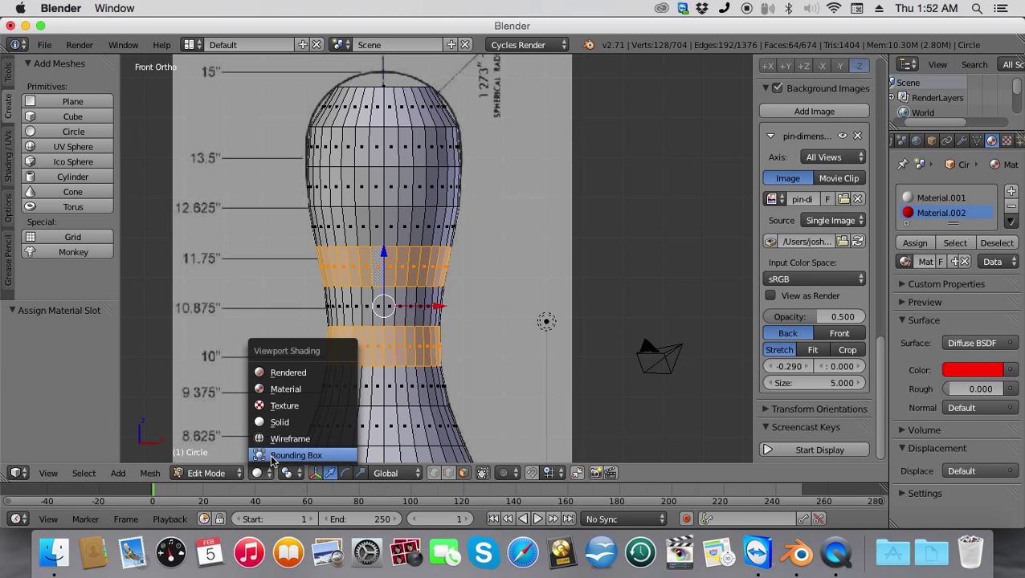
pyautogui.click(281, 390)
pyautogui.scroll(-6, 367, 319)
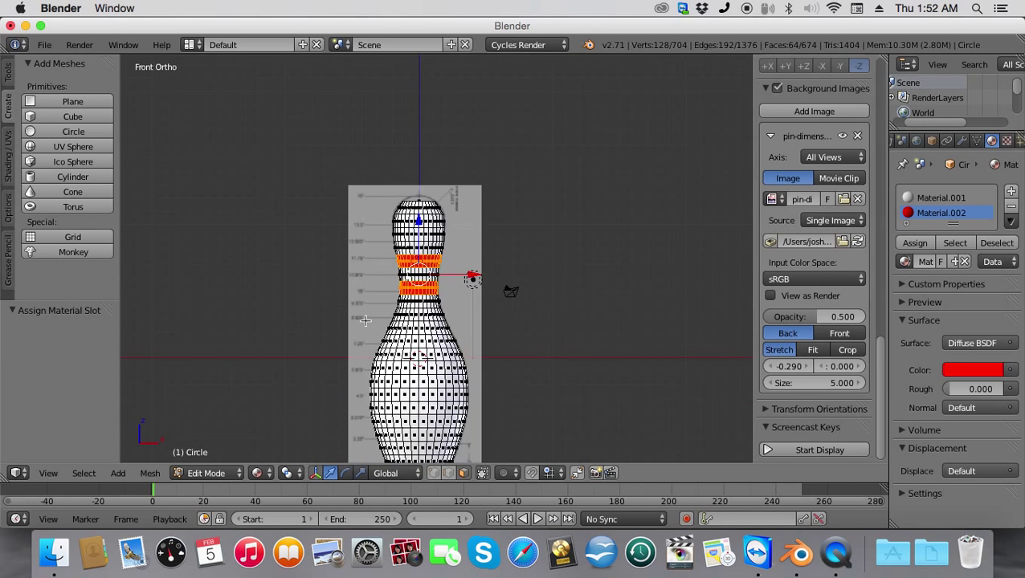
pyautogui.scroll(6, 366, 319)
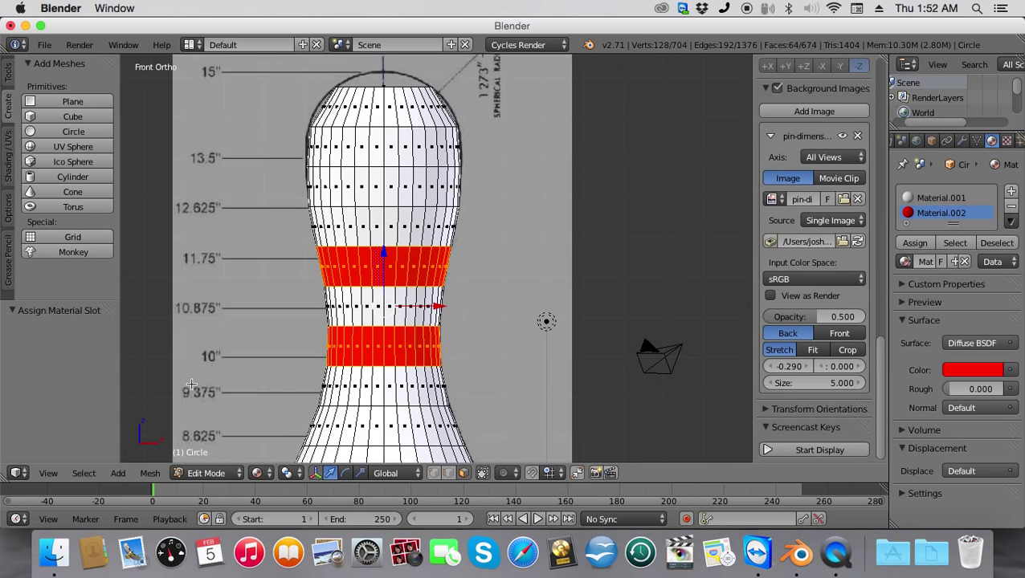
# Return the pin to Object Mode and apply Smooth shading to it
pyautogui.click(213, 473)
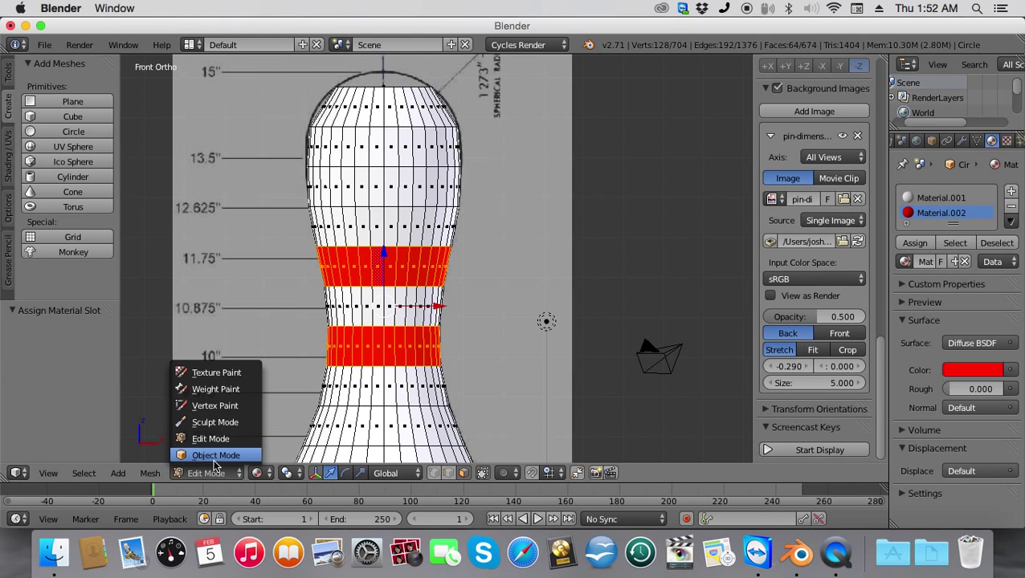
pyautogui.click(215, 456)
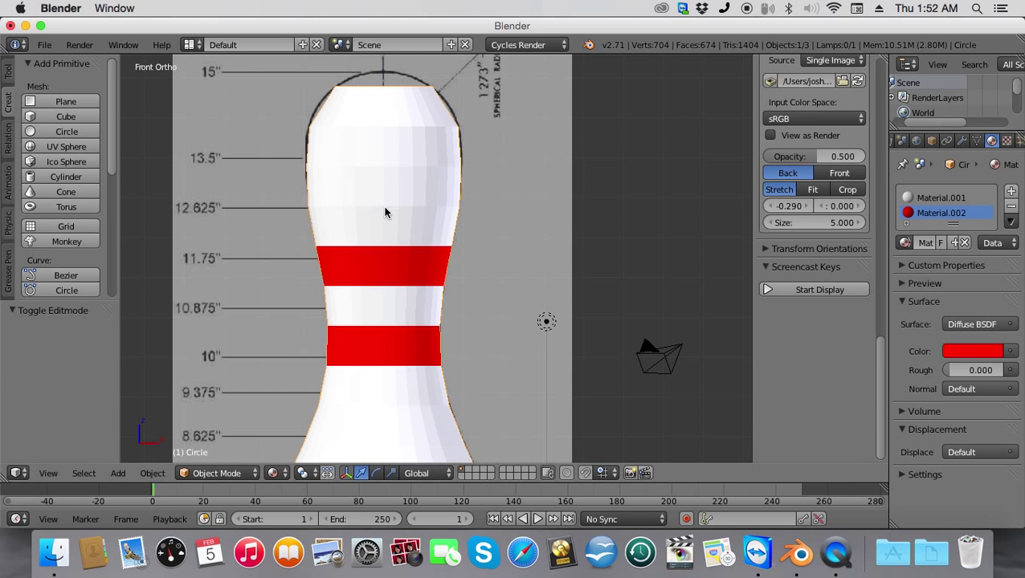
pyautogui.click(8, 150)
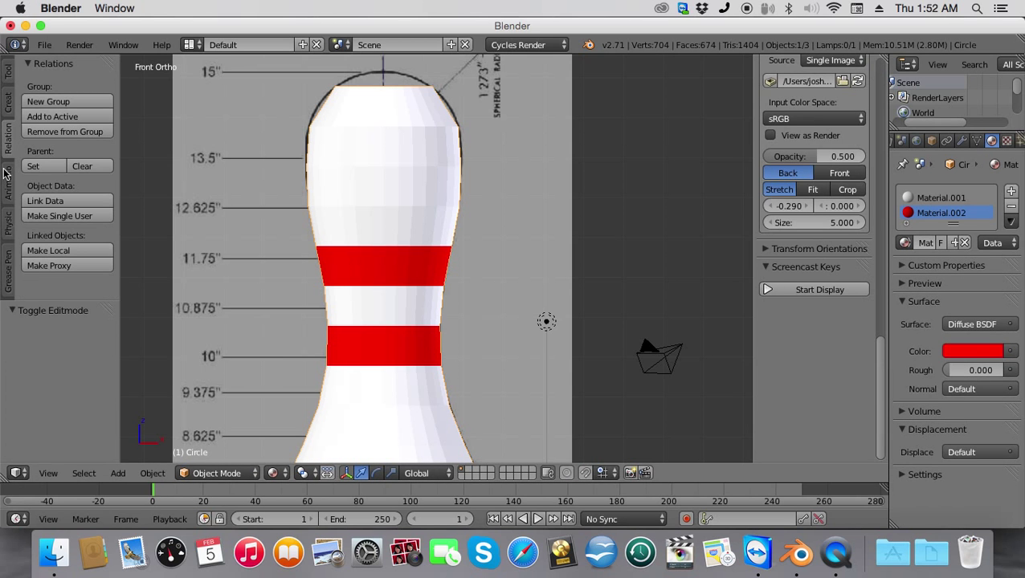
pyautogui.click(8, 70)
pyautogui.scroll(-5, 65, 177)
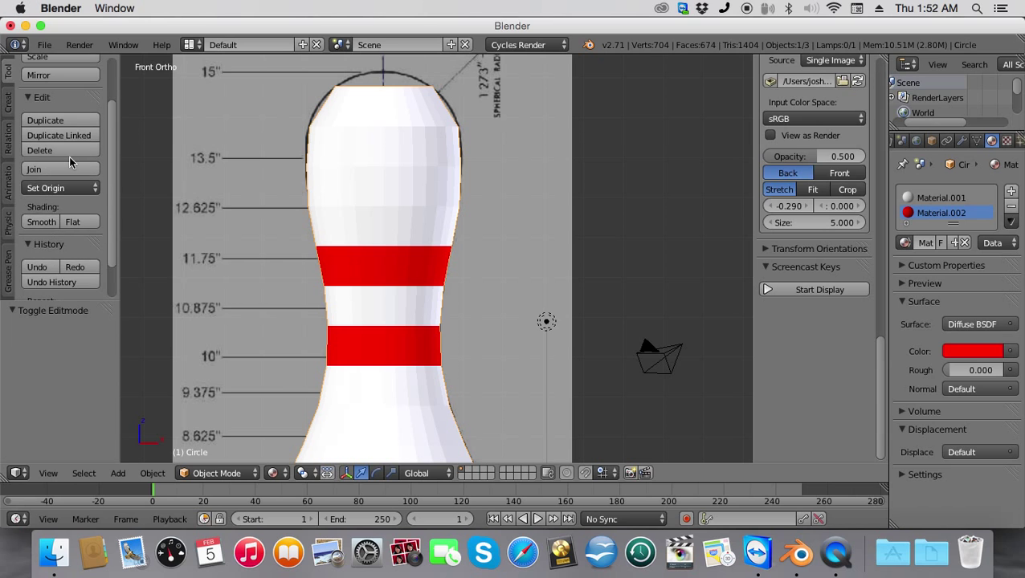
pyautogui.click(42, 178)
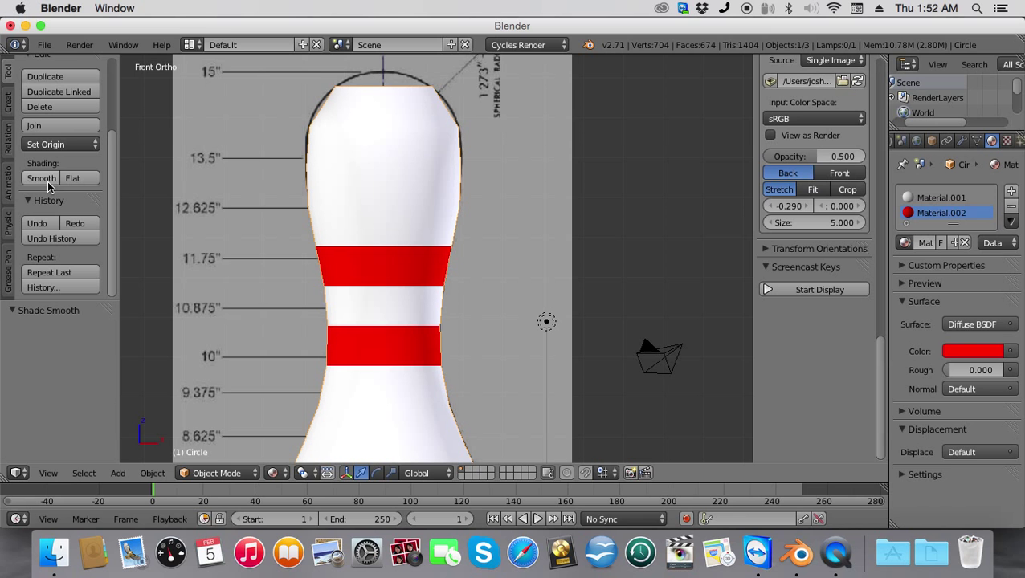
# Move the pin's origin to its geometry centre with Origin to Geometry and inspect the finished pin from different angles
pyautogui.scroll(-2, 319, 291)
pyautogui.scroll(-3, 319, 291)
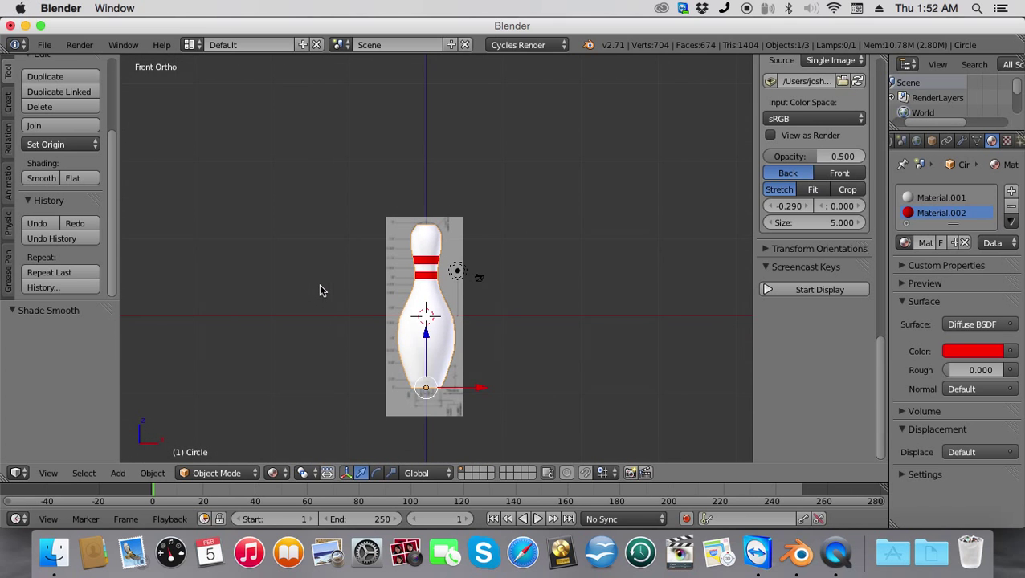
pyautogui.scroll(2, 320, 290)
pyautogui.moveTo(329, 288); pyautogui.dragTo(378, 352, button='middle')
pyautogui.scroll(1, 148, 488)
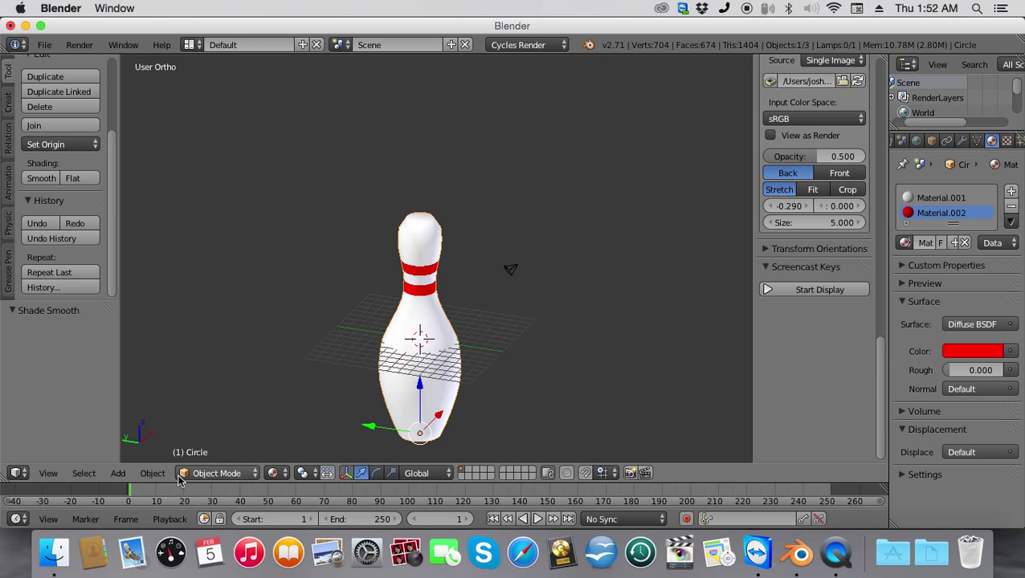
pyautogui.click(151, 473)
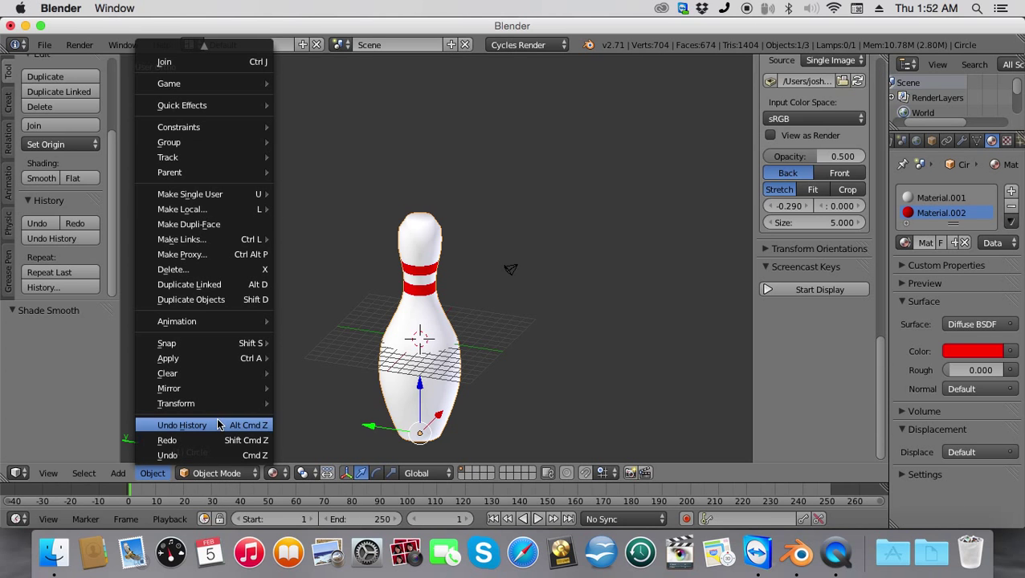
pyautogui.moveTo(218, 404)
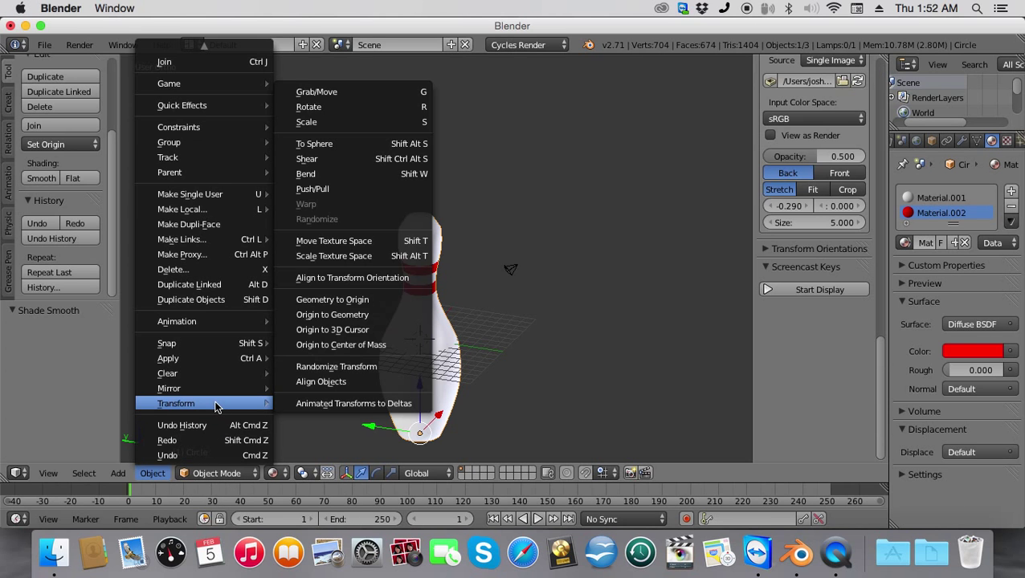
pyautogui.click(333, 315)
pyautogui.scroll(4, 411, 388)
pyautogui.scroll(-3, 411, 388)
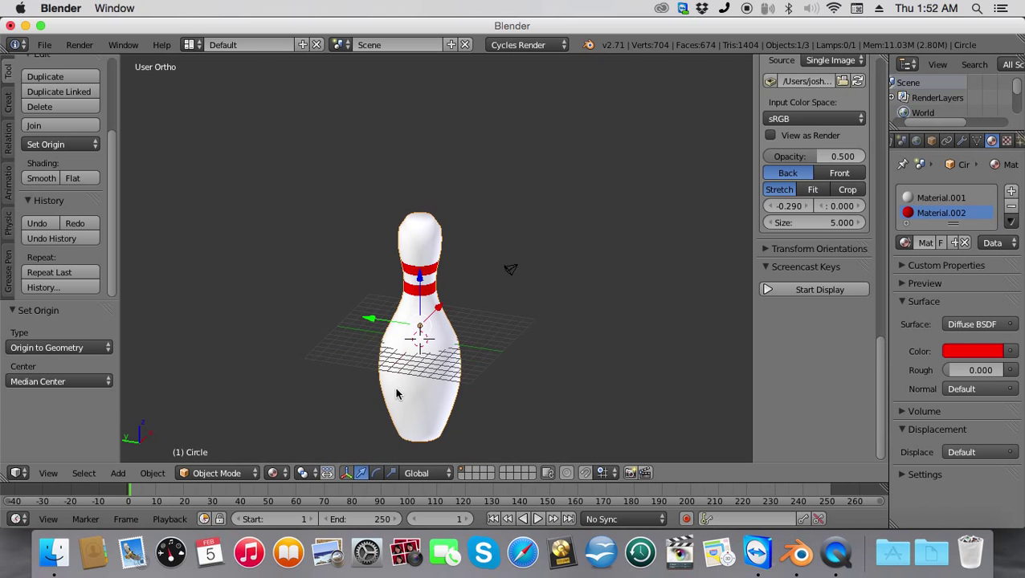
pyautogui.moveTo(394, 386); pyautogui.dragTo(617, 392, button='middle')
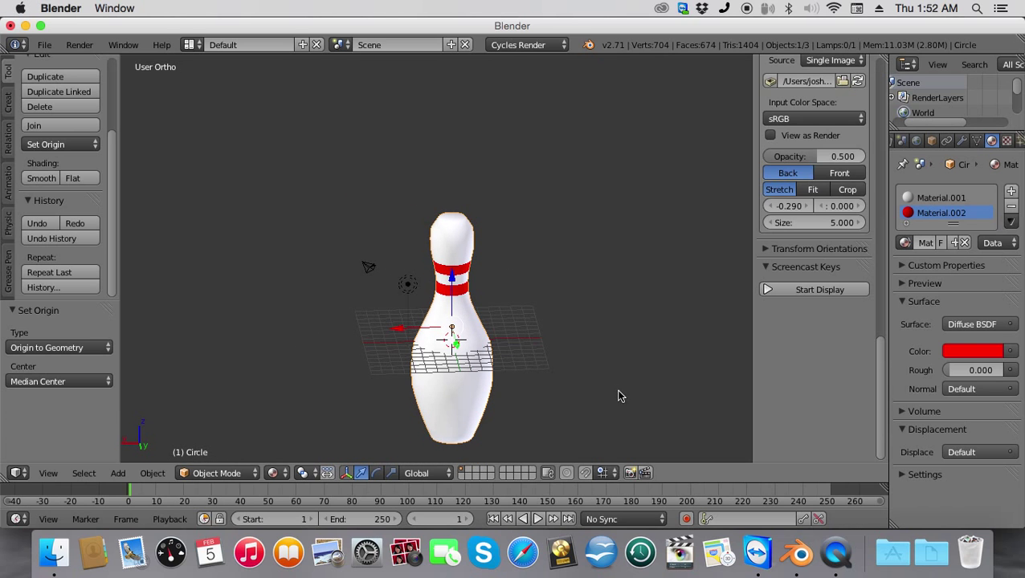